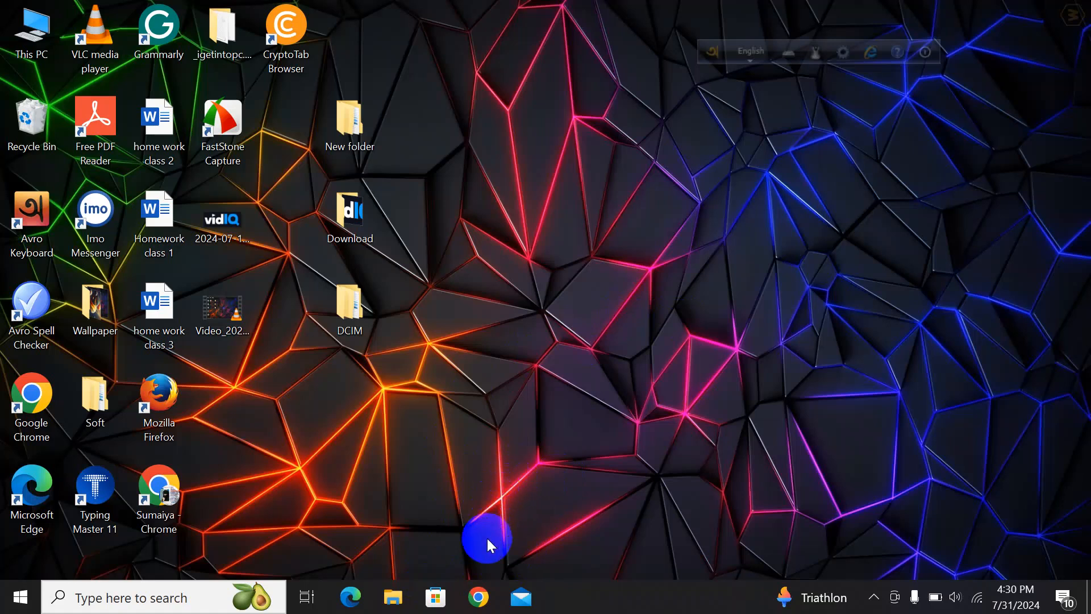
Open Google Chrome and choose the second user profile
click(471, 597)
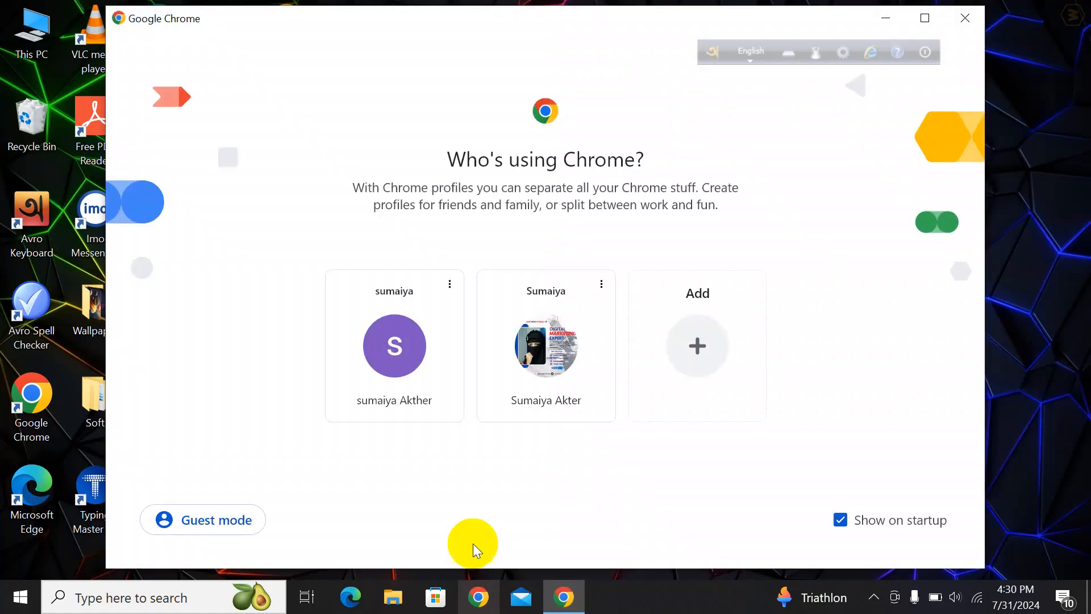
click(490, 410)
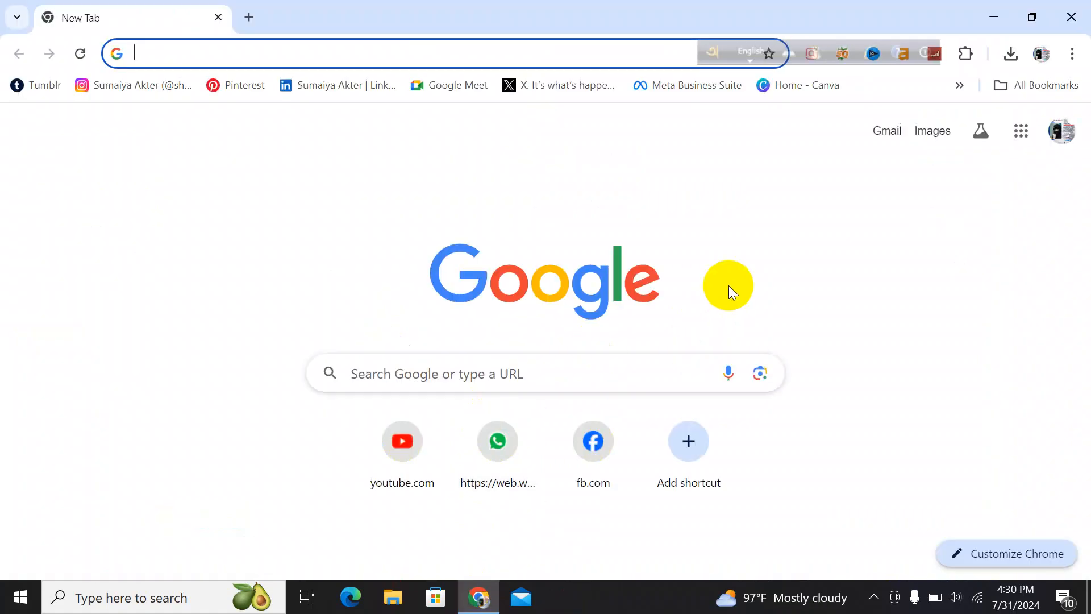
Open Google Sheets from the Google apps launcher
click(1021, 133)
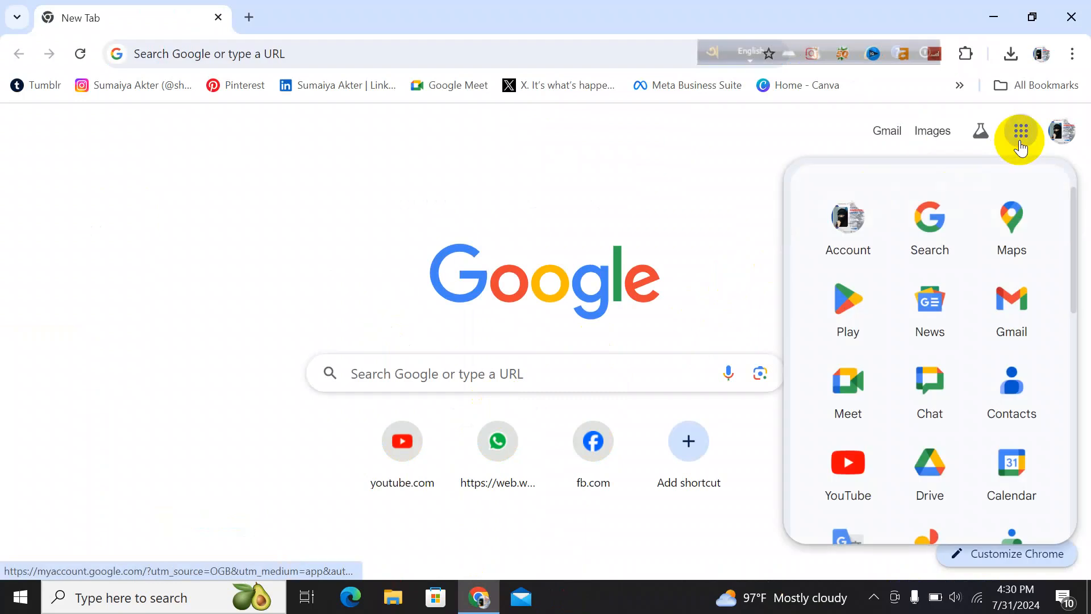
scroll(923, 392, down, 5)
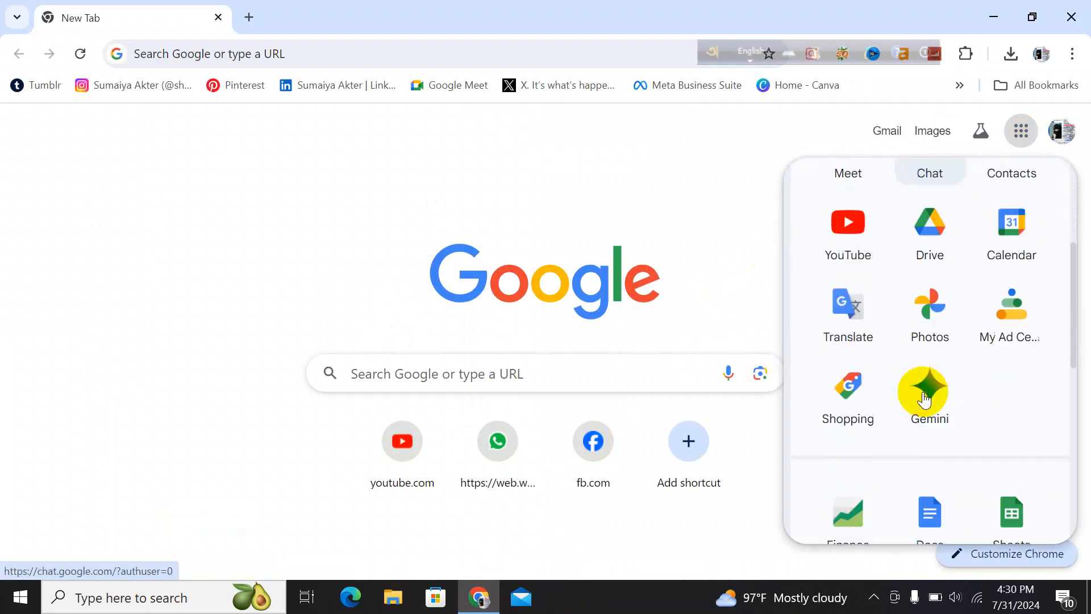
scroll(924, 399, down, 2)
click(1017, 410)
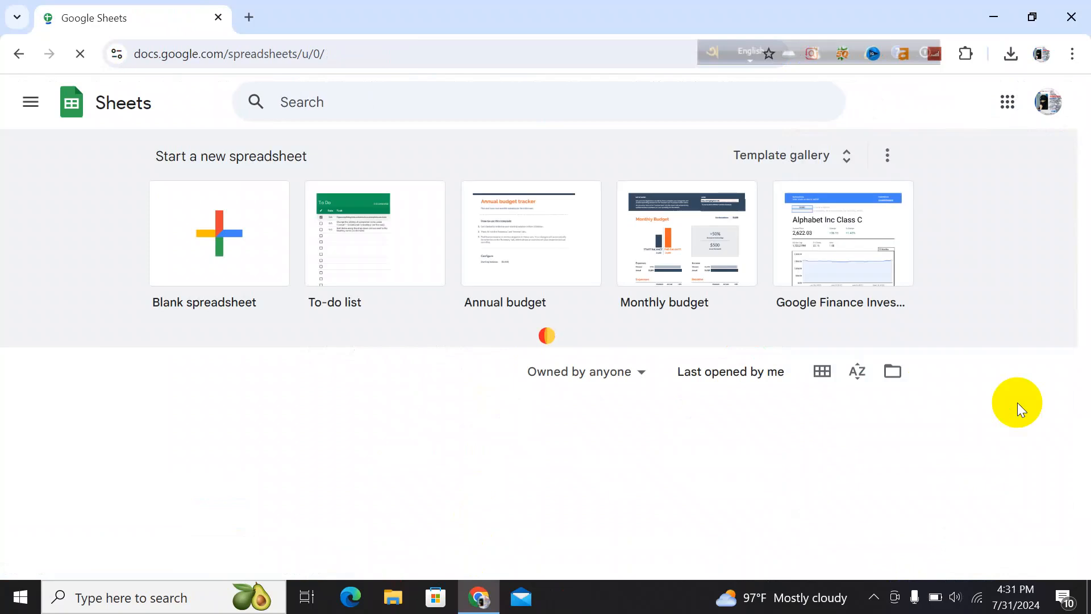
Create a blank spreadsheet and enter the header keyword in cell A1
click(251, 266)
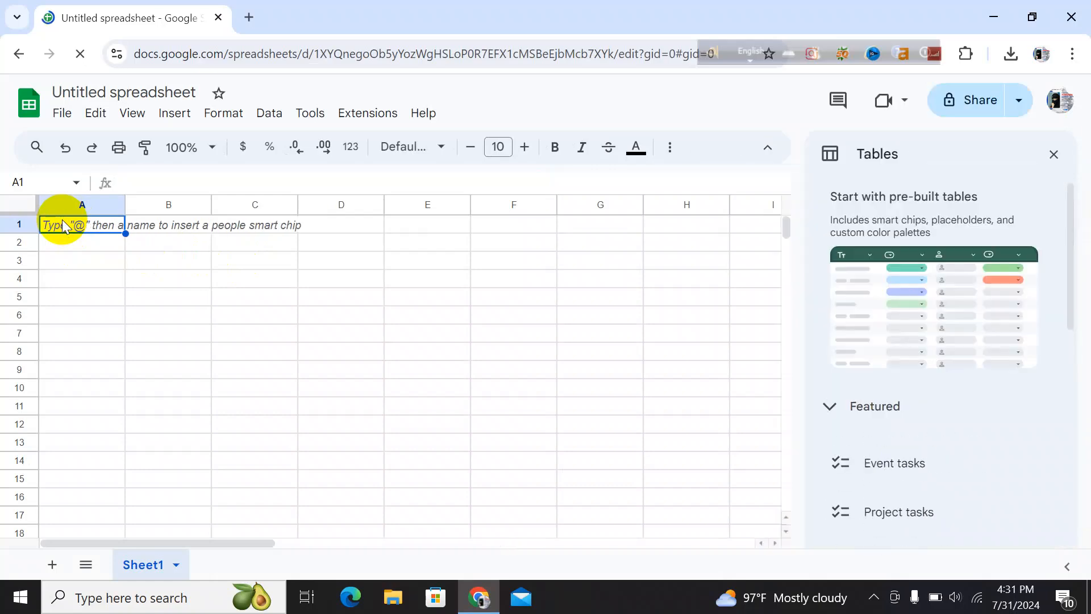
text(k)
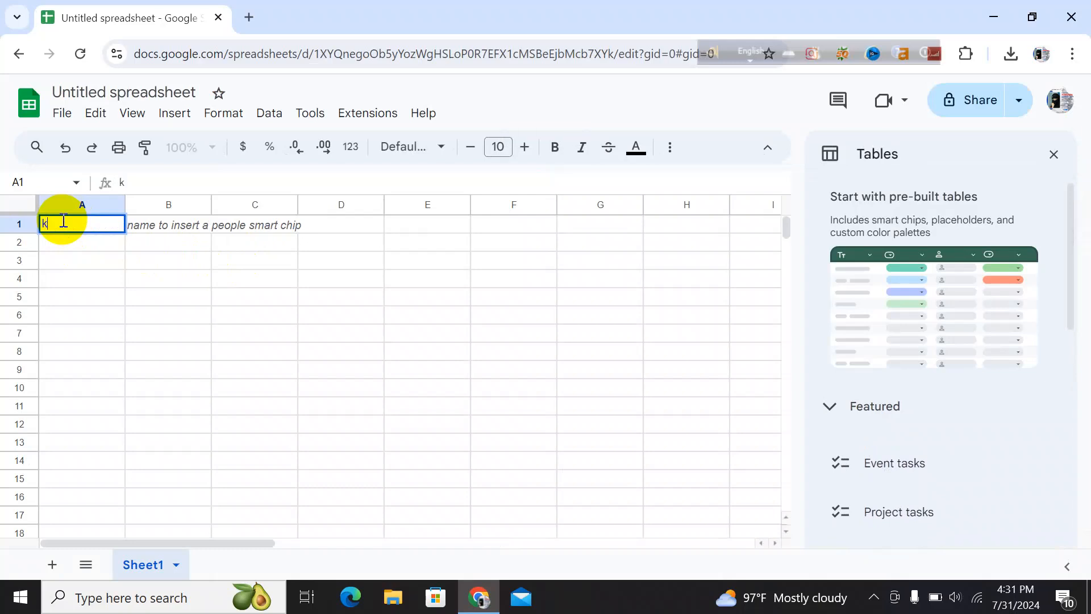
text(ey)
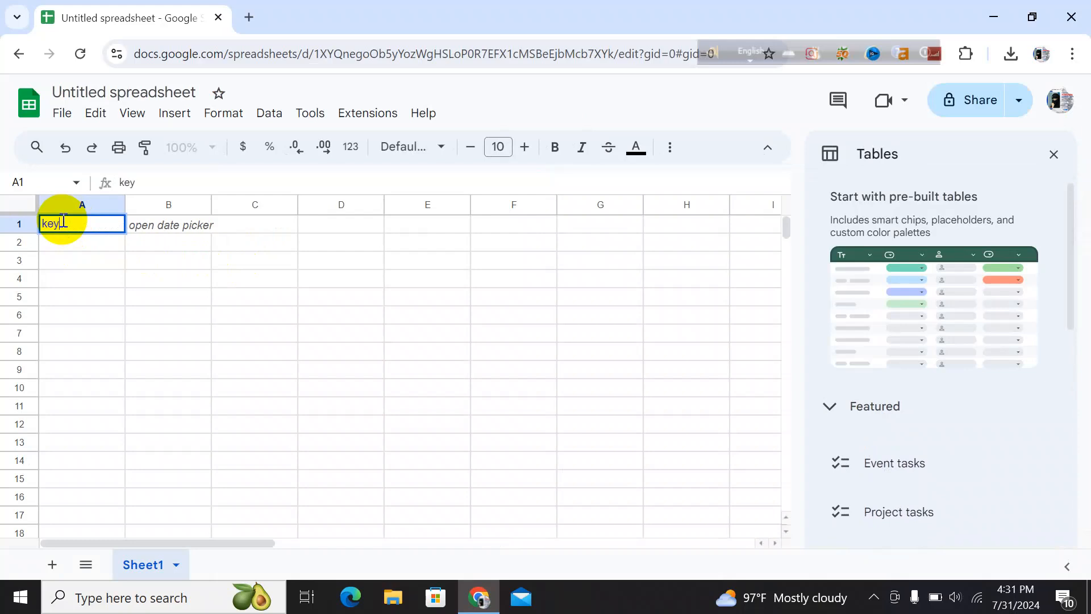
text(word)
Enter the header Monthly scarch vollum in cell B1
click(139, 226)
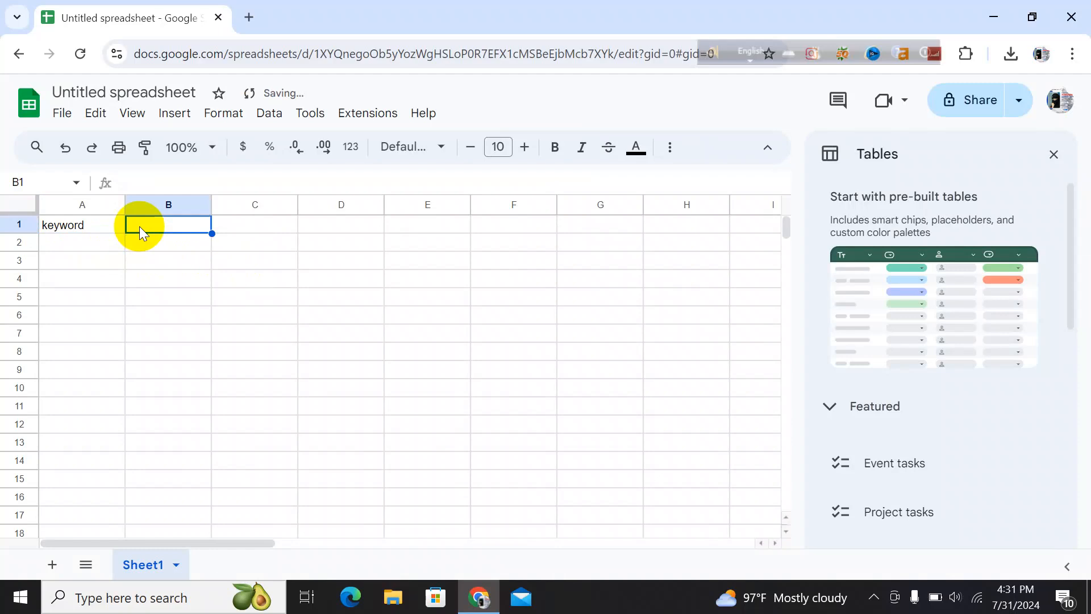
text(M)
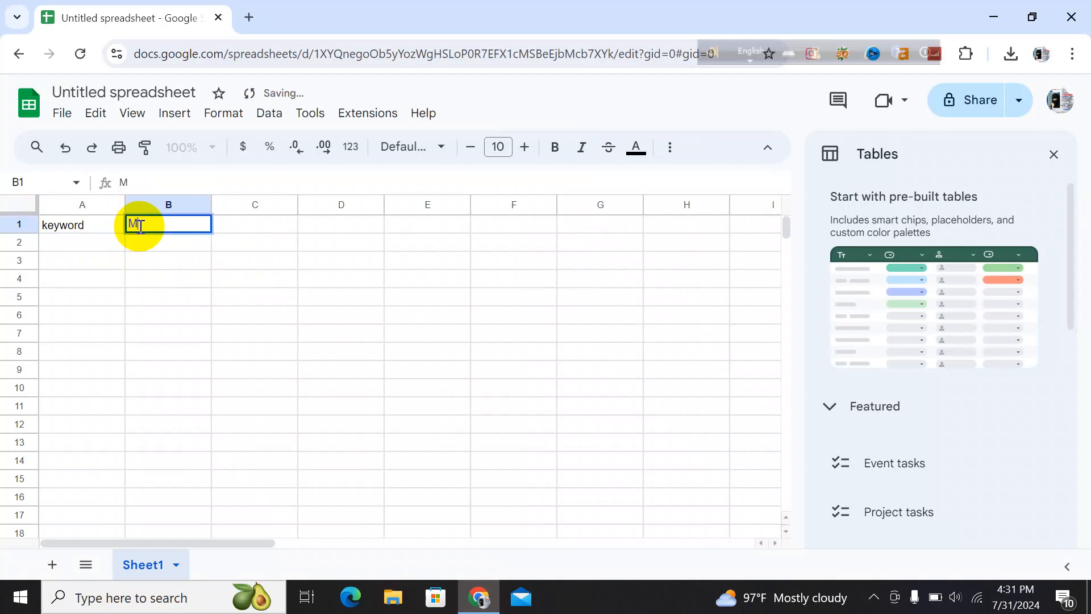
text(onthly)
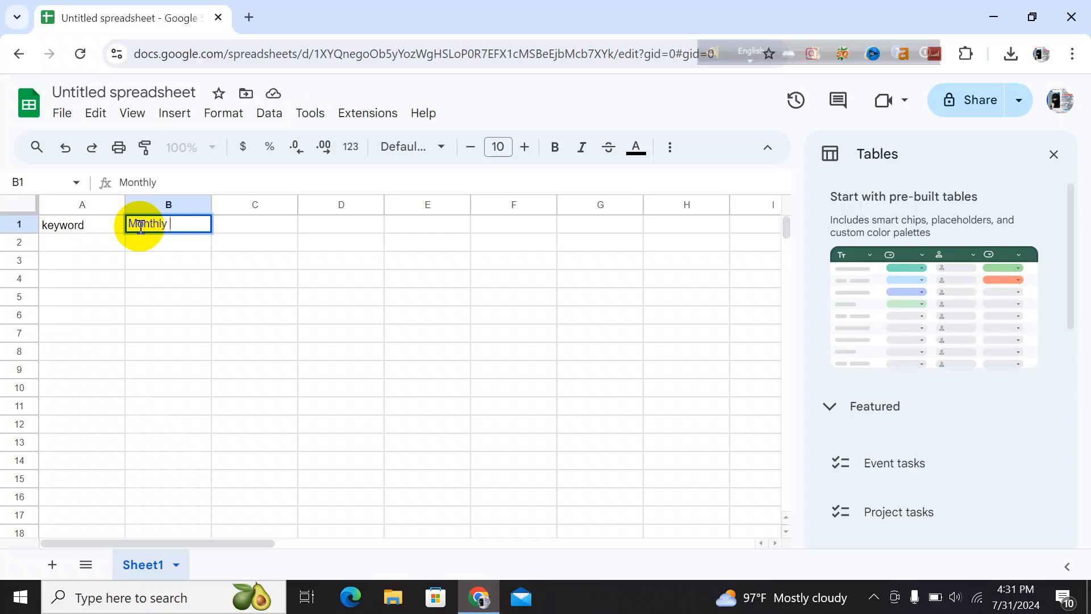
text( scarch v)
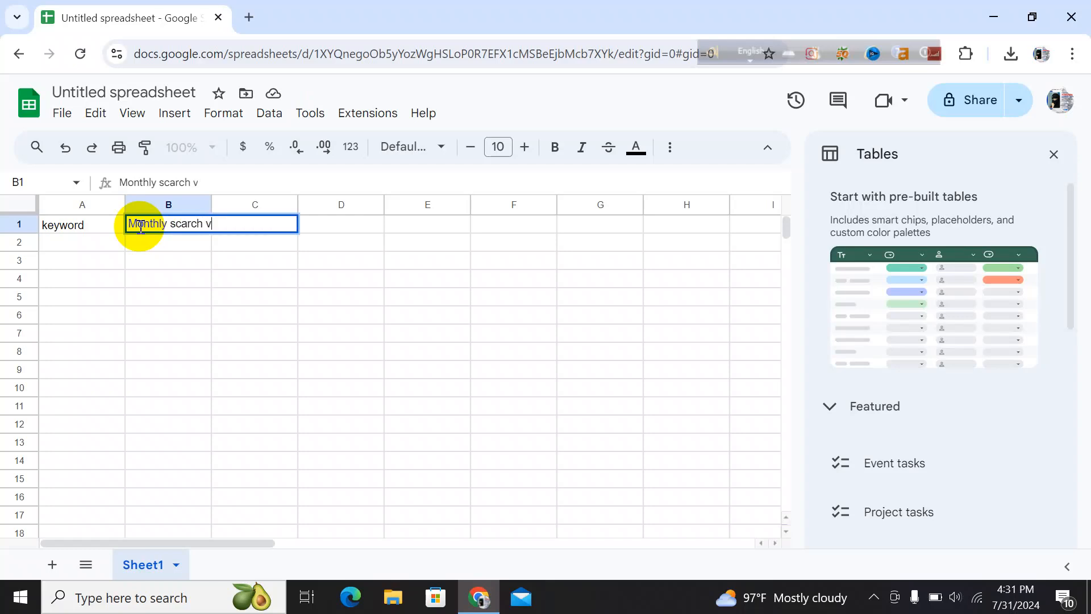
text(ollum)
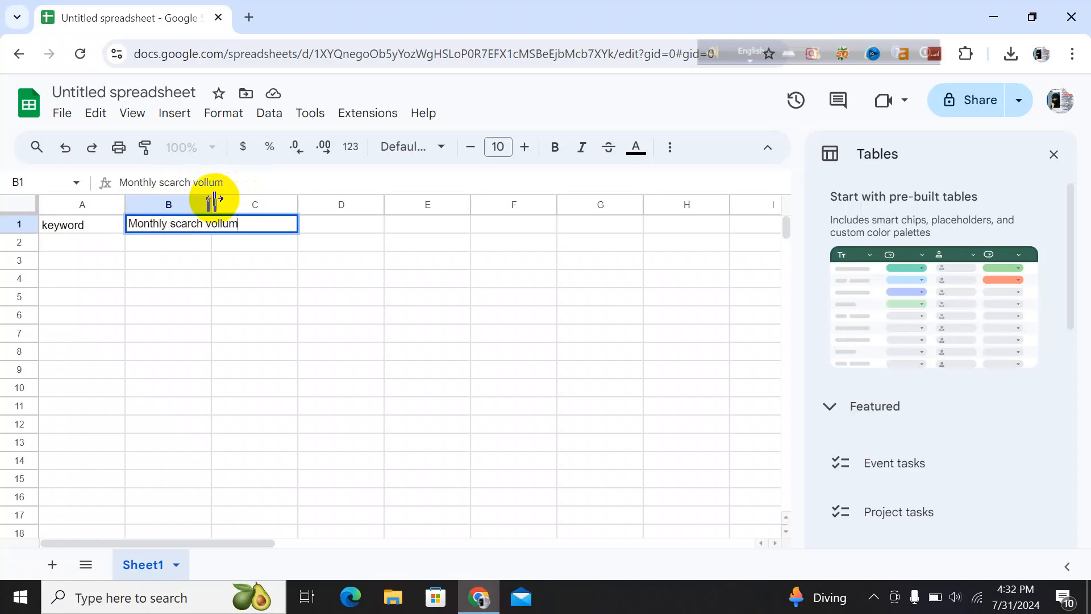
Widen column B so its header fits
right_click(211, 200)
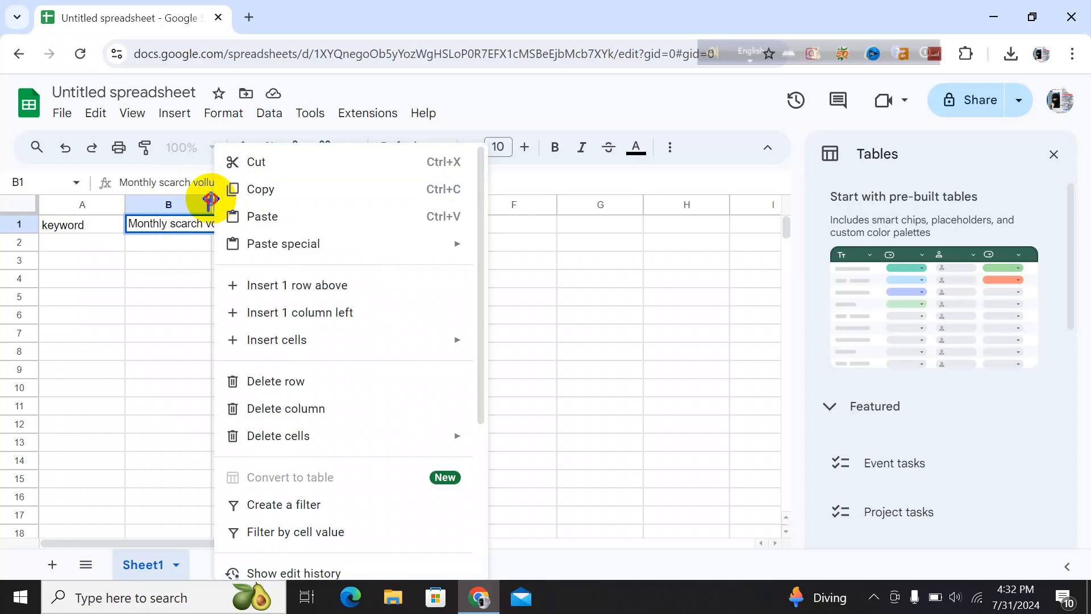
click(211, 201)
drag(210, 199, 265, 196)
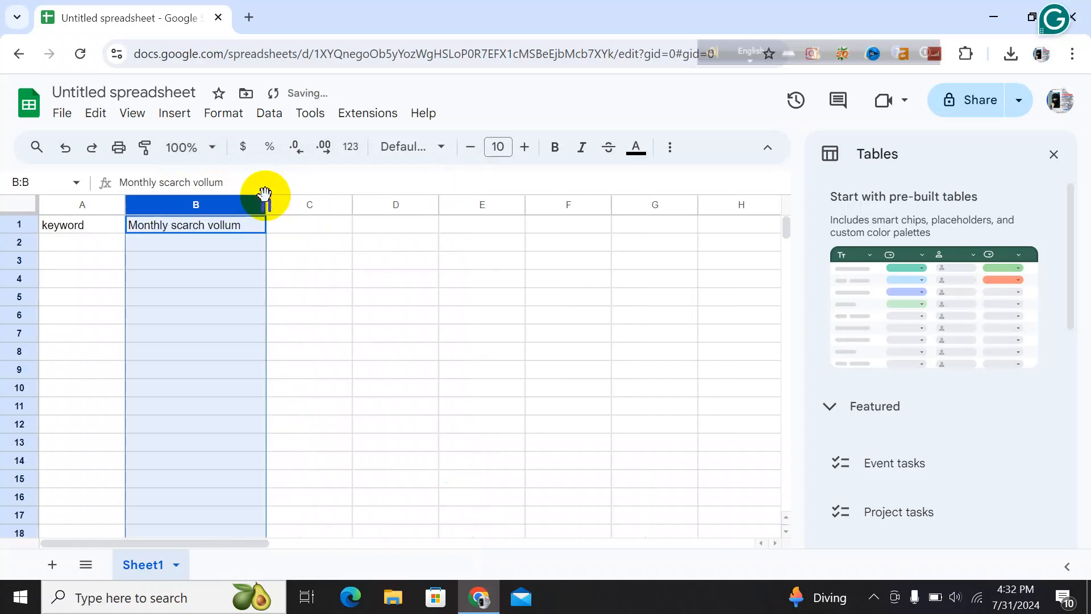
Enter the header KD in cell C1
click(303, 224)
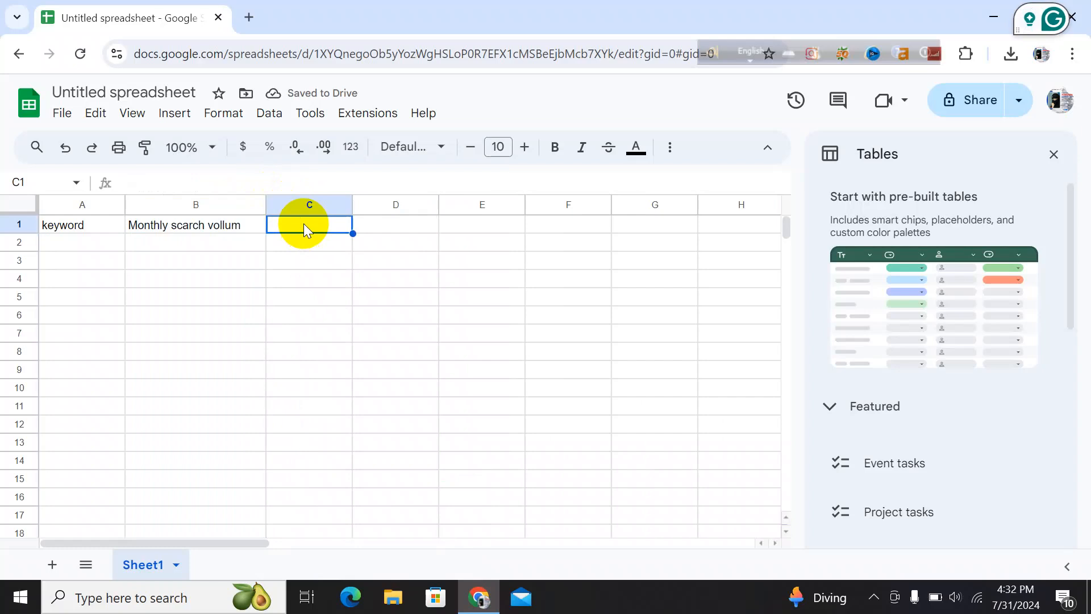
text(kD)
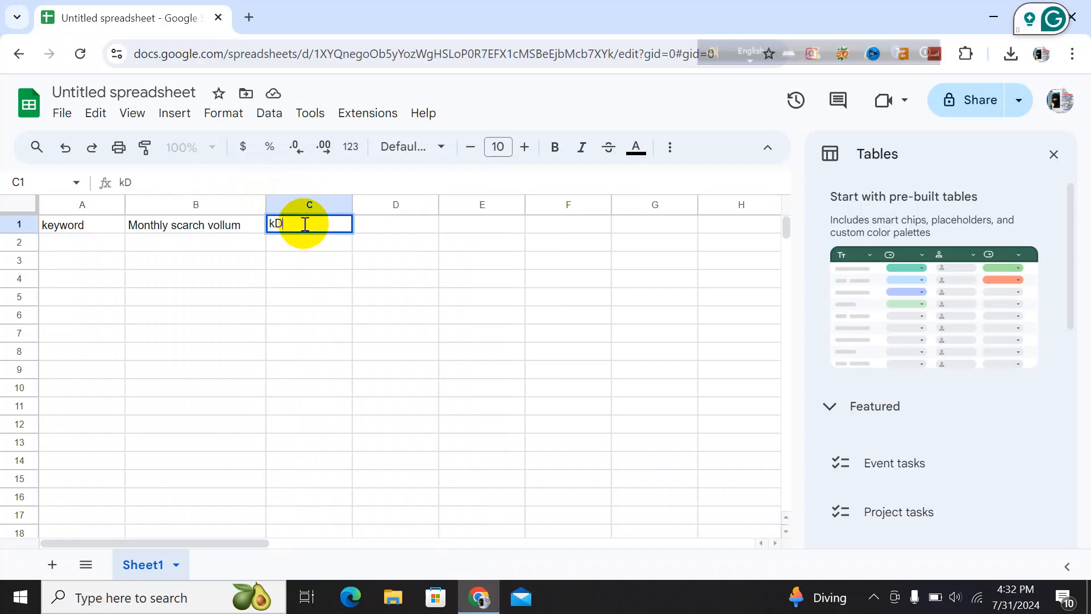
key(BackSpace)
key(BackSpace)
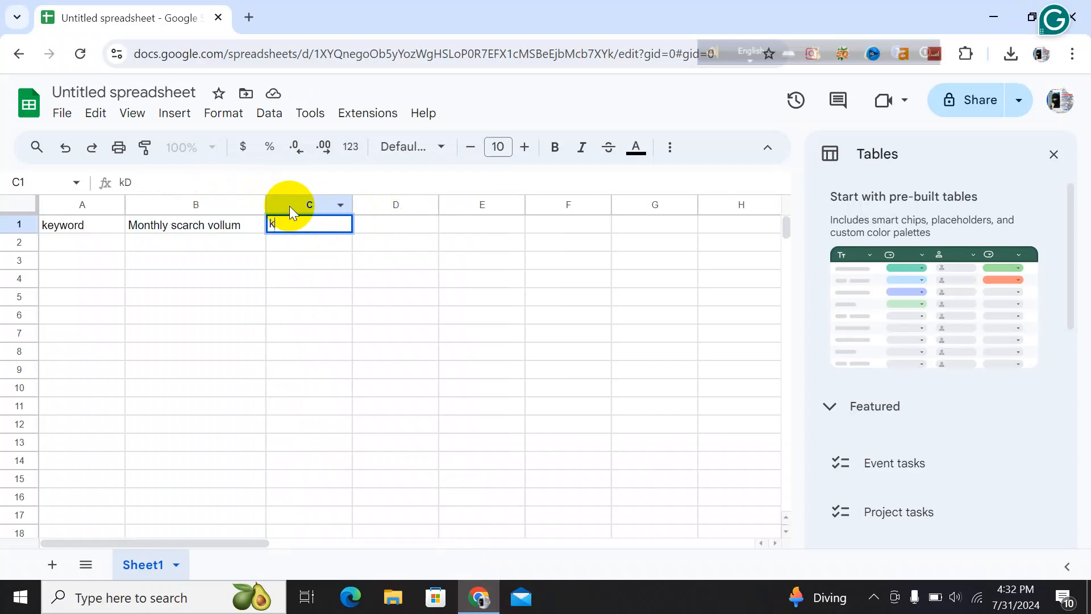
text(KD)
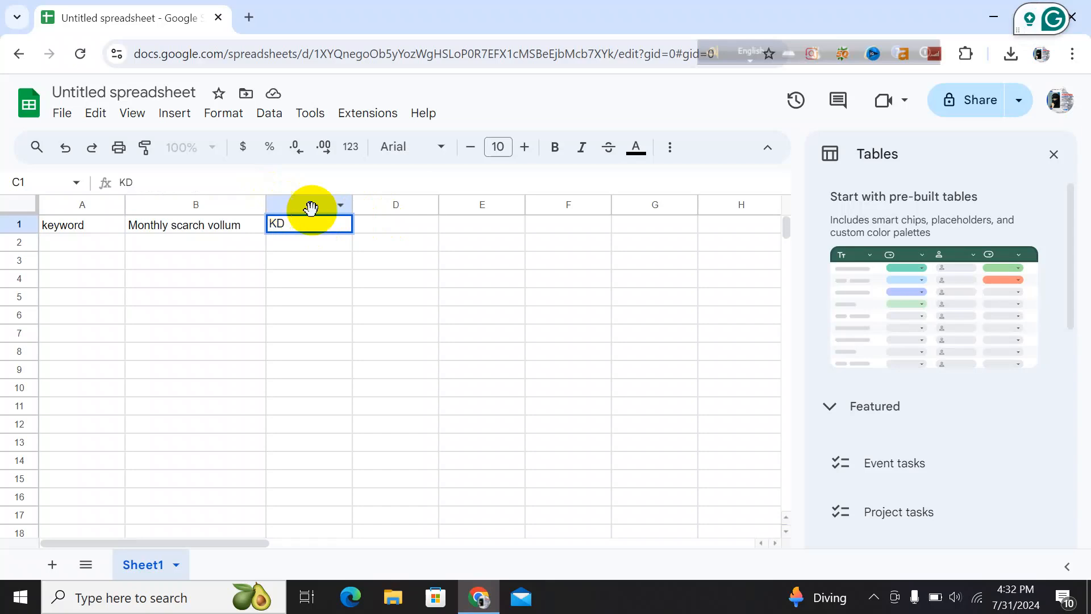
Enter the header Compitition in cell D1
click(364, 224)
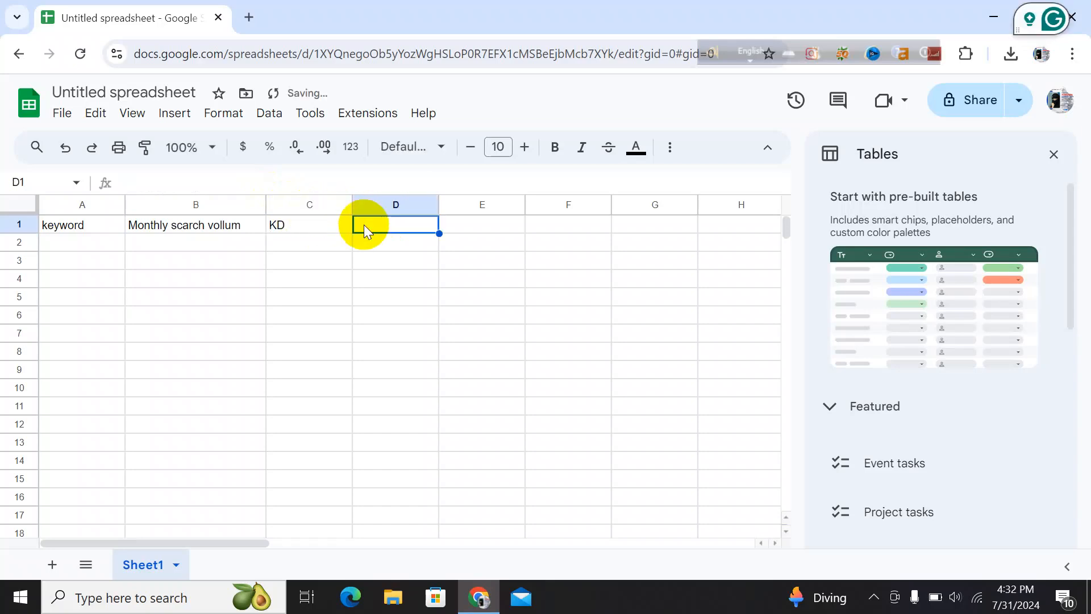
text(C)
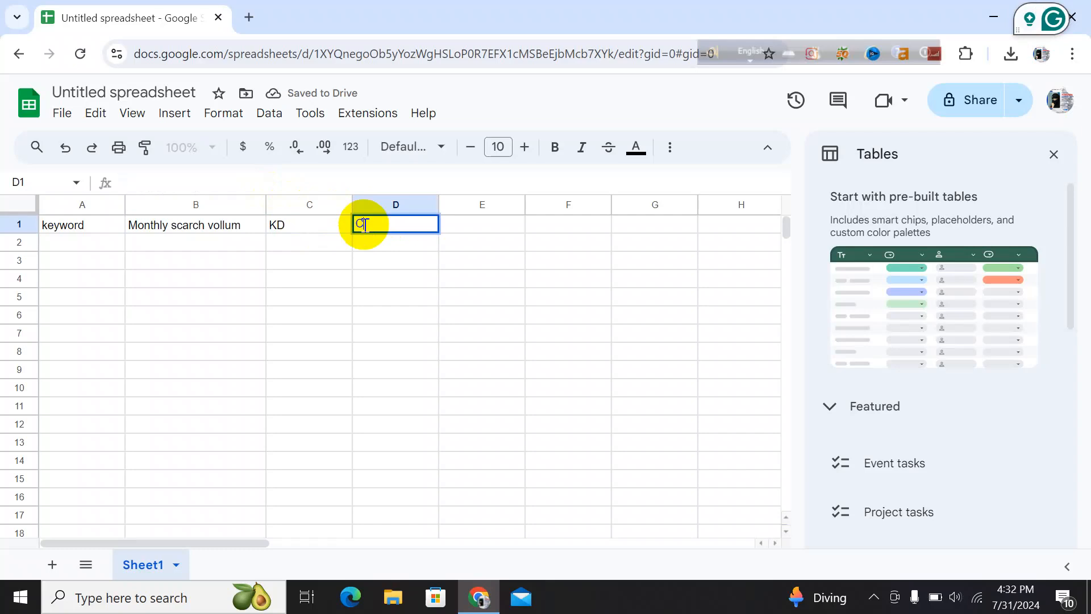
text(omp)
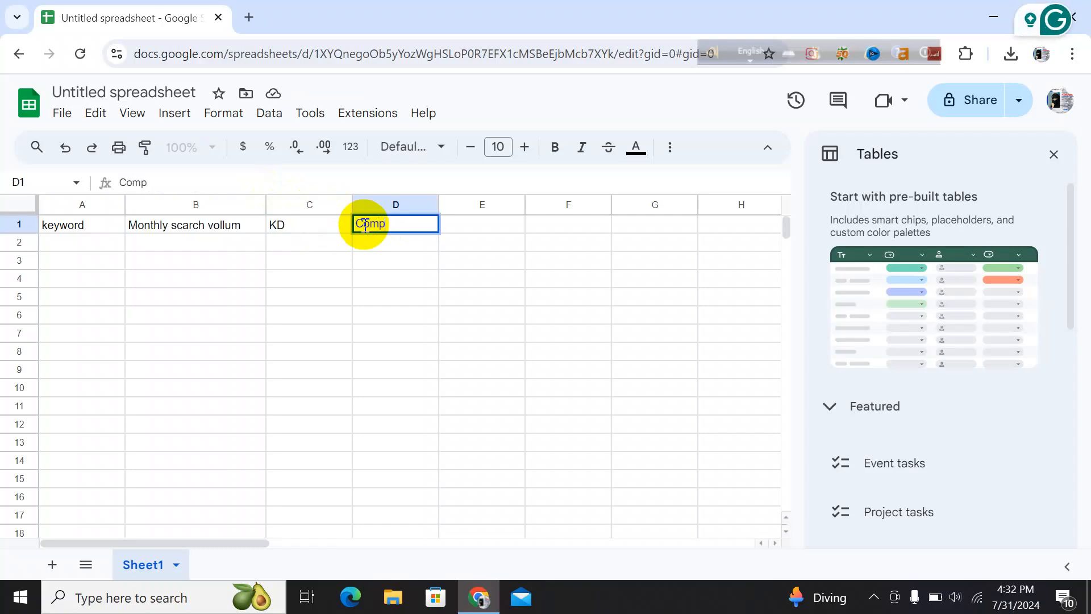
text(ltit)
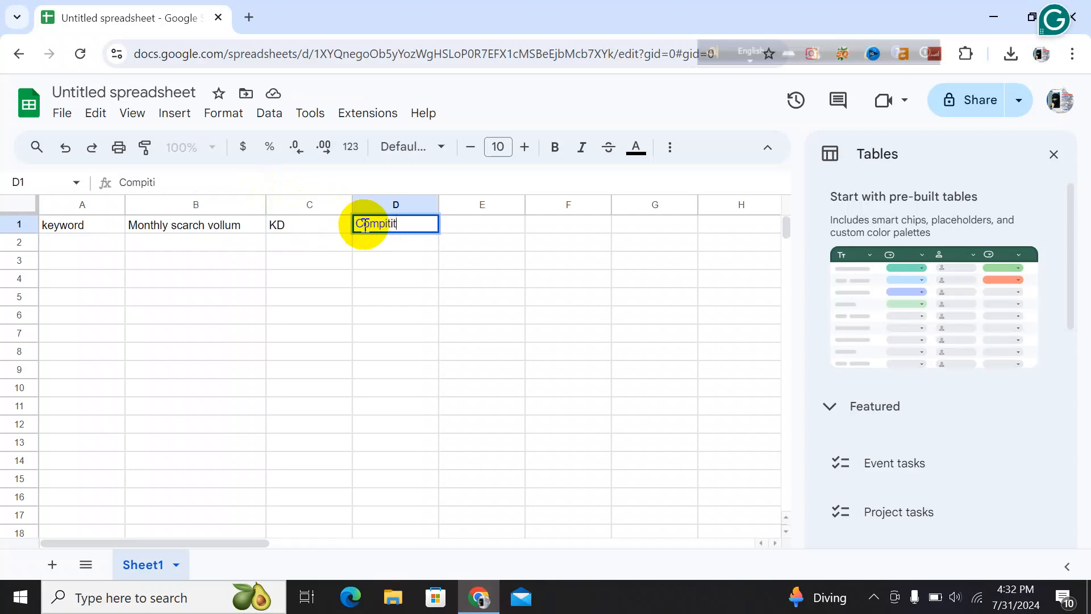
text(ion)
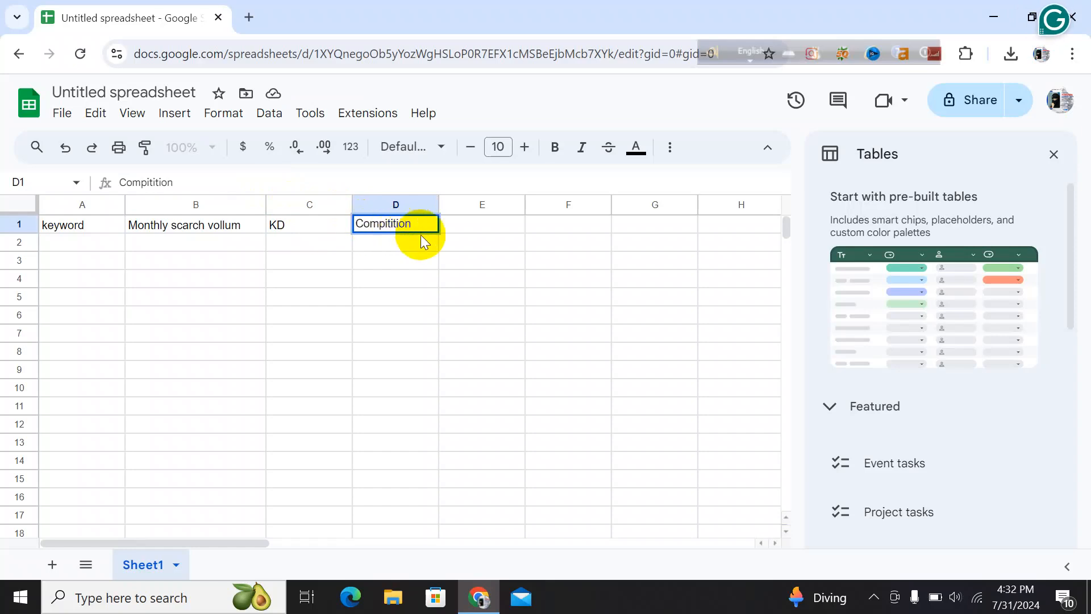
Enter the header Location in cell E1
click(469, 220)
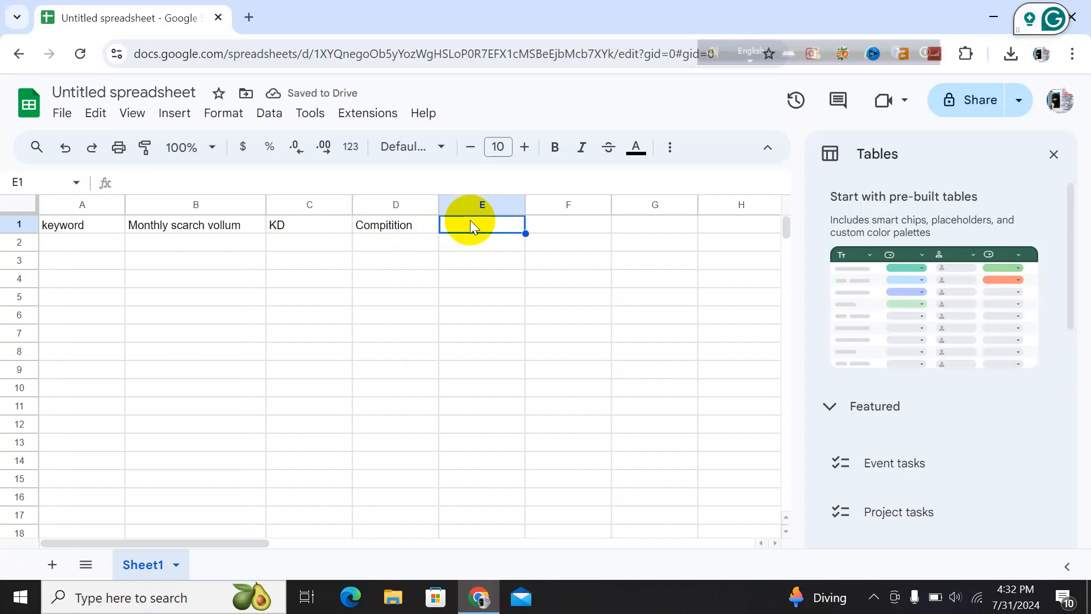
text(LO)
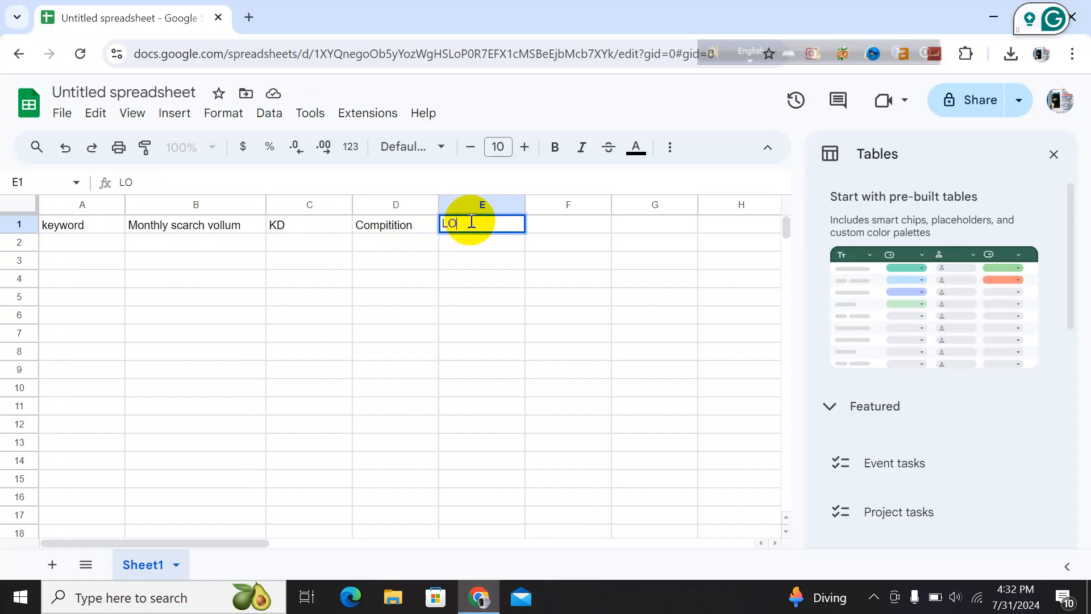
key(BackSpace)
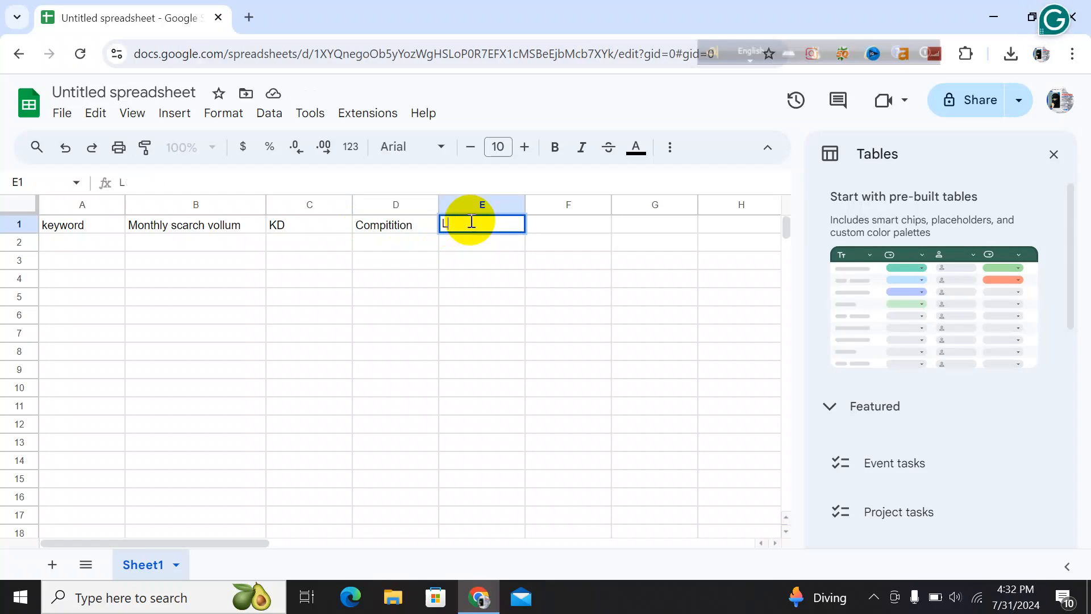
text(ocation)
Enter the header Tools in cell F1
click(561, 228)
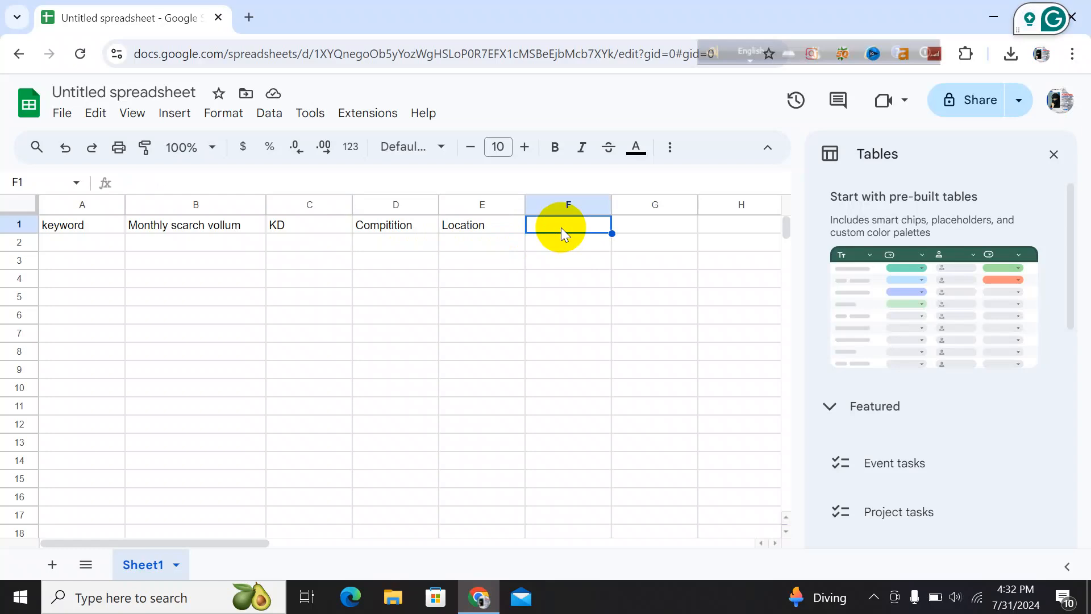
text(T)
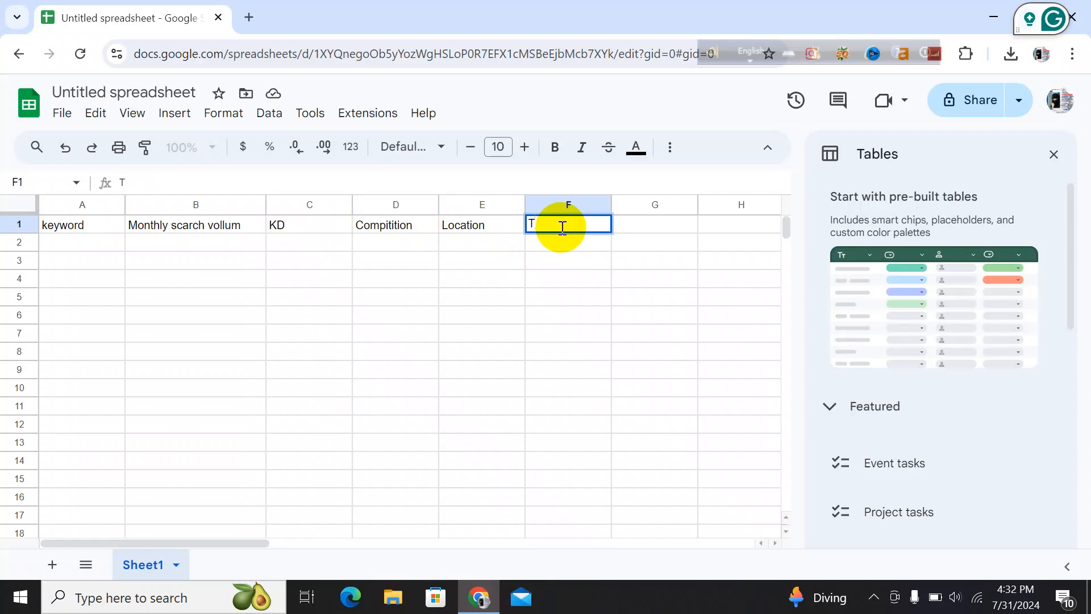
text(ools)
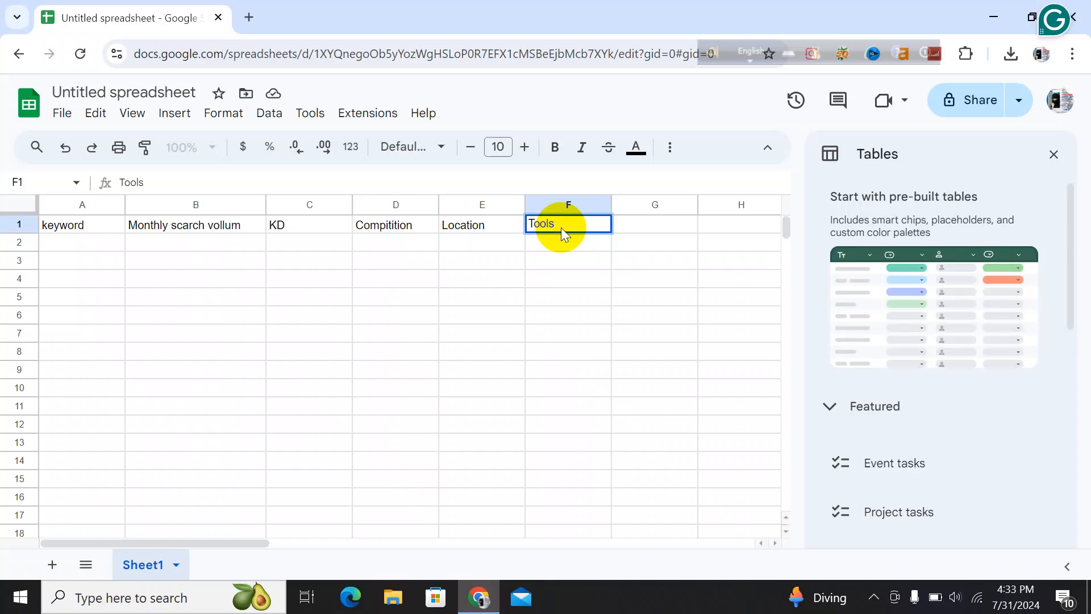
Enter the keyword E-book in cell A2
click(74, 241)
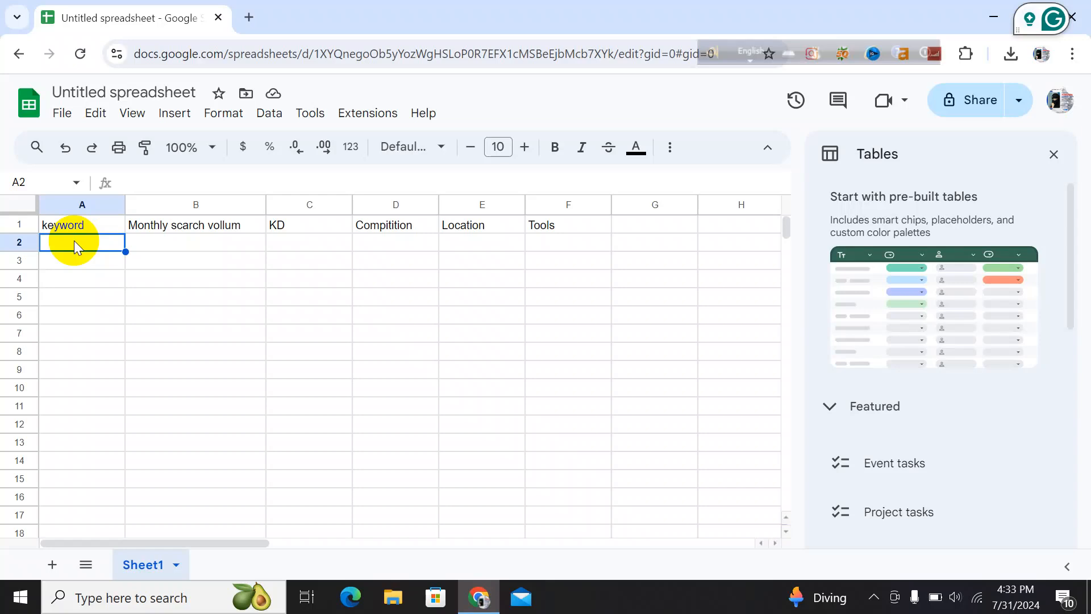
double_click(74, 242)
text(E)
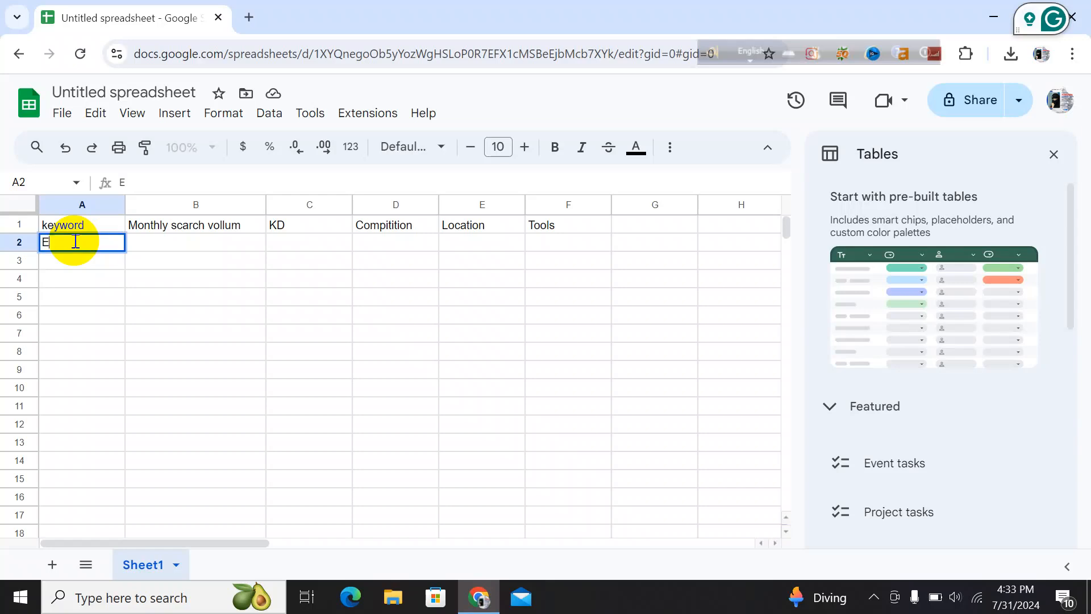
text(O)
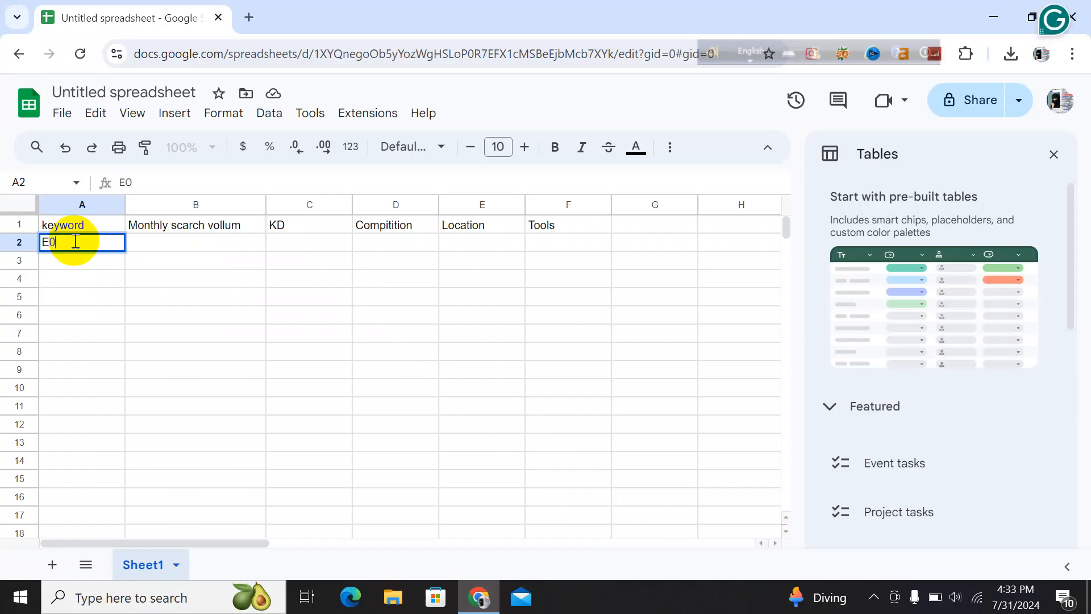
key(BackSpace)
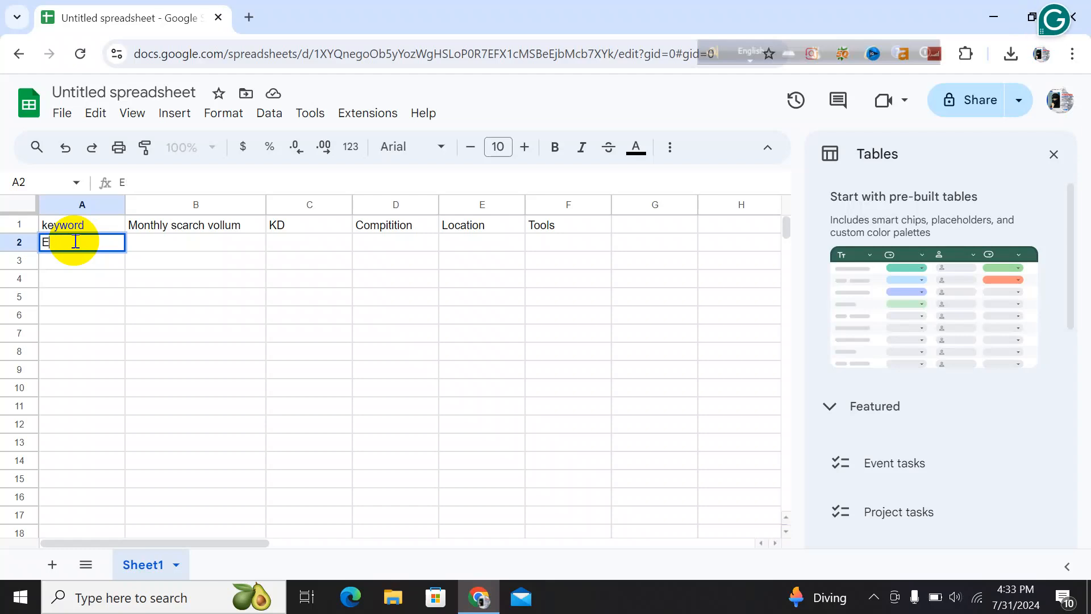
text(-book)
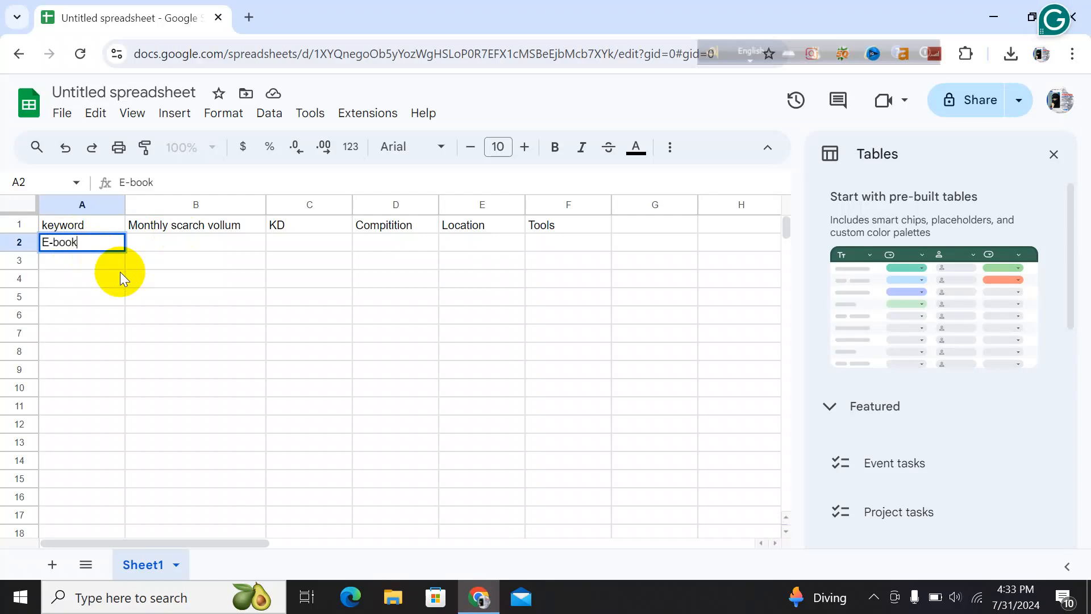
Open a new browser tab and go to semrush.com
click(250, 18)
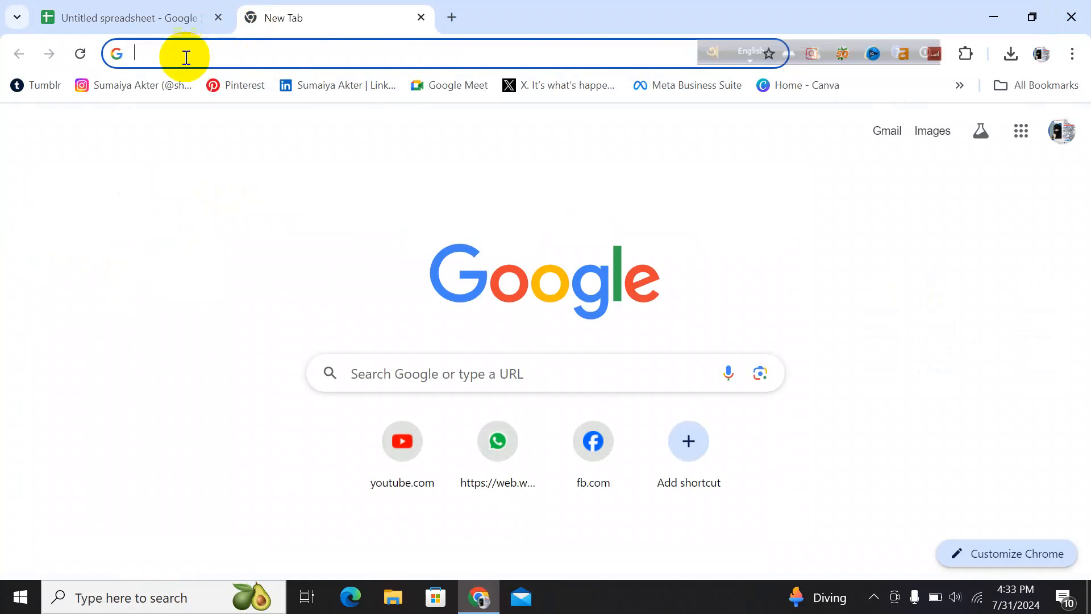
click(130, 53)
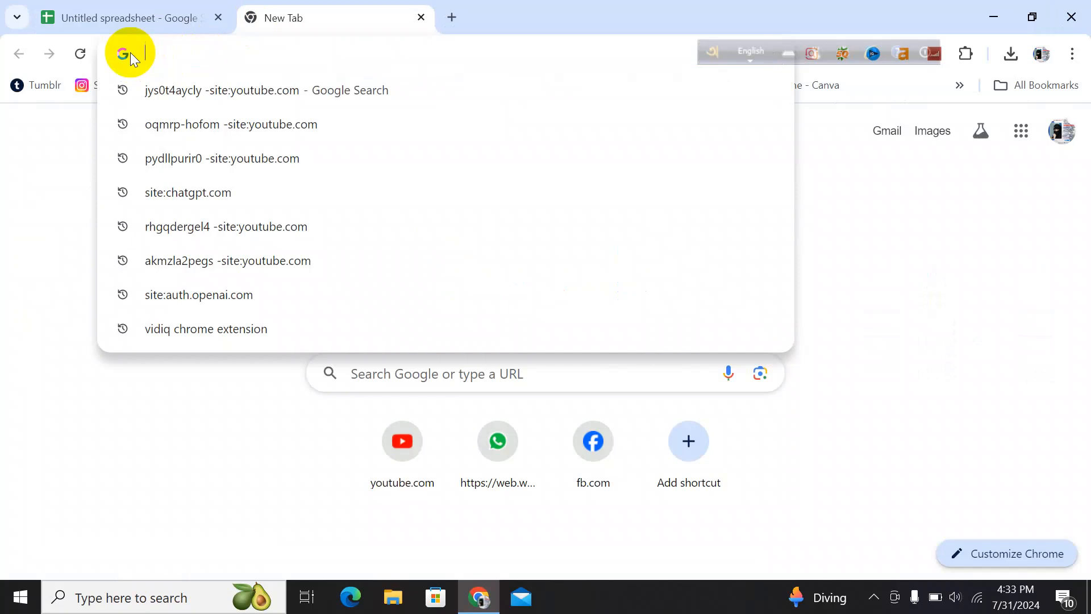
text(se)
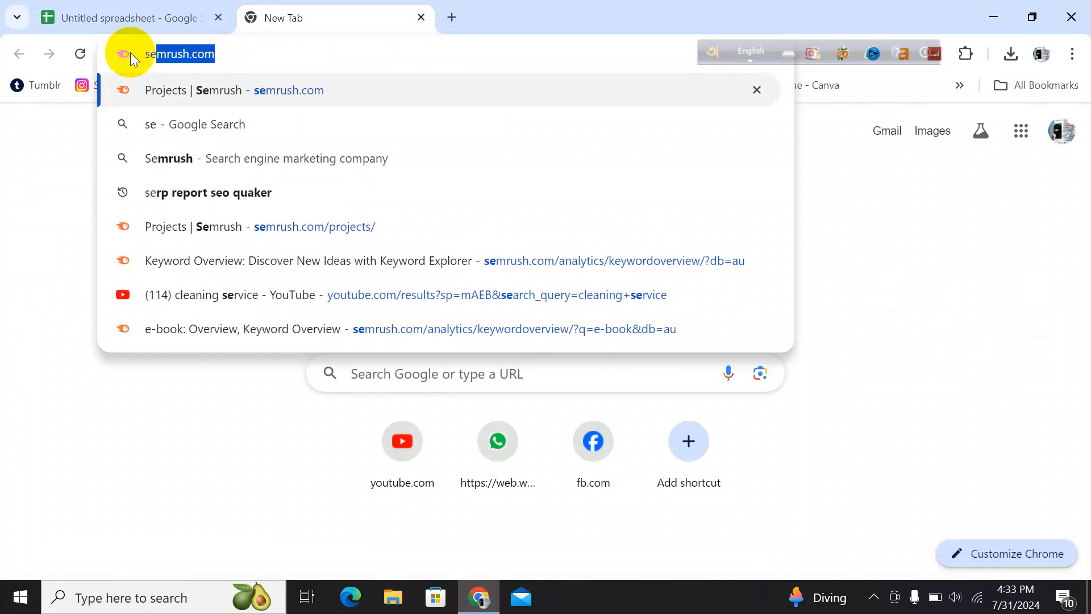
text(mrush)
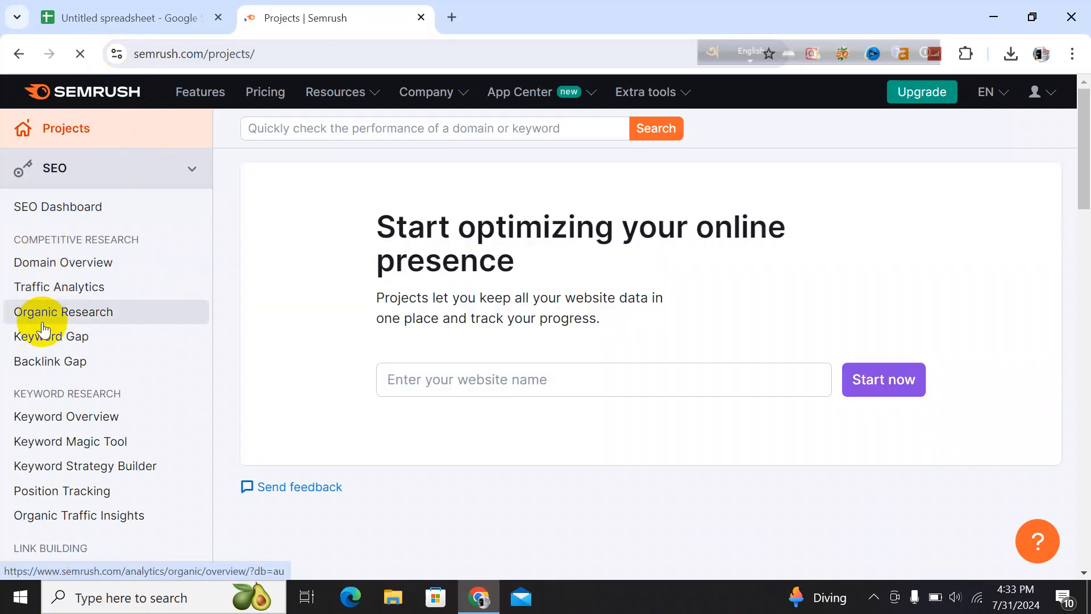
Open Semrush Keyword Overview and enter the keyword E-book
click(55, 423)
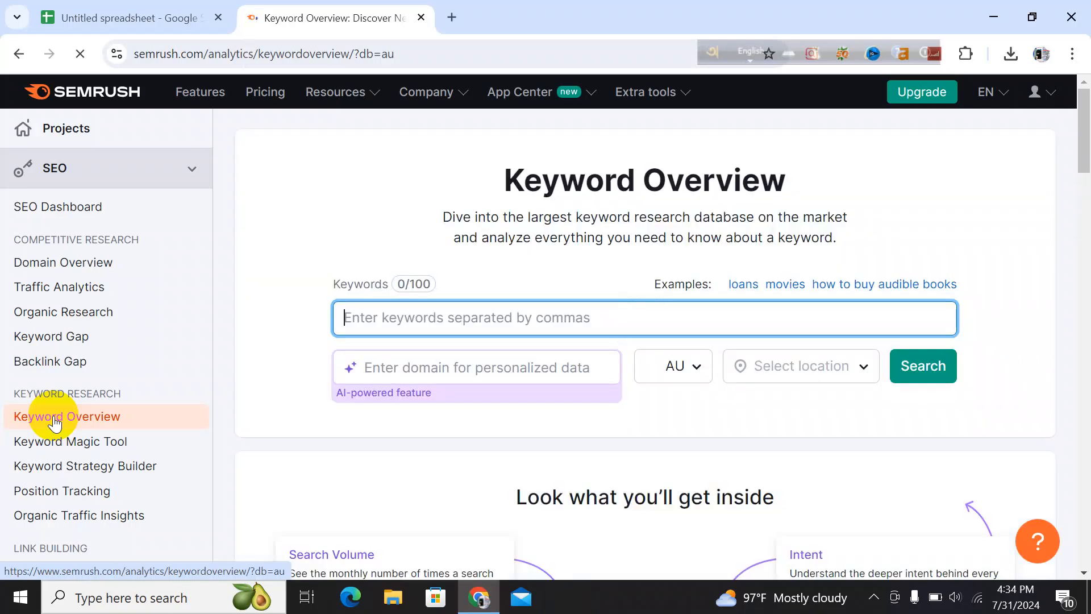
click(347, 316)
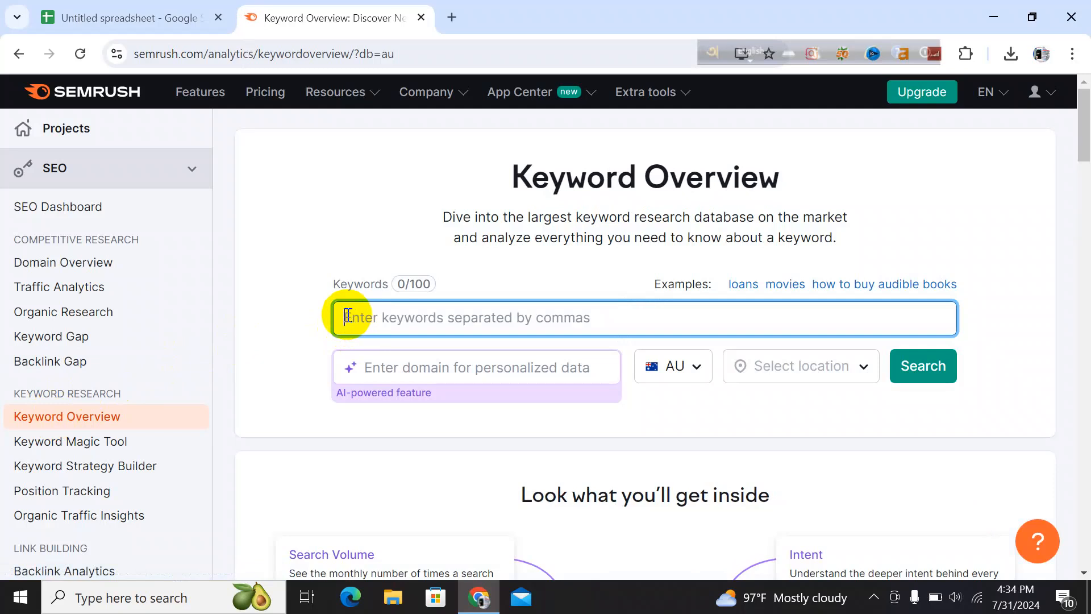
text(E-book)
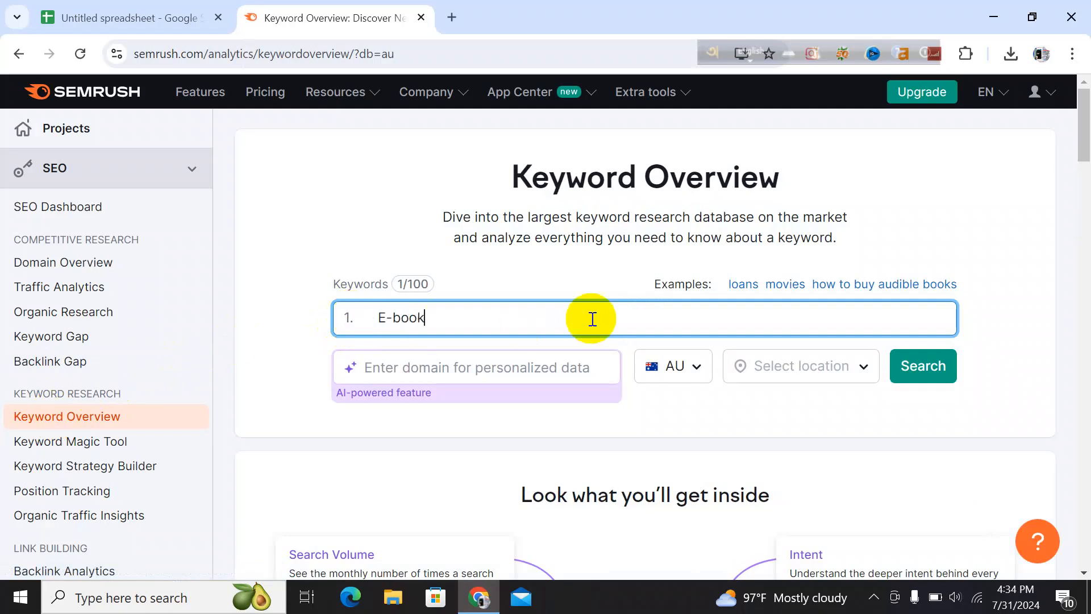
Choose Australia as the database and search for the keyword
click(694, 376)
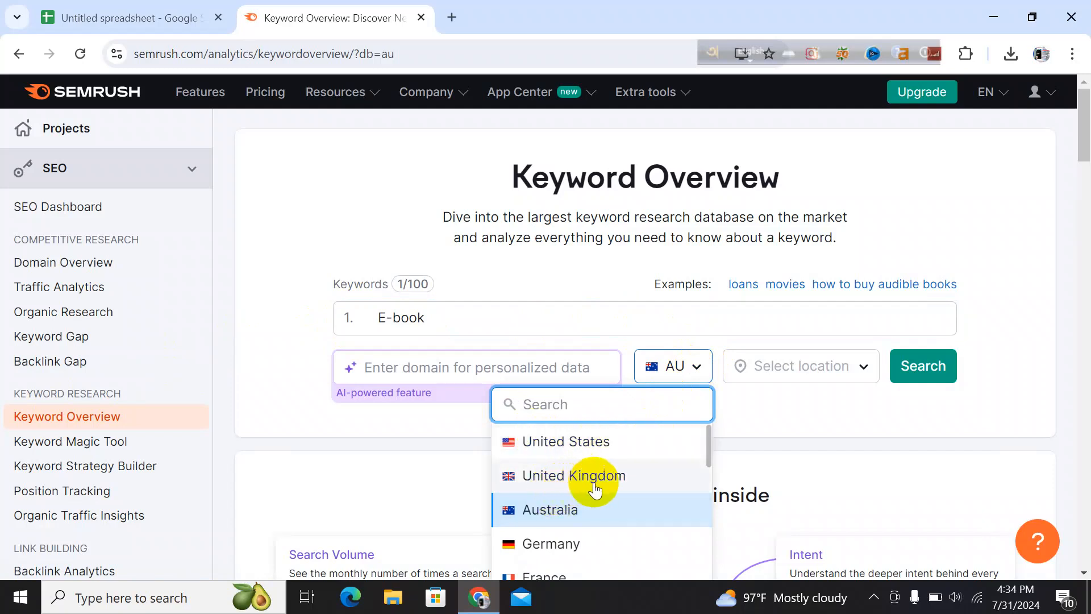
scroll(580, 523, down, 3)
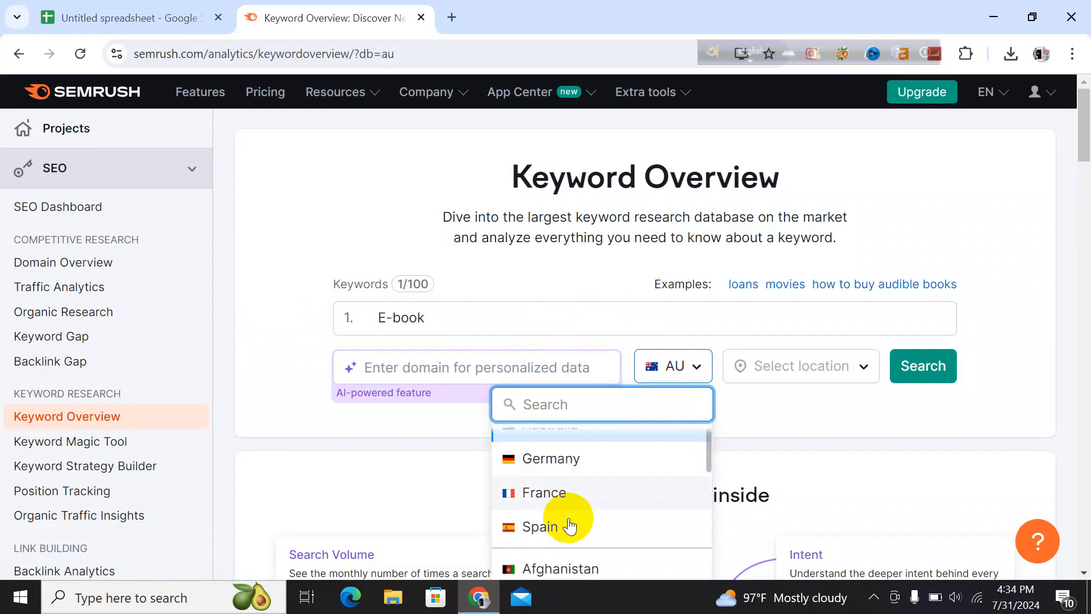
scroll(571, 525, down, 3)
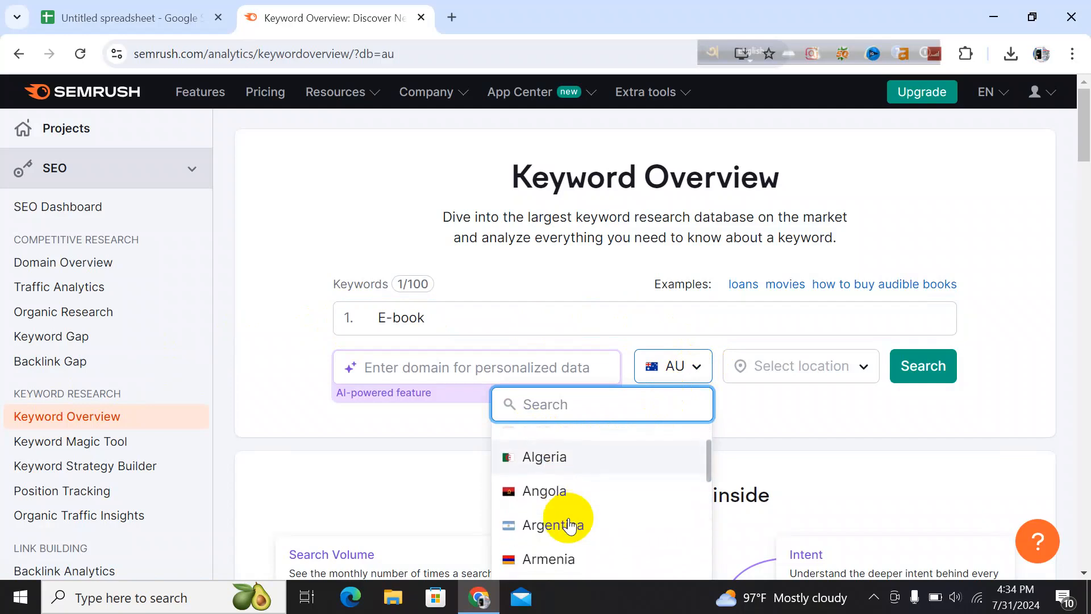
scroll(571, 525, down, 3)
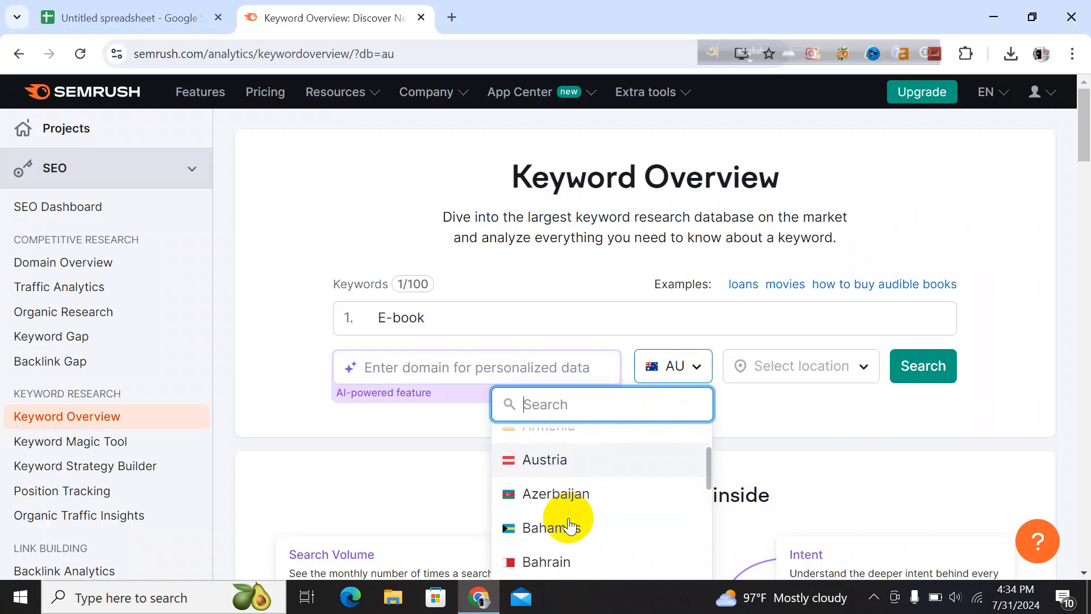
scroll(570, 526, down, 1)
scroll(571, 526, up, 4)
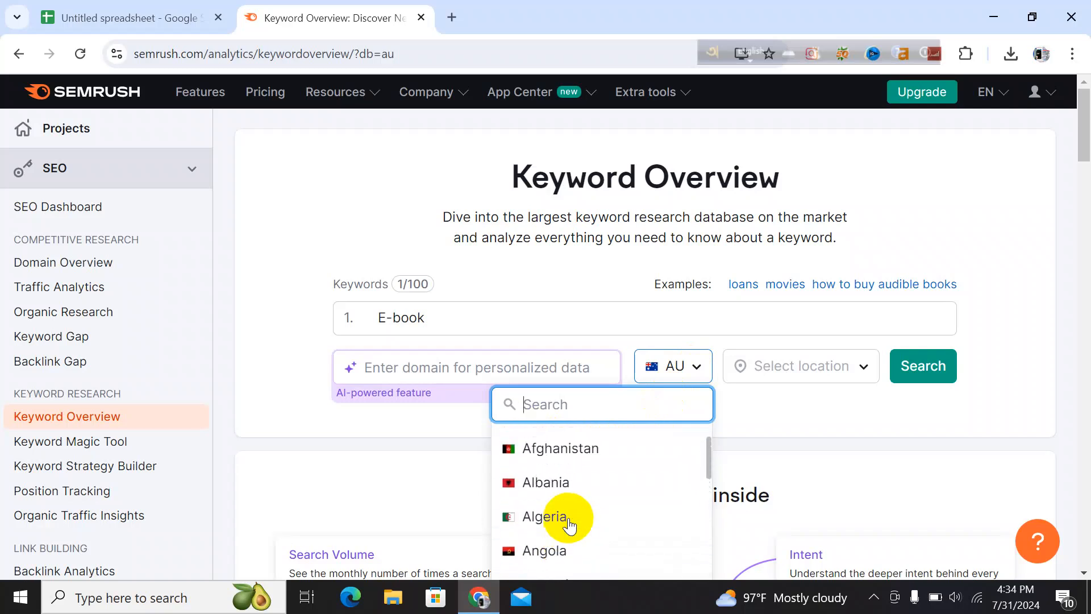
scroll(570, 526, up, 2)
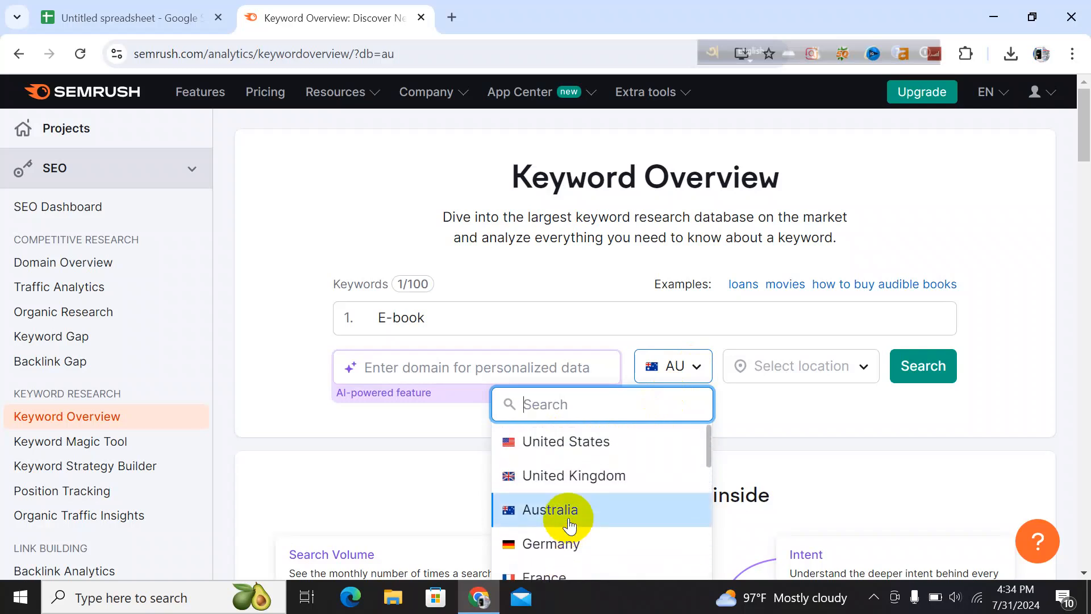
click(608, 505)
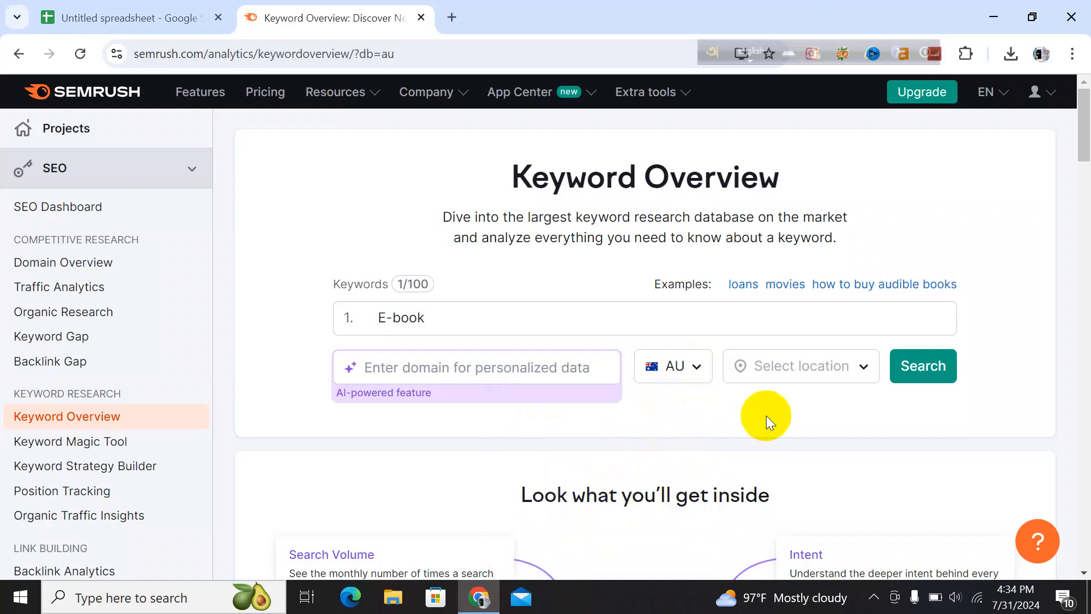
click(928, 375)
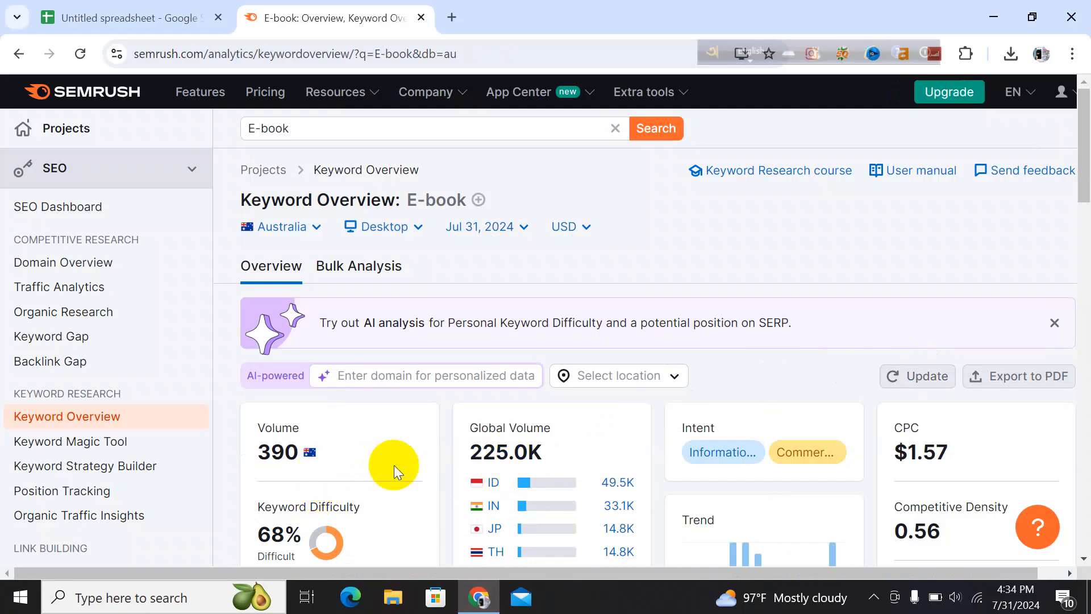
Review the keyword's volume and keyword difficulty results
scroll(394, 465, down, 2)
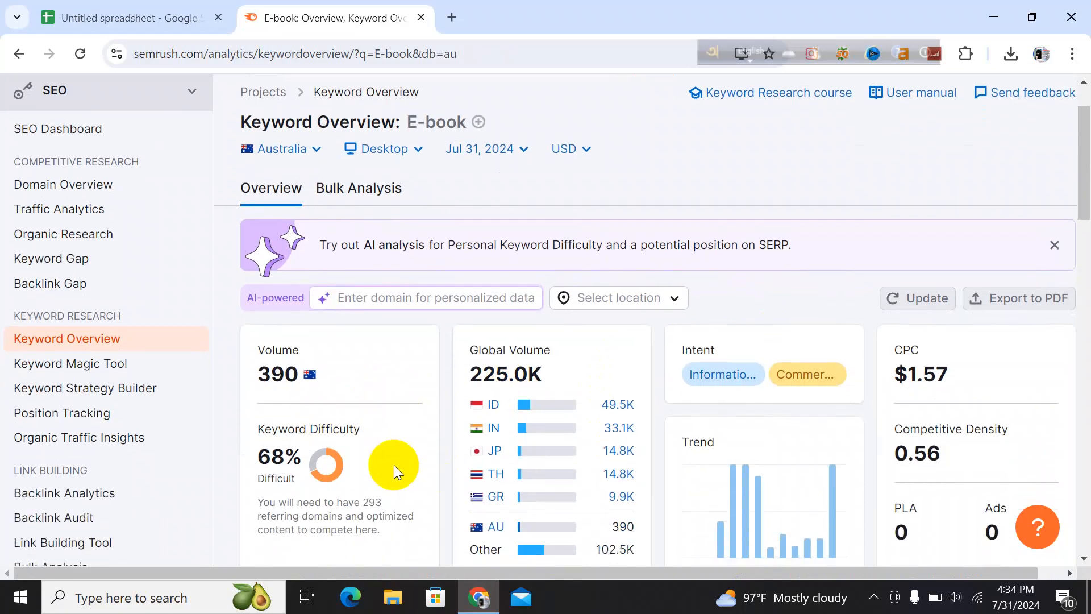
scroll(394, 465, up, 2)
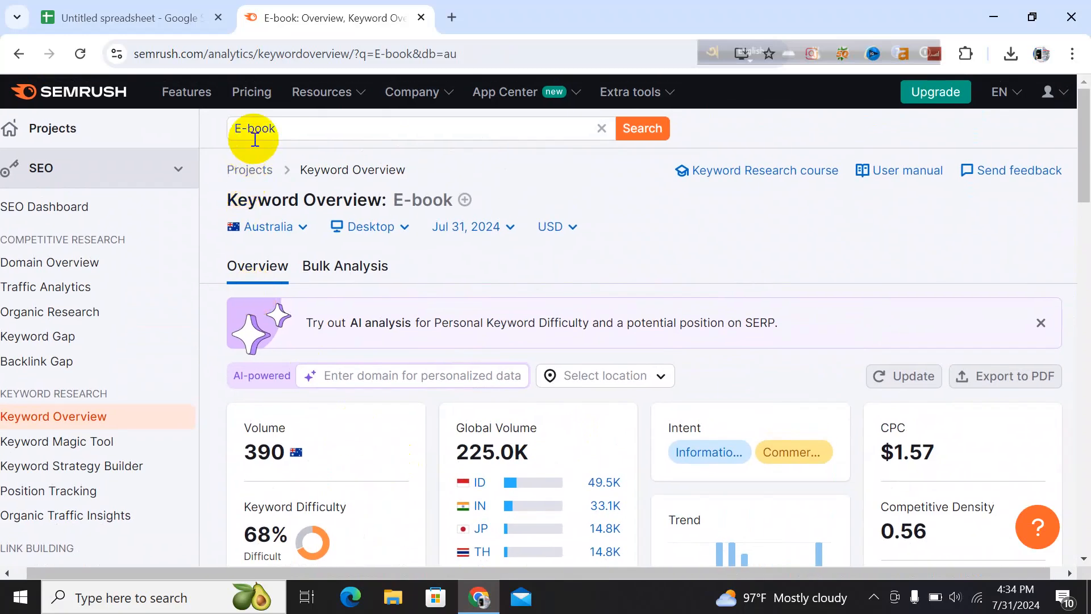
scroll(341, 367, down, 4)
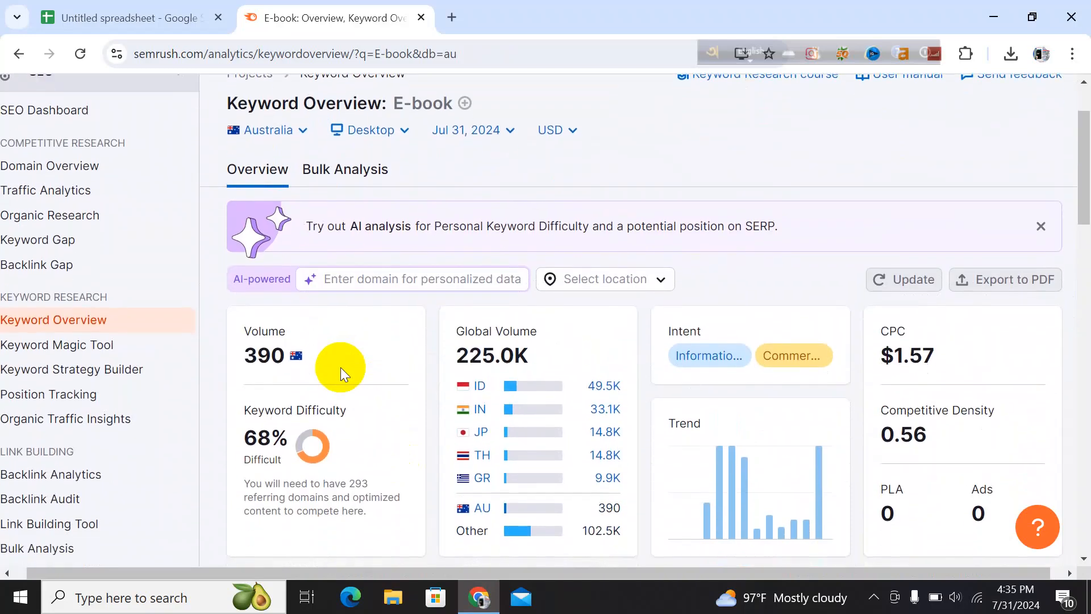
mouse_move(339, 363)
scroll(325, 364, down, 1)
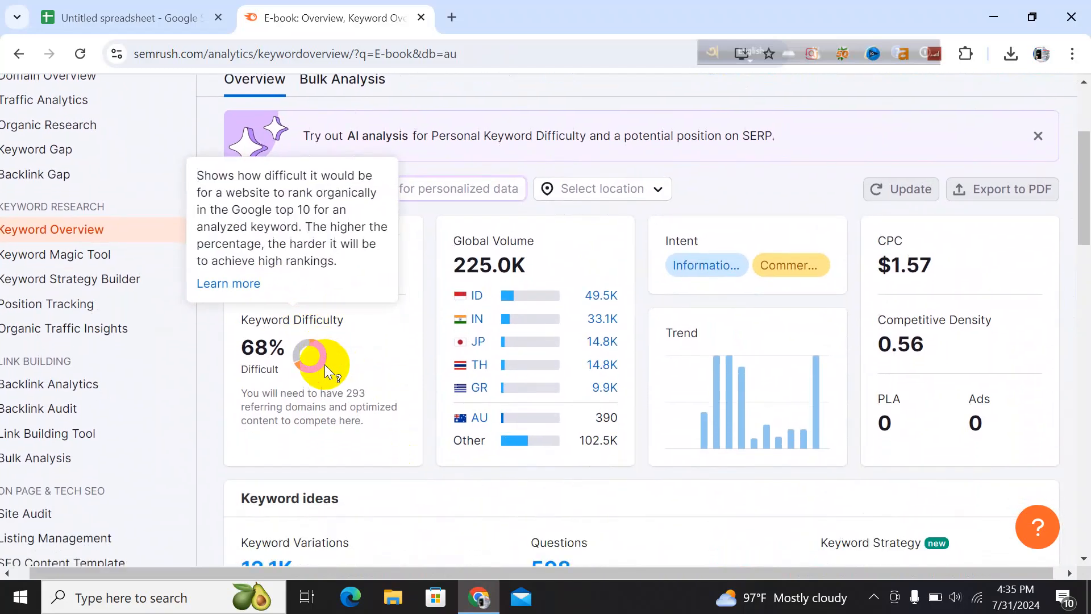
scroll(325, 364, up, 1)
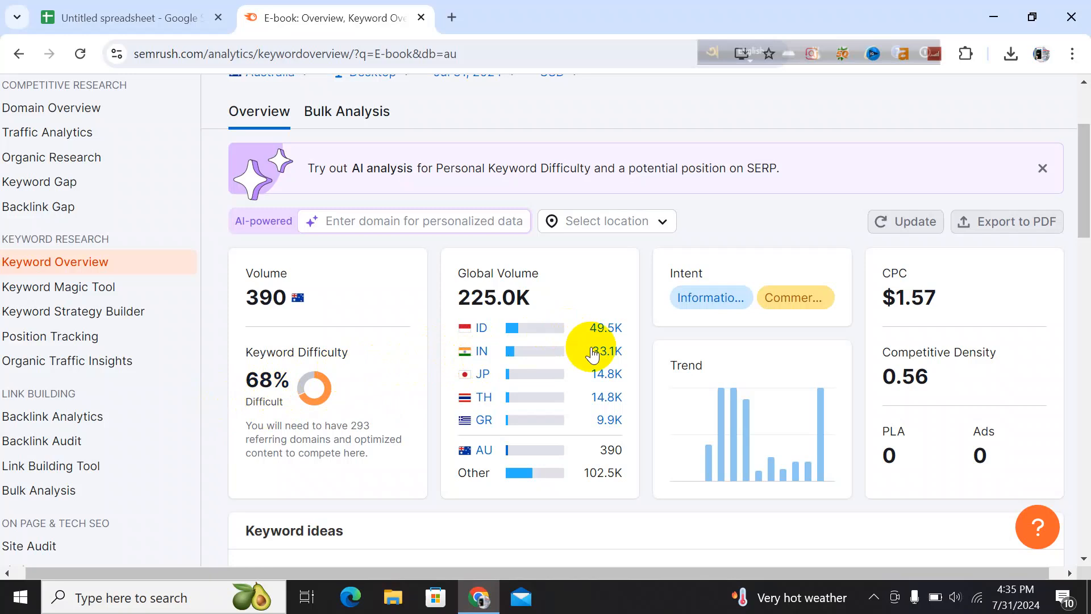
scroll(592, 355, down, 1)
scroll(593, 355, down, 1)
scroll(593, 354, up, 3)
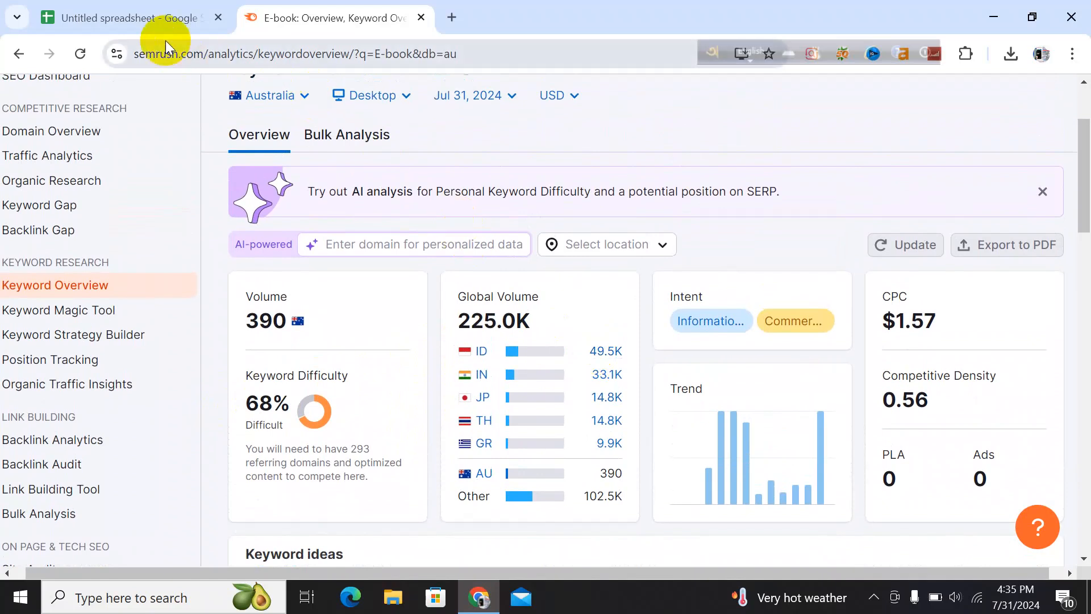
Return to the spreadsheet and enter 390 as the monthly search volume in cell B2
click(145, 20)
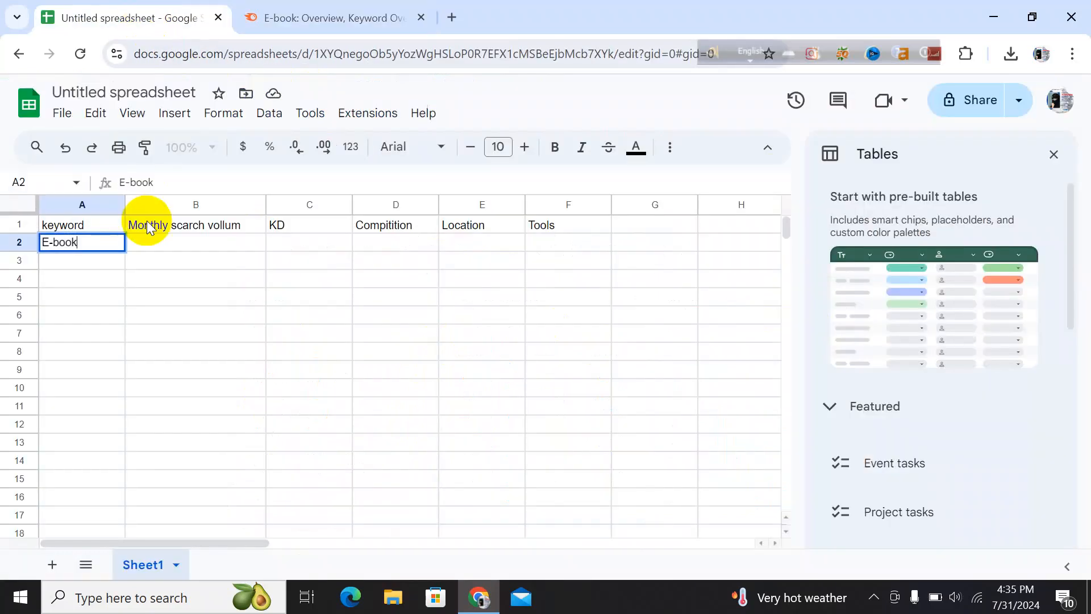
click(312, 17)
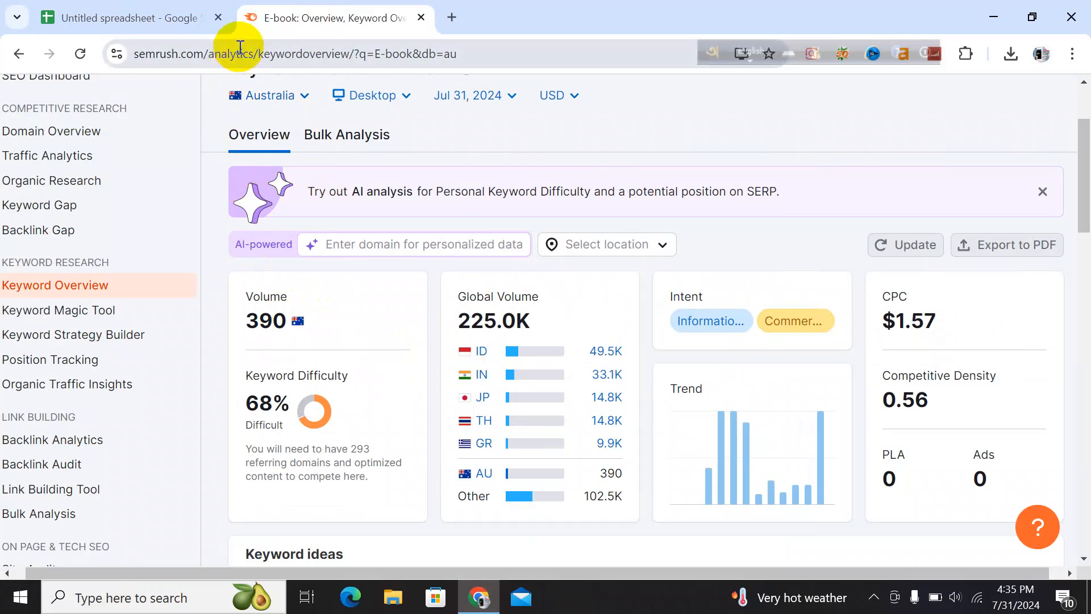
click(147, 9)
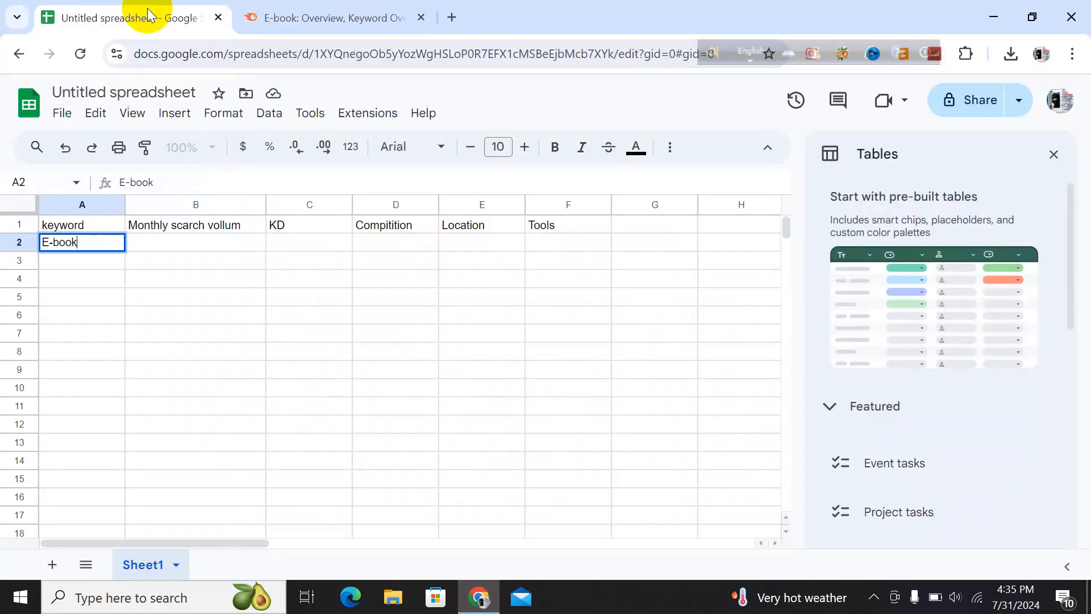
click(176, 247)
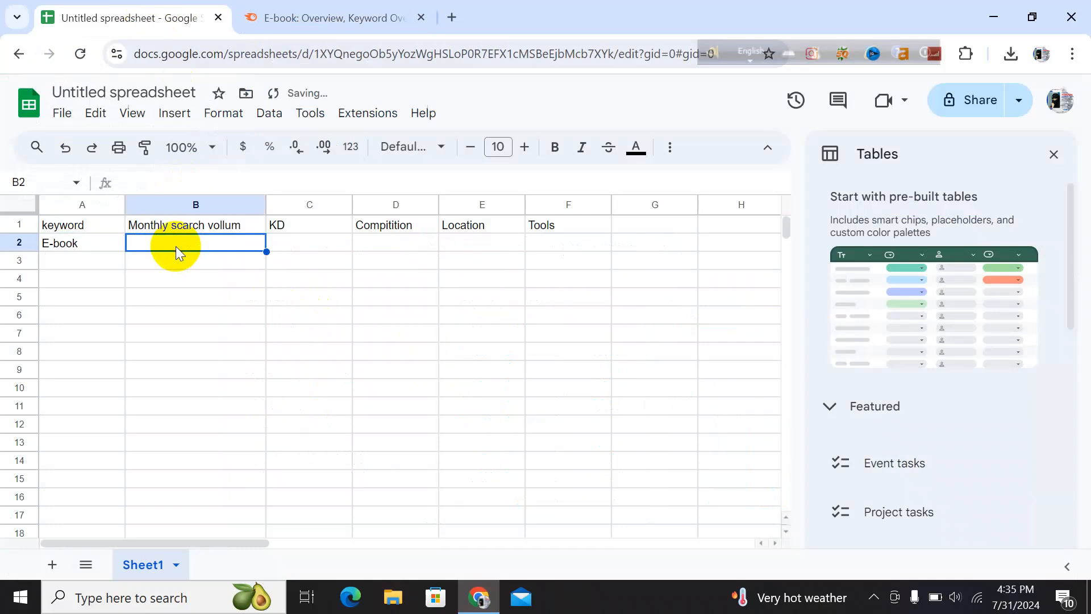
text(390)
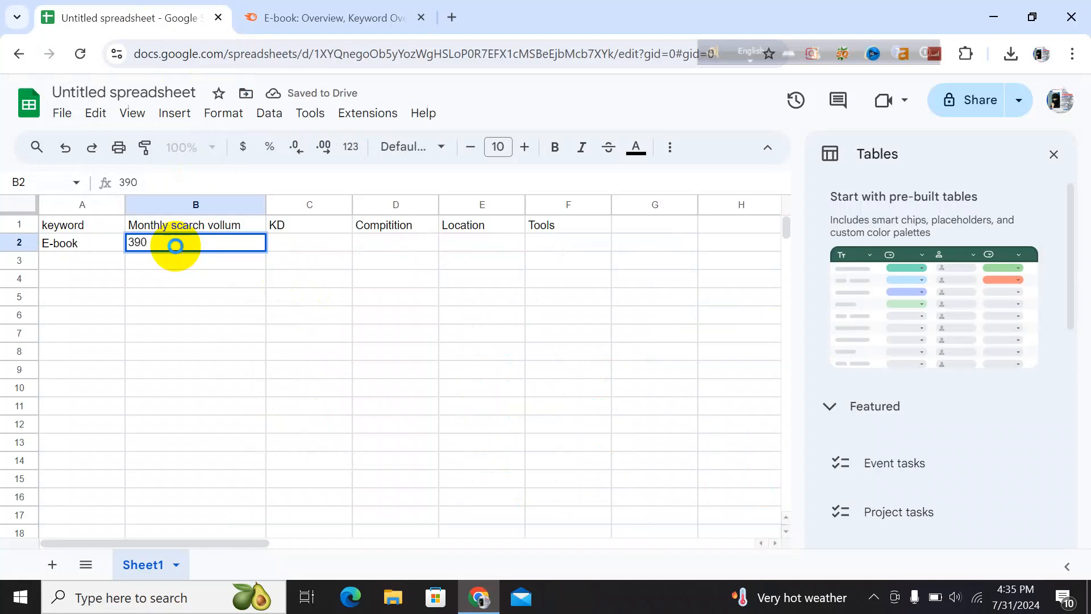
Check the keyword difficulty in Semrush and enter 68% as the KD in cell C2
click(282, 249)
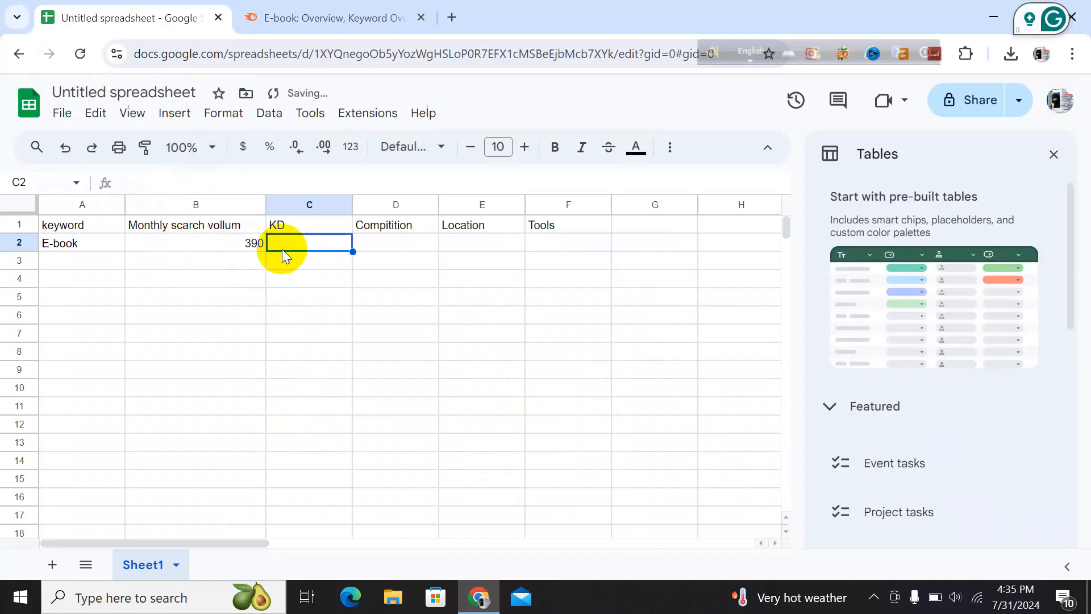
click(270, 22)
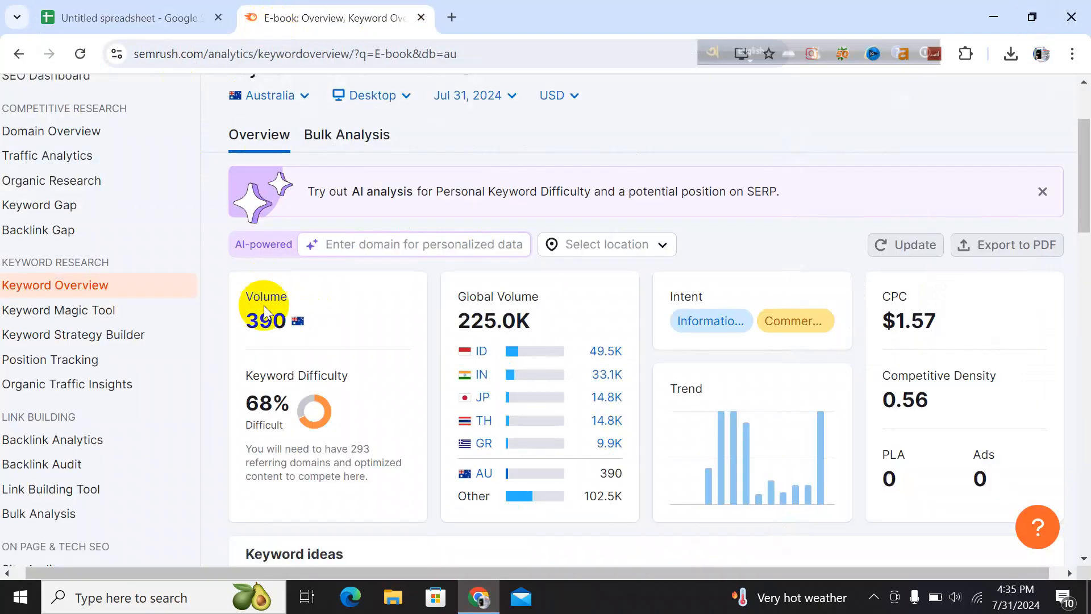
click(190, 19)
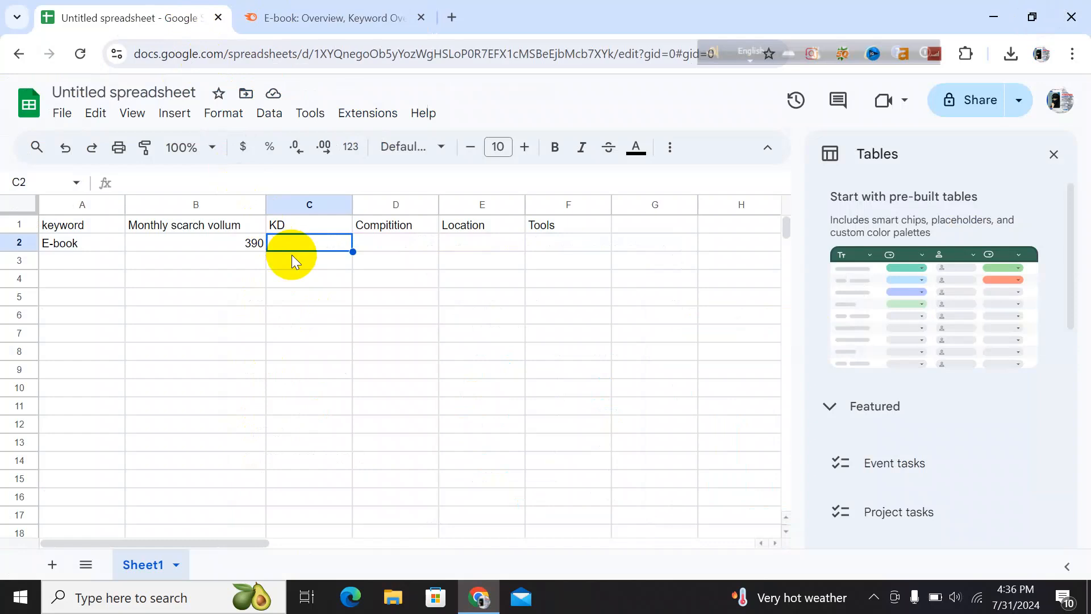
text(6)
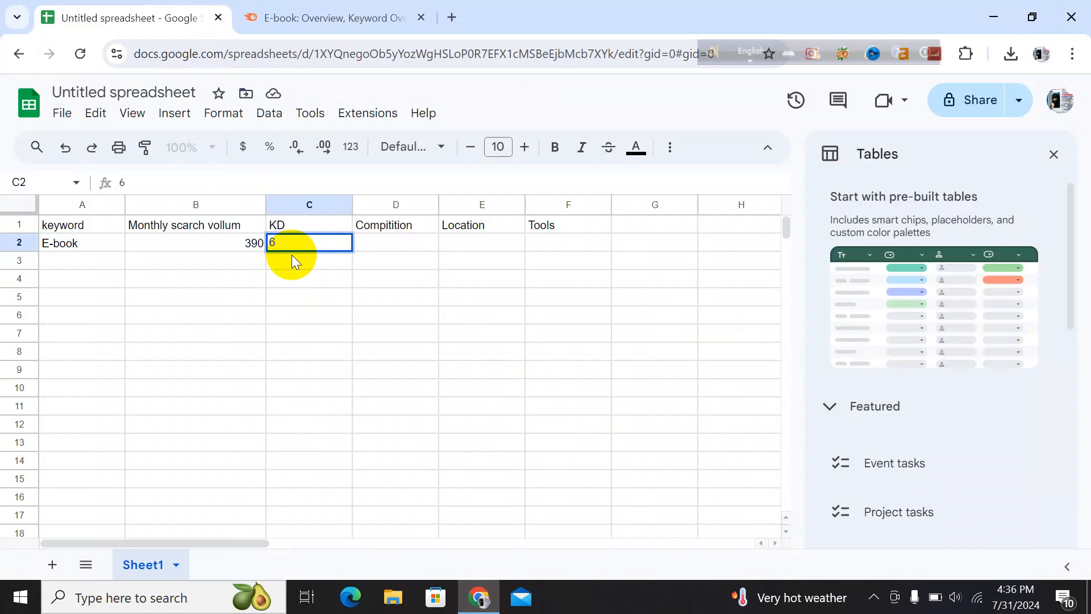
text(8%)
click(376, 243)
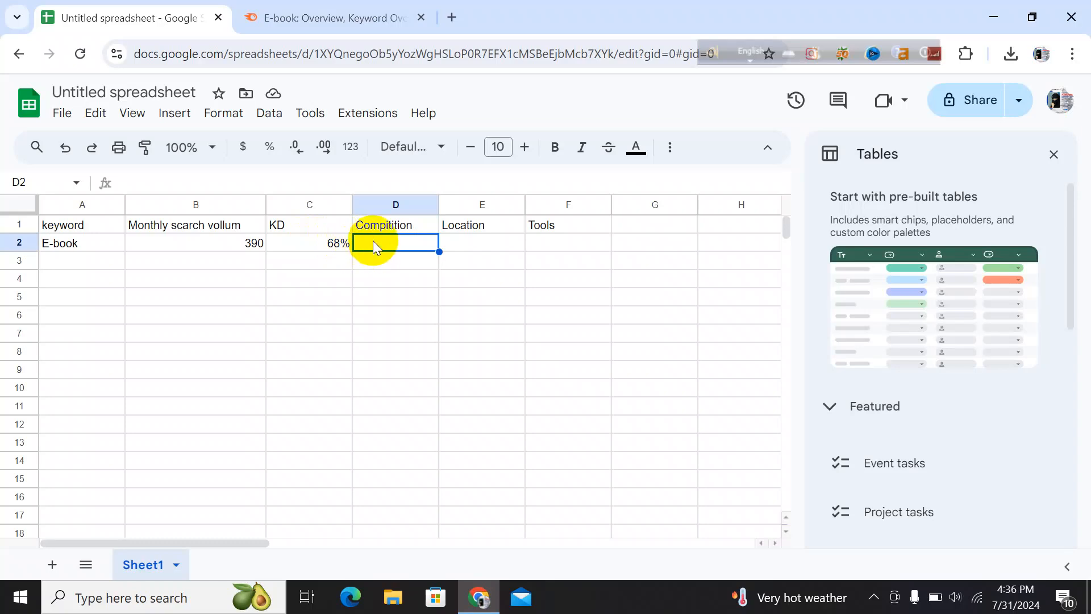
Enter High as the competition level in cell D2
text(HI)
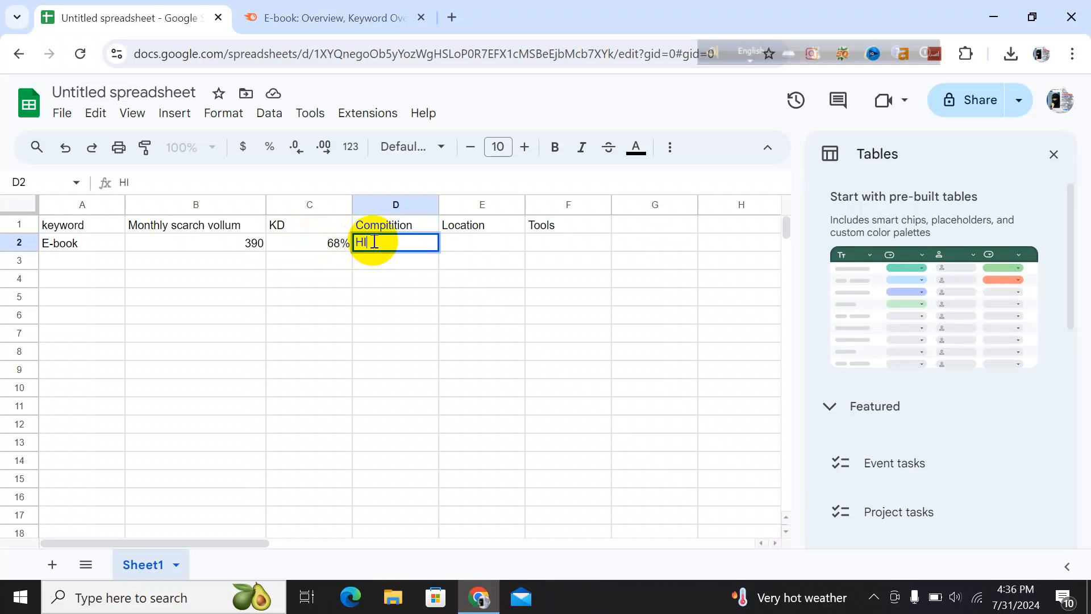
key(BackSpace)
text(igh)
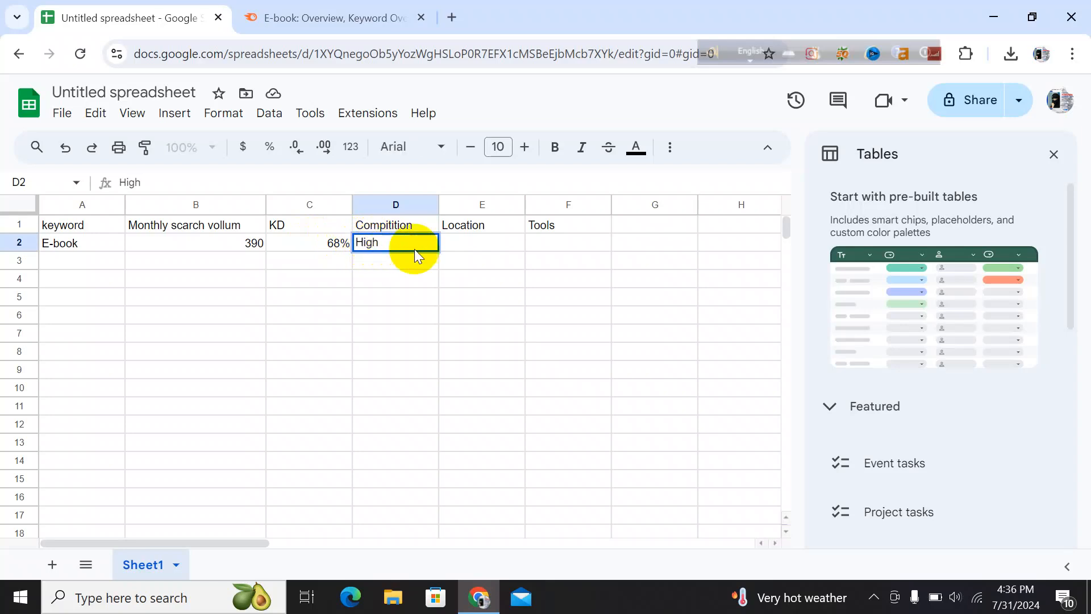
click(478, 243)
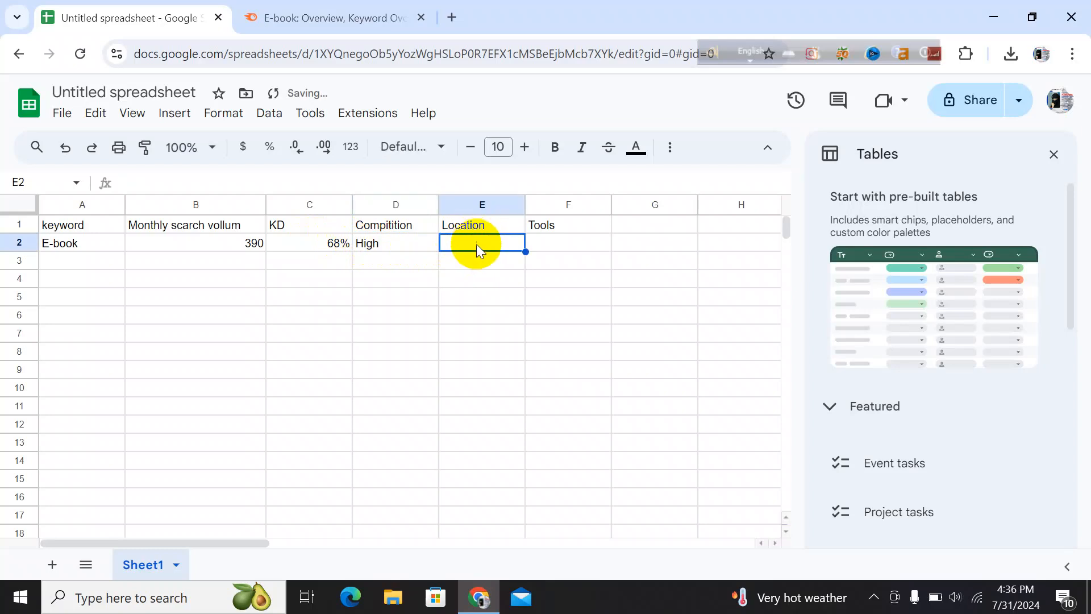
Check the database country in Semrush and enter Australia as the location in cell E2
click(329, 19)
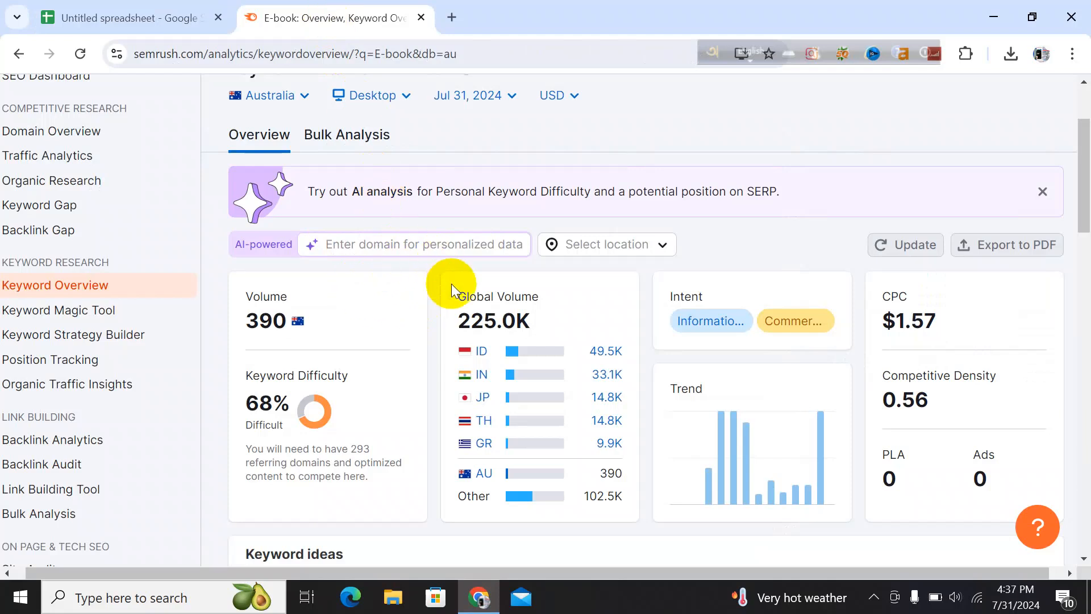
scroll(451, 284, down, 2)
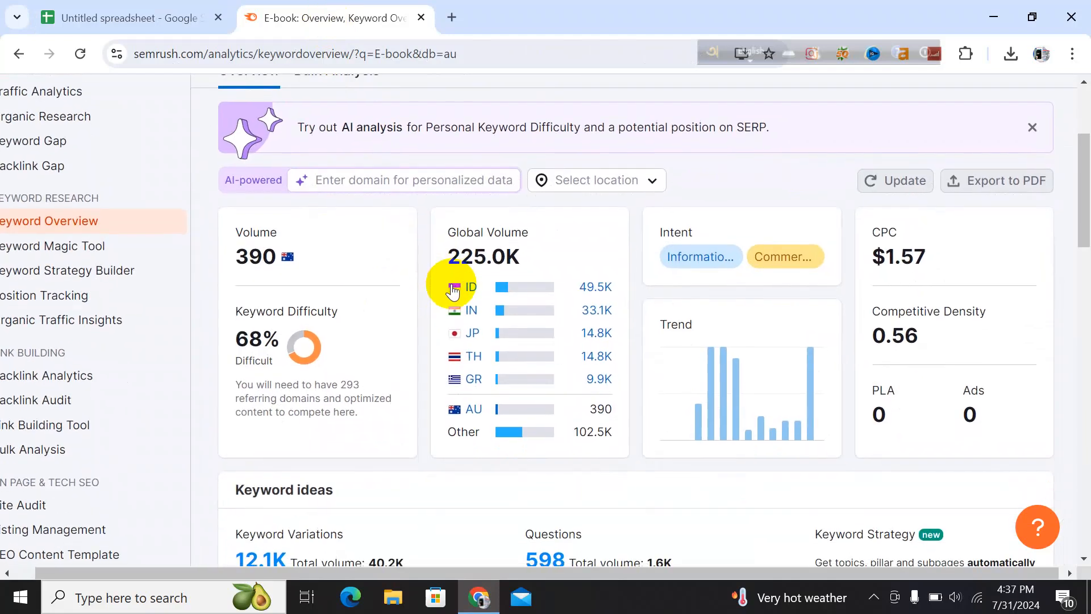
scroll(449, 287, down, 2)
scroll(449, 287, up, 4)
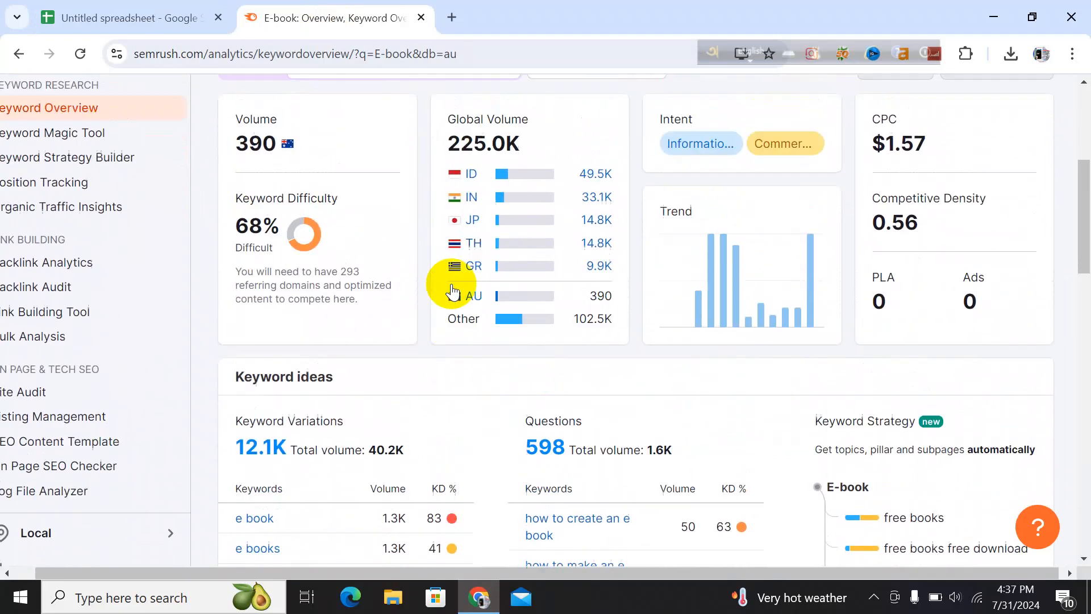
scroll(451, 284, up, 2)
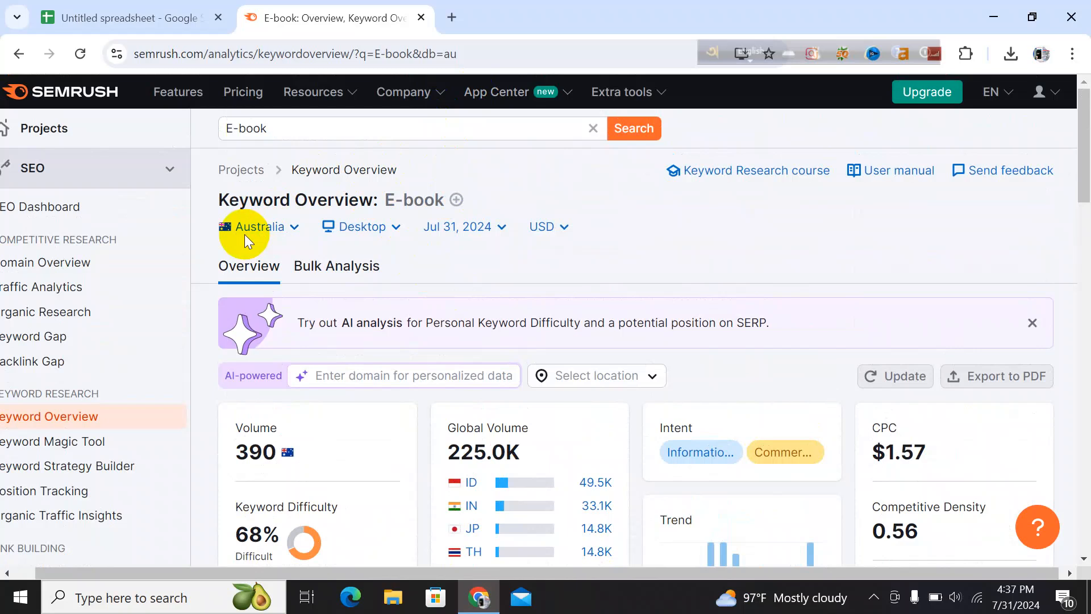
click(156, 13)
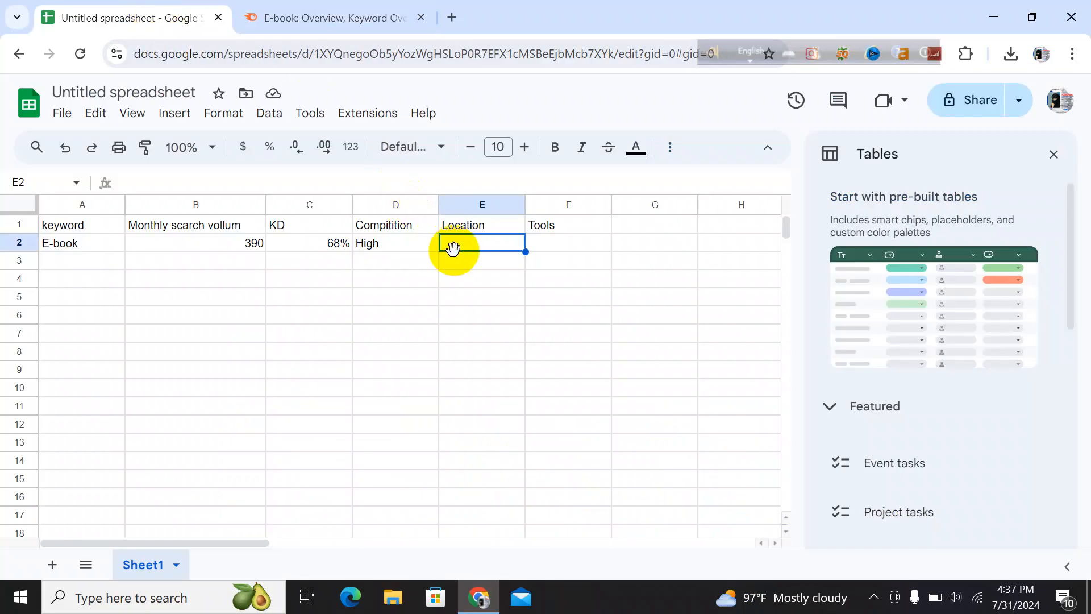
text(Aust)
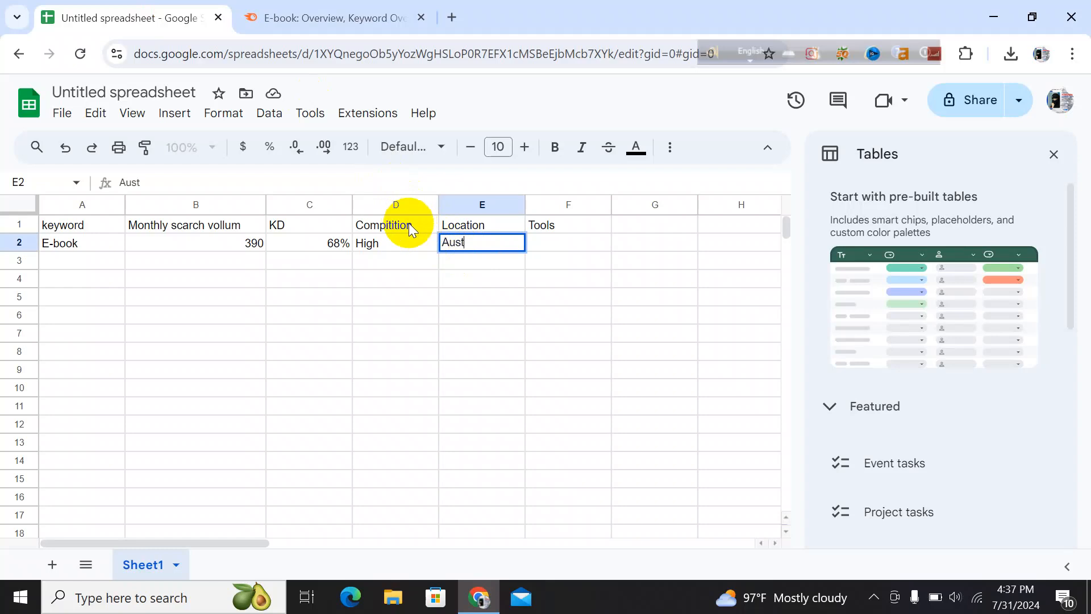
click(332, 20)
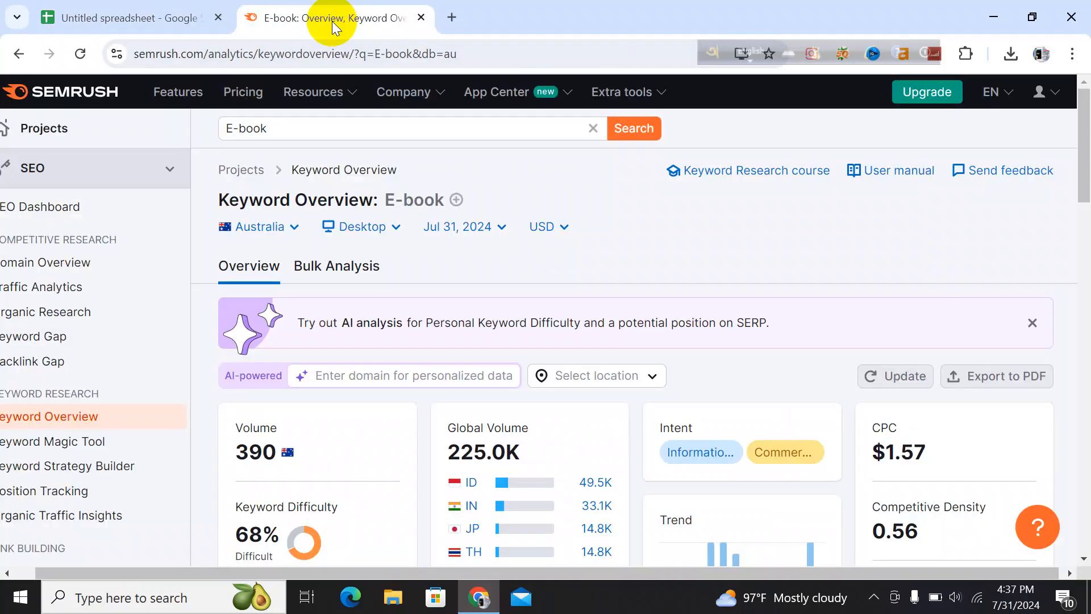
click(172, 16)
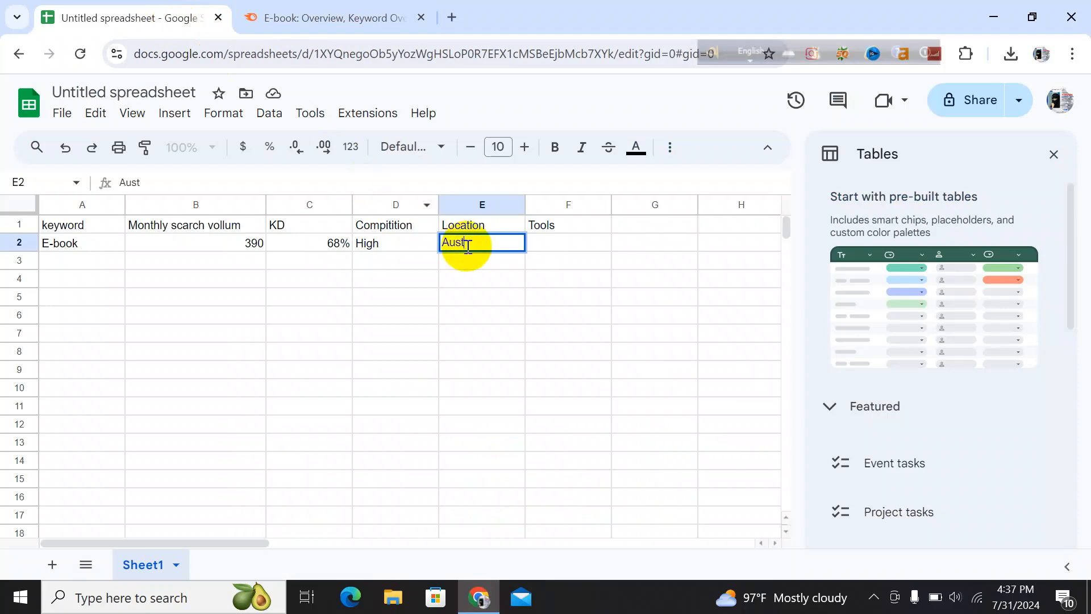
text(ralia)
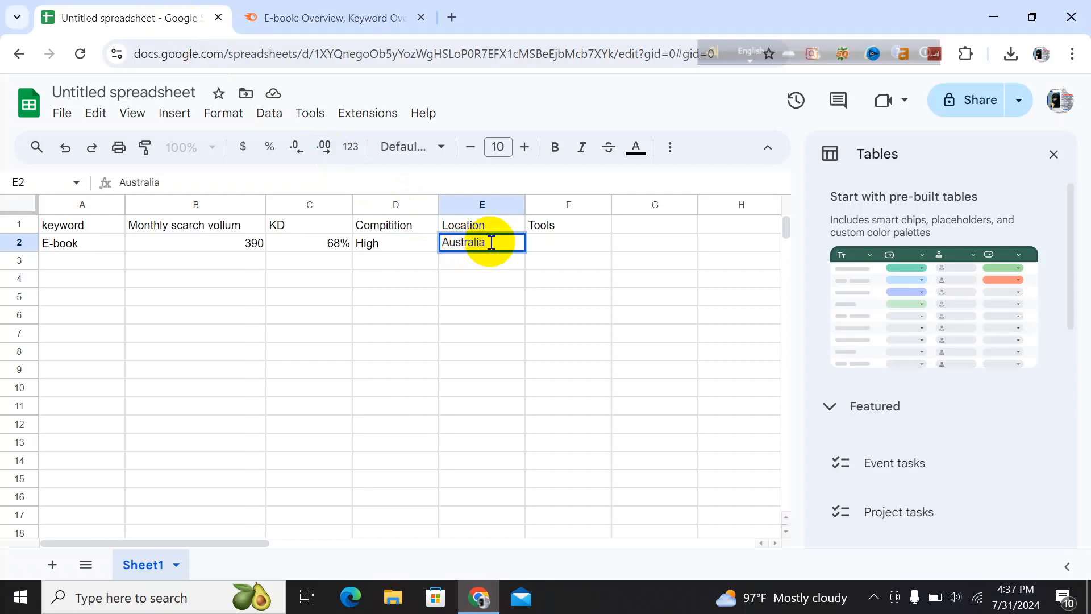
click(543, 238)
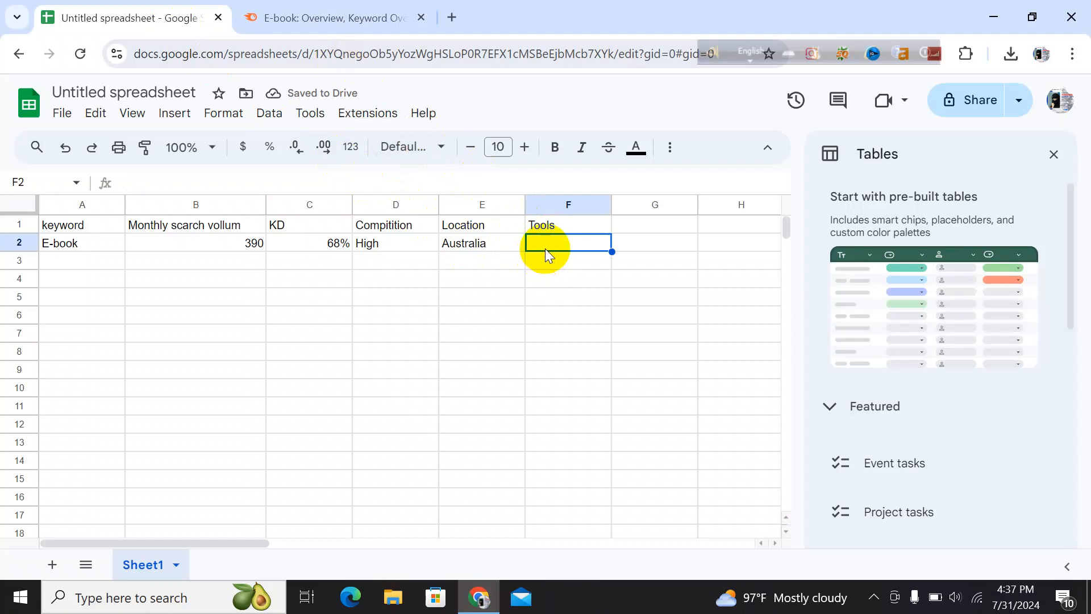
Enter Semrush as the tool in cell F2
text(S)
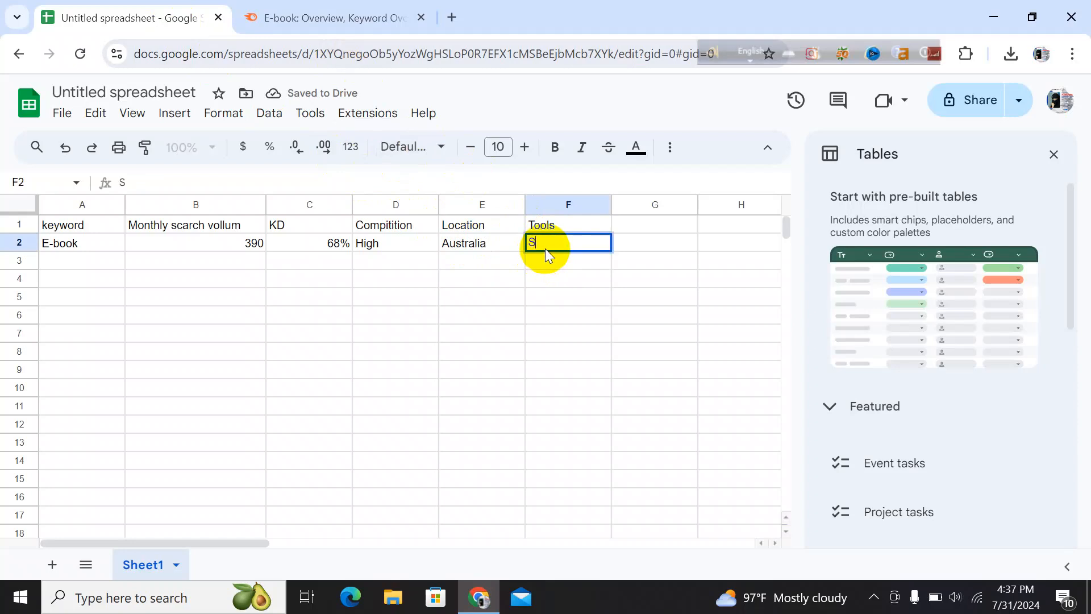
text(emrush)
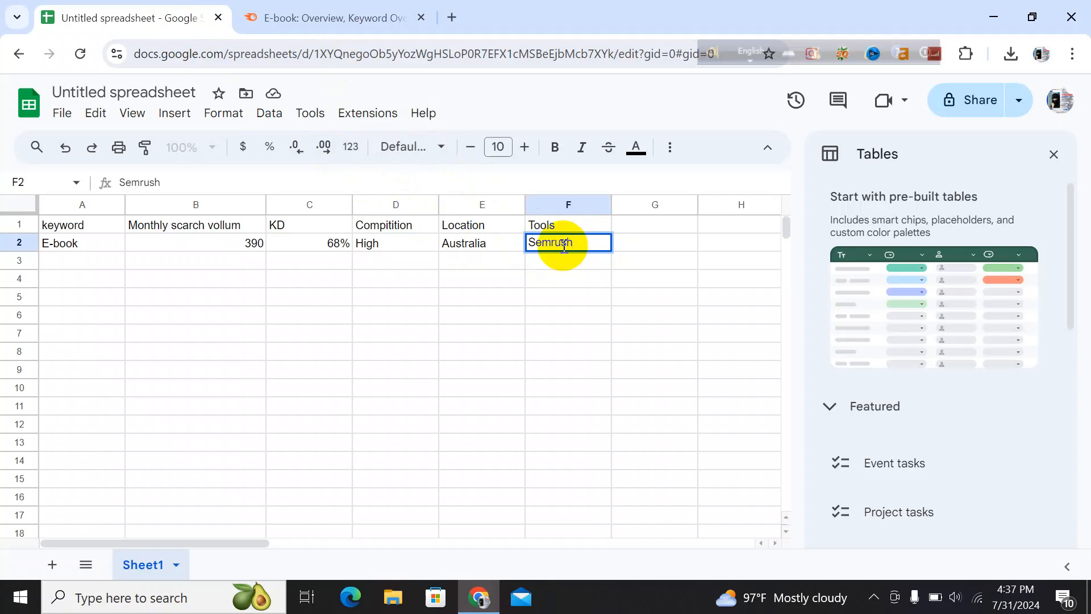
Review Semrush's keyword variations and add the keyword e books in cell A3
click(264, 23)
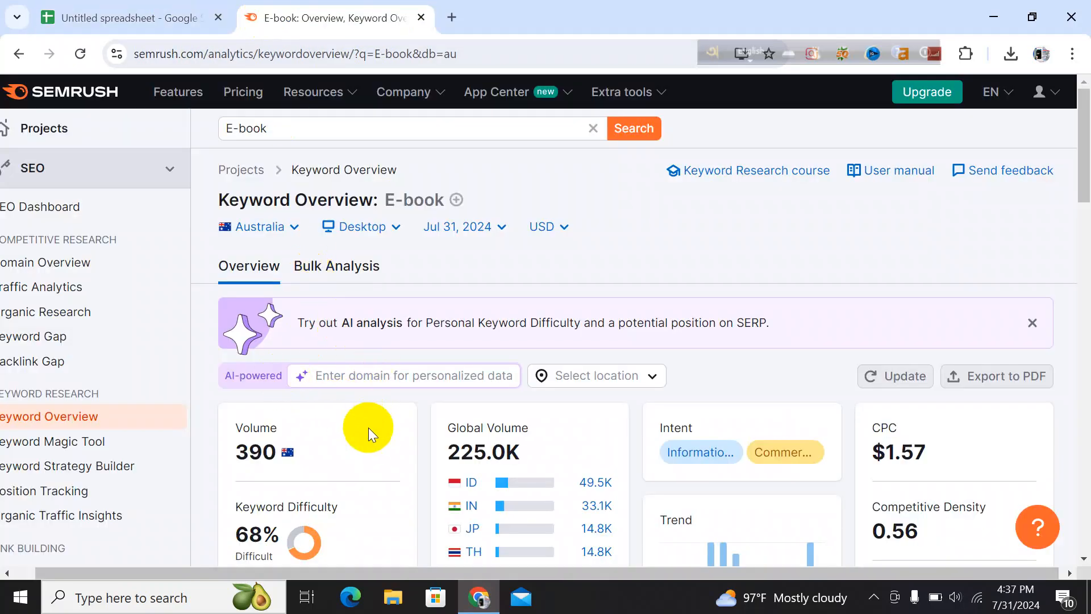
scroll(368, 428, down, 3)
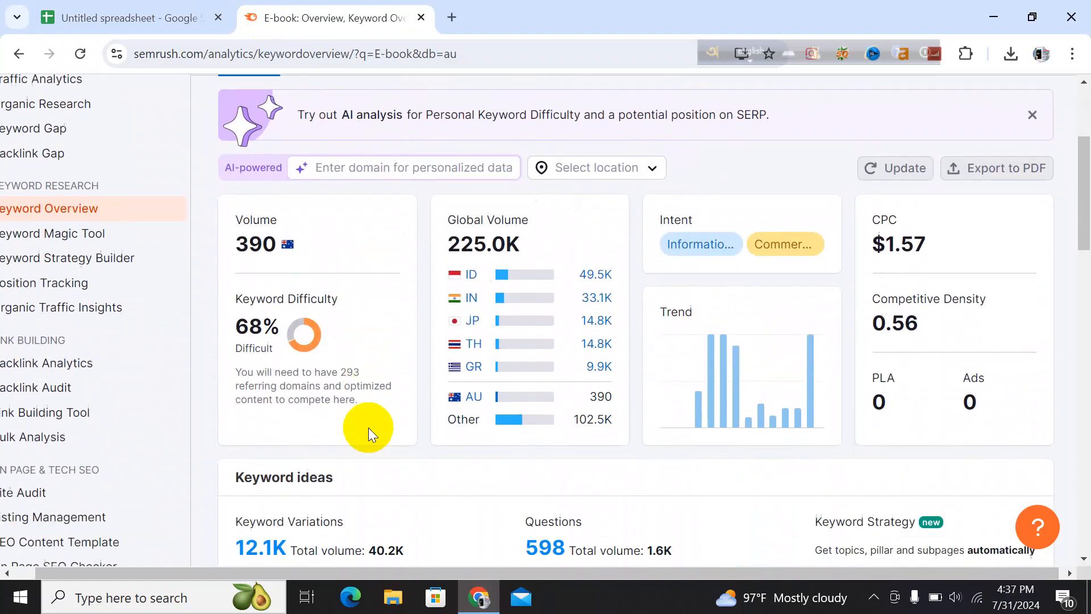
scroll(369, 428, down, 5)
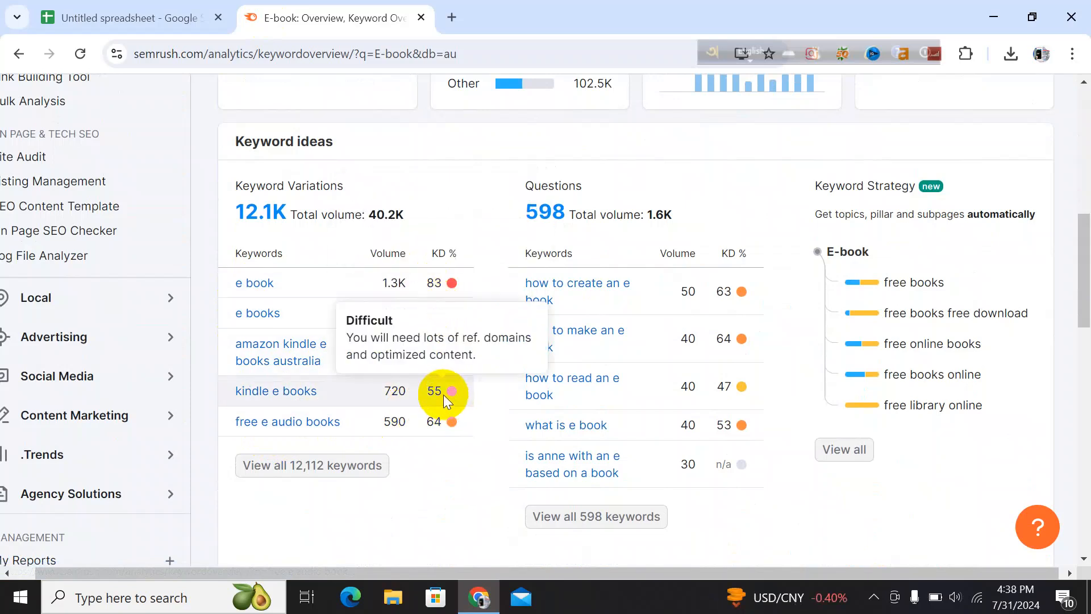
scroll(428, 357, up, 2)
scroll(429, 354, down, 1)
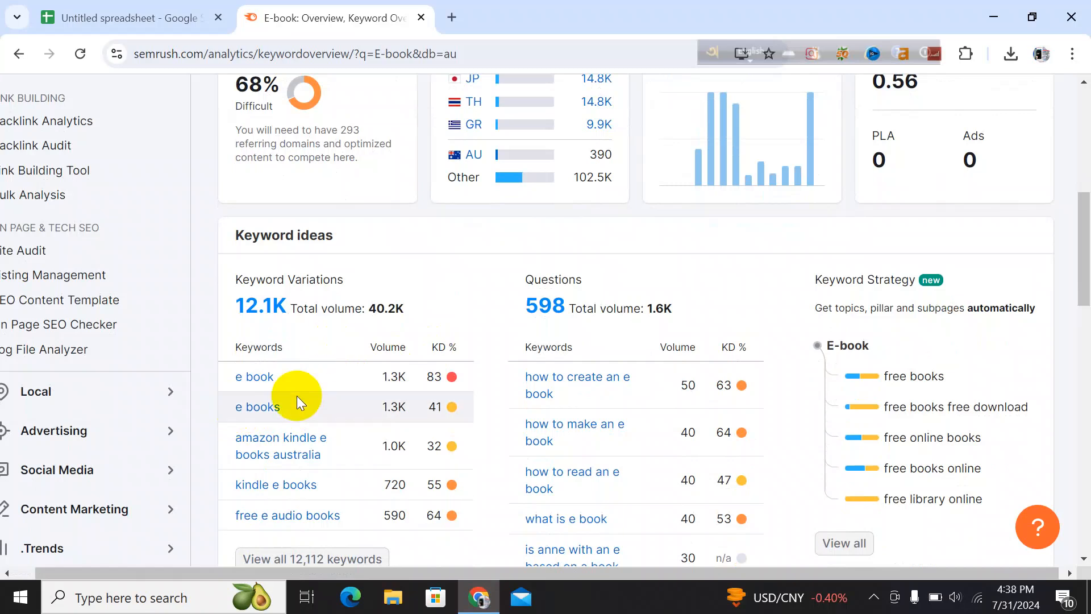
click(193, 12)
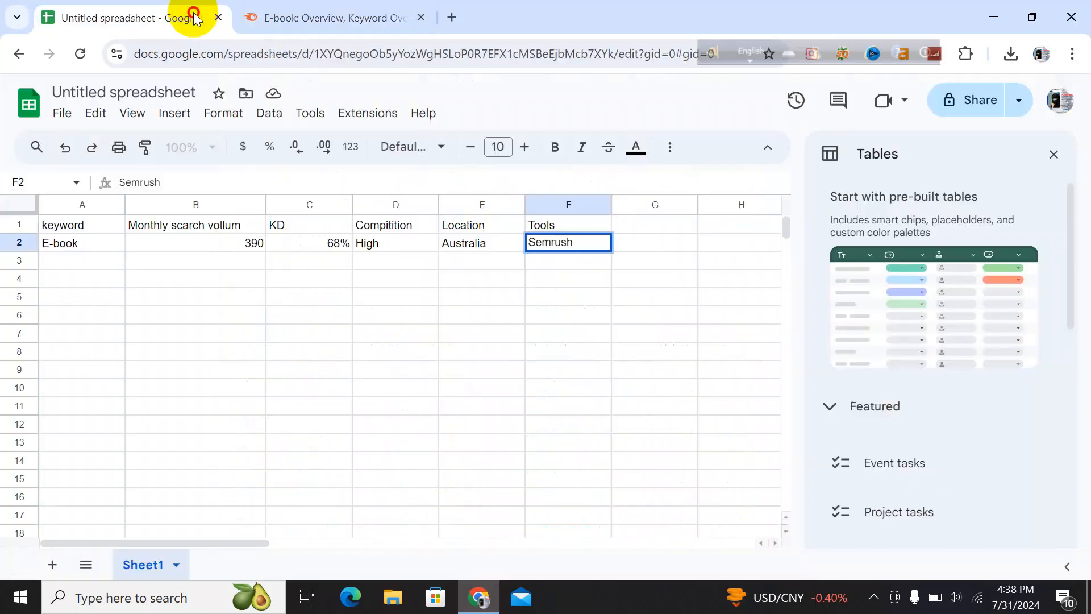
click(87, 264)
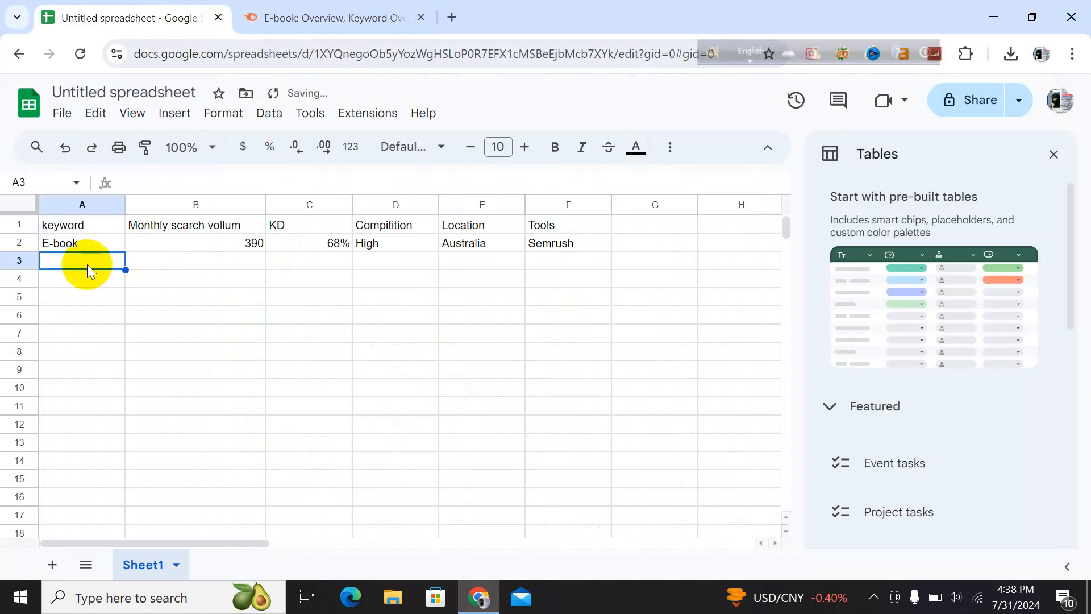
text(e)
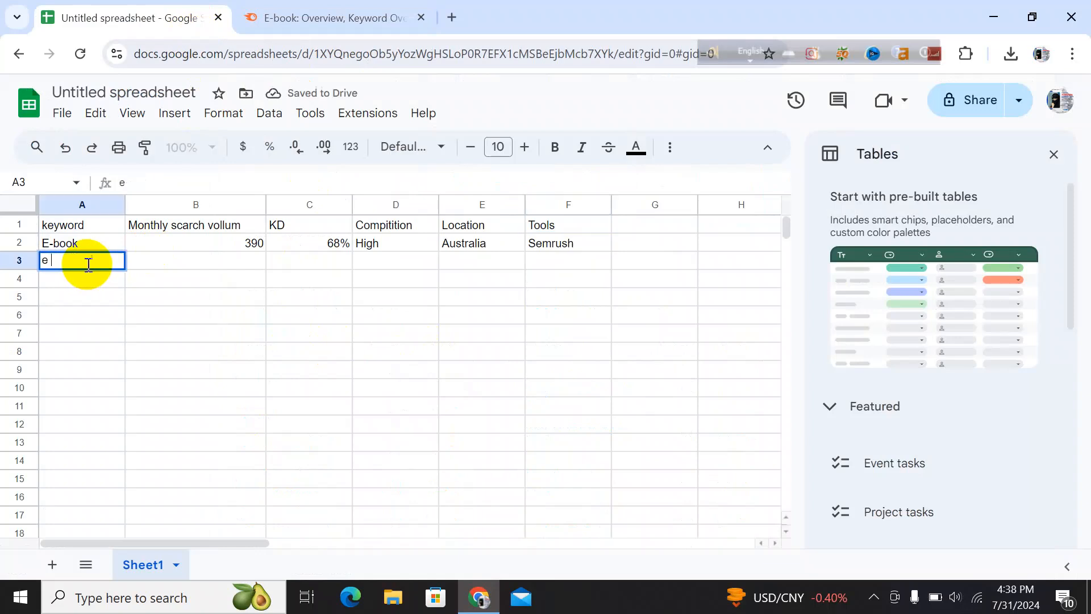
text( books)
click(177, 261)
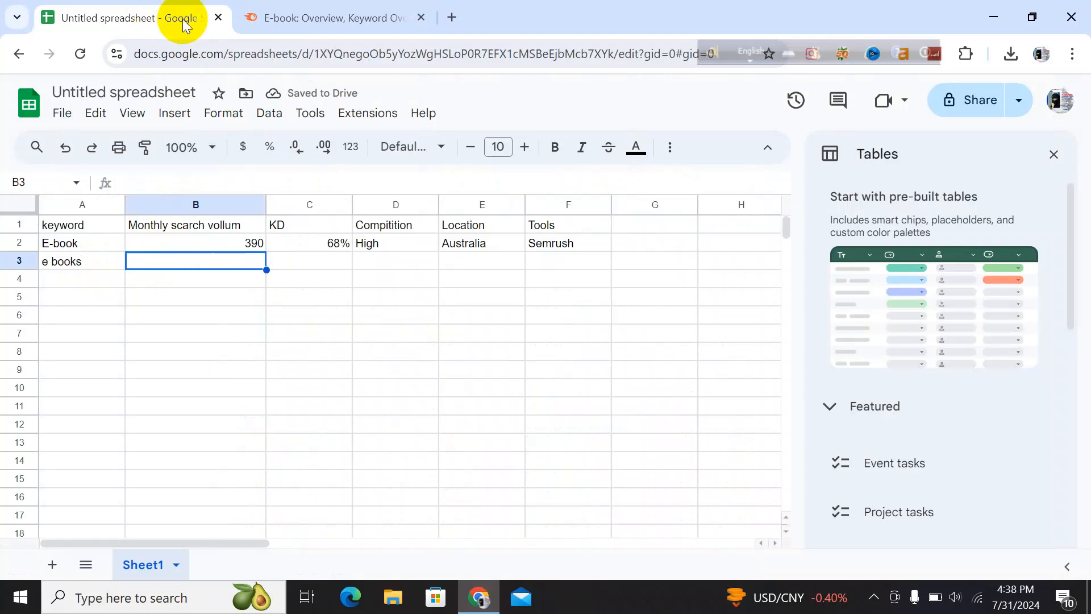
Enter 1.3K as the monthly search volume for e books in cell B3
click(271, 16)
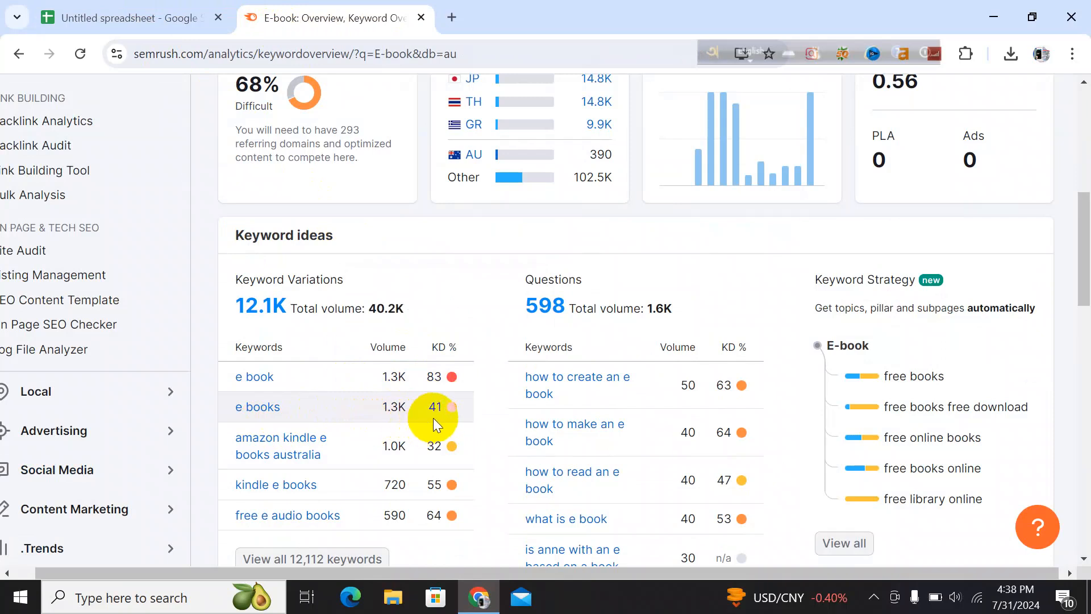
click(140, 18)
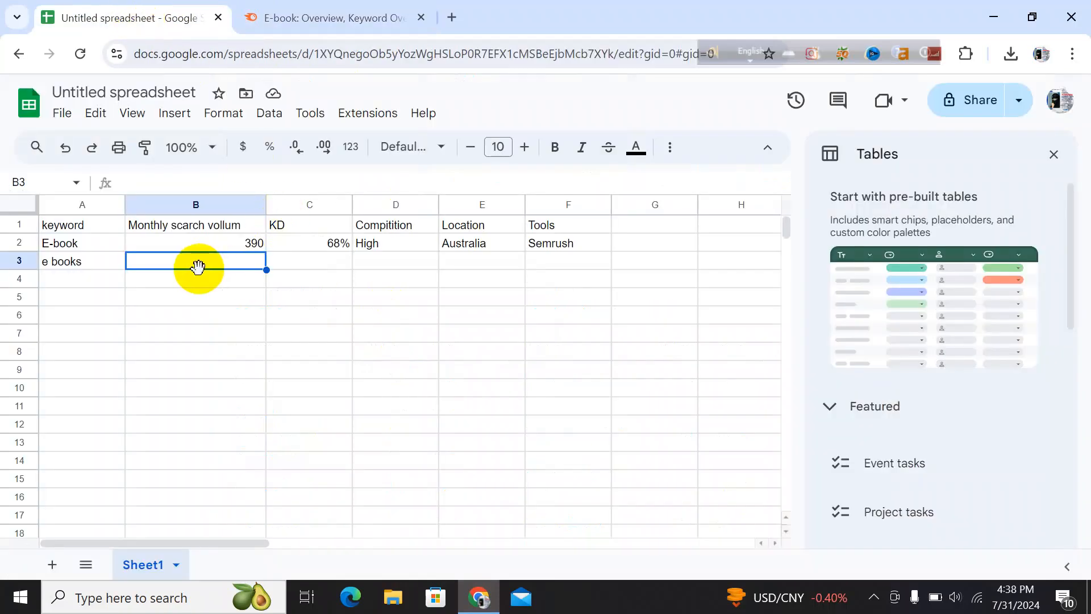
text(1.)
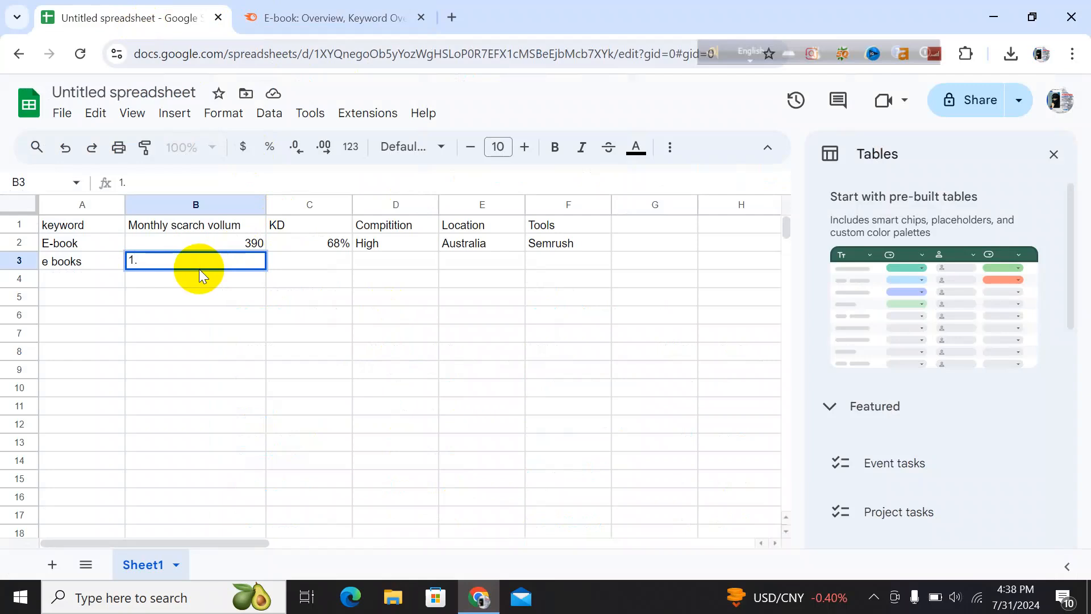
text(3K)
click(309, 266)
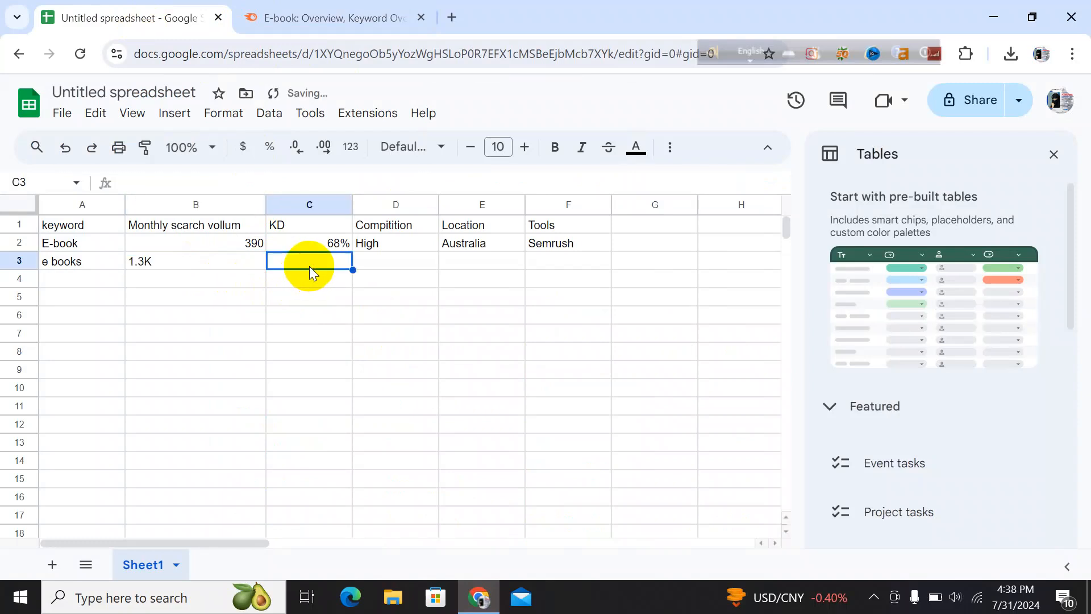
Enter 41% as the KD for e books in cell C3
text(41)
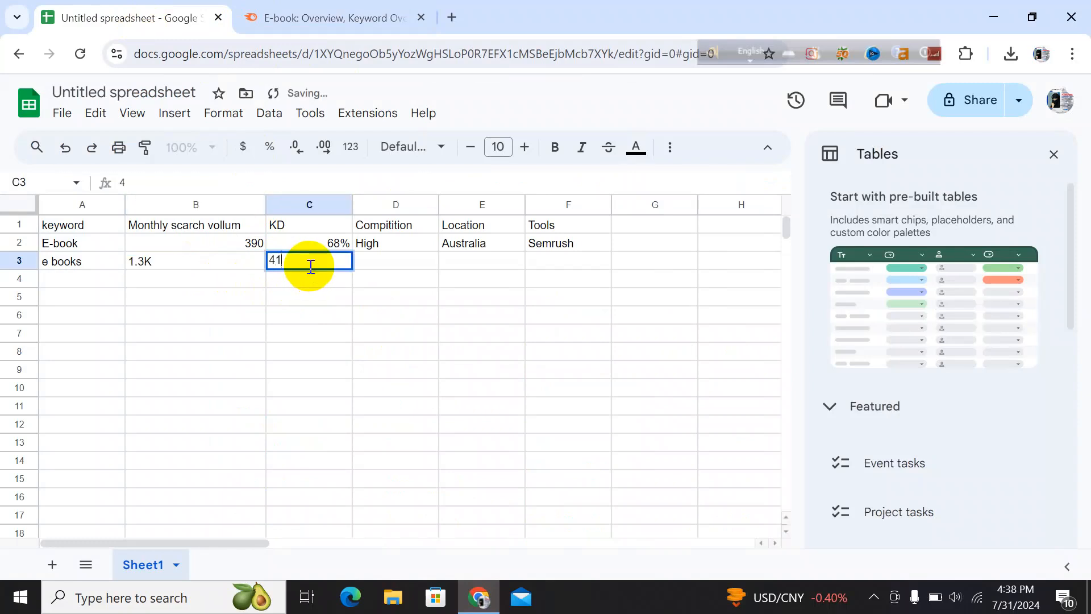
text(%)
click(363, 264)
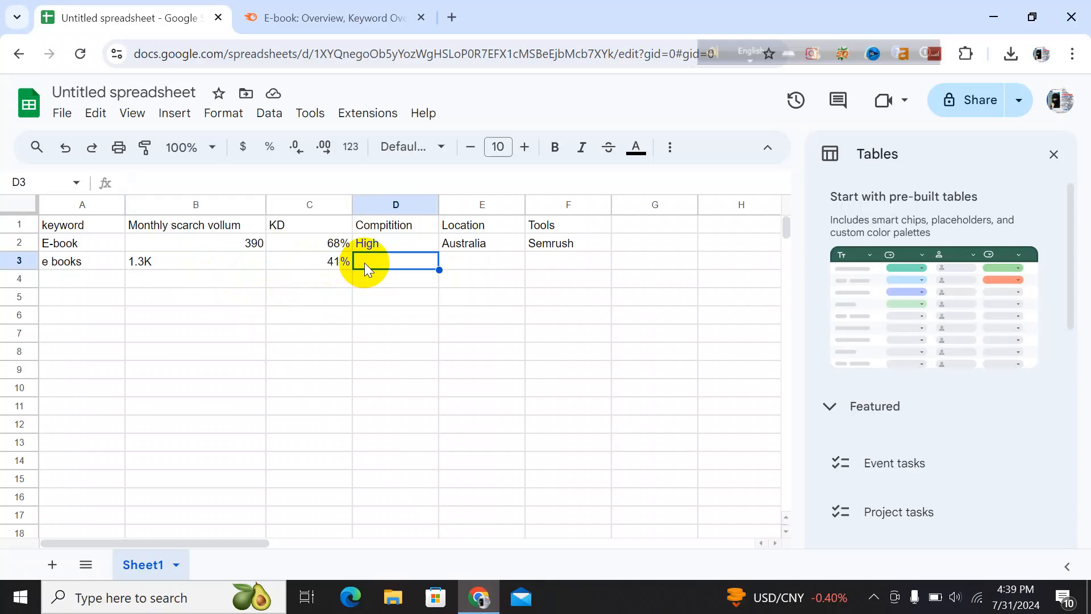
Enter Medium as the competition for e books in cell D3
text(M)
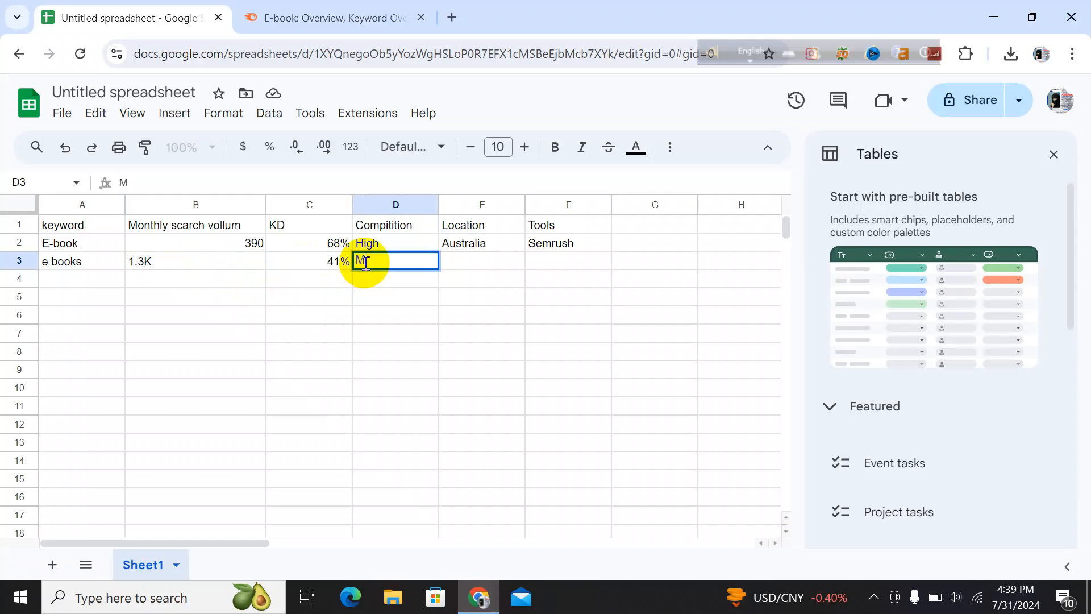
text(edium)
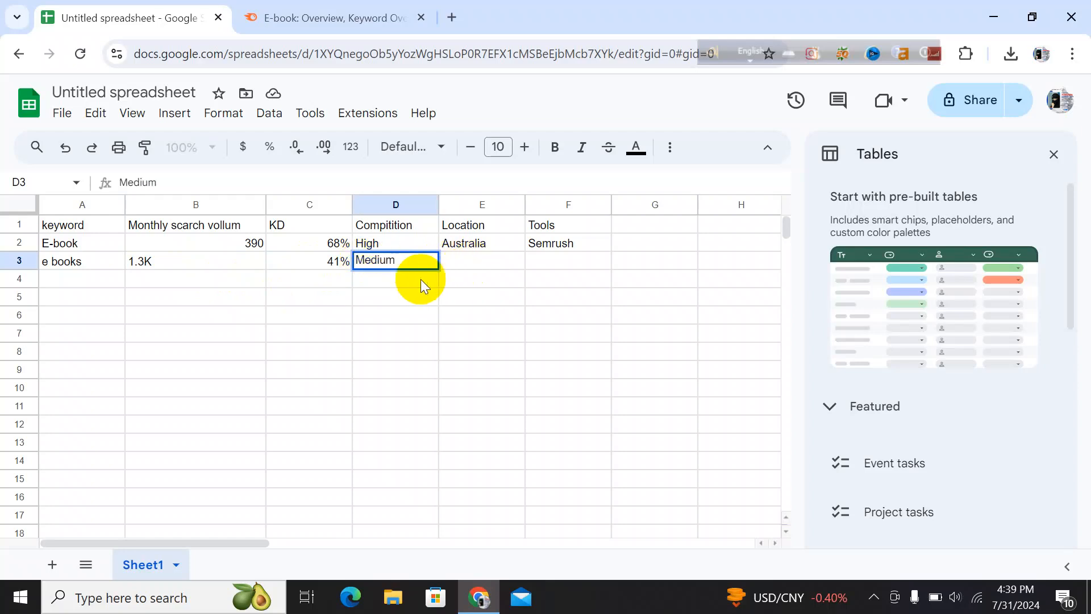
click(479, 261)
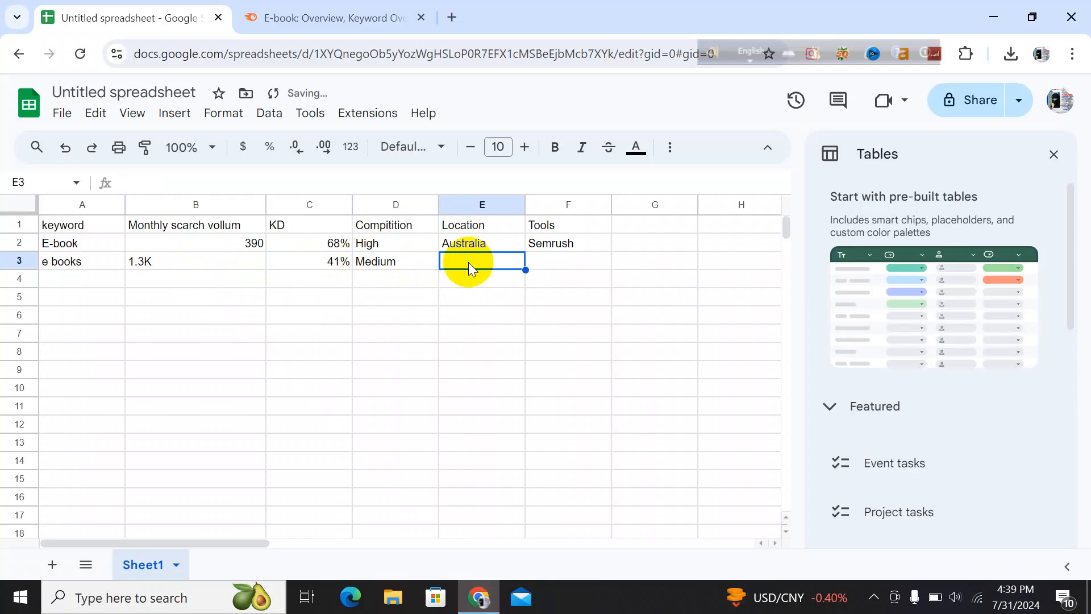
Enter australia as the location for e books in cell E3
text(a)
key(BackSpace)
text(australia)
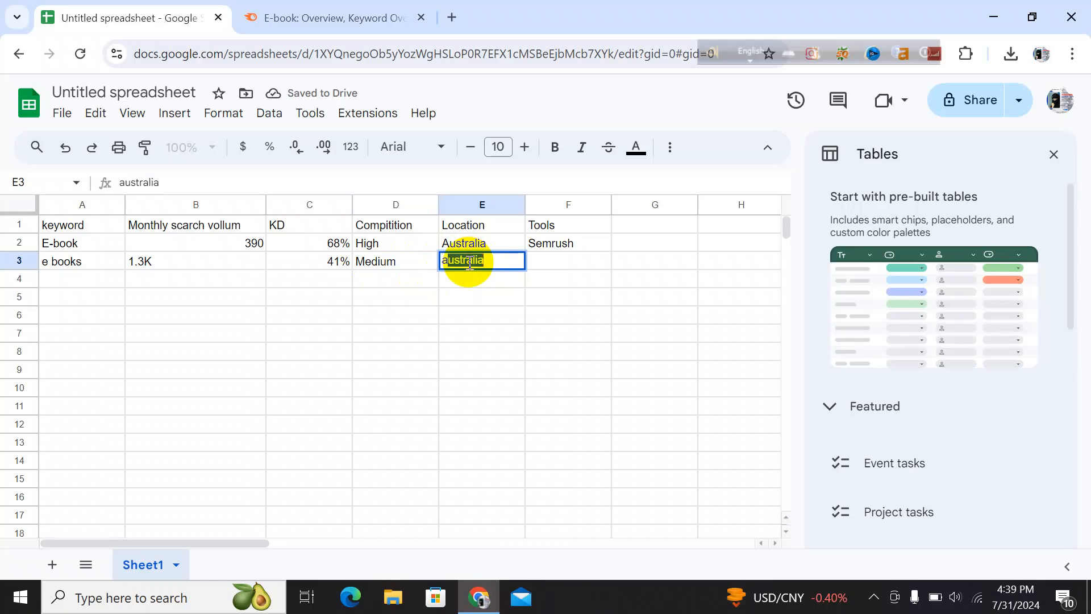
click(513, 264)
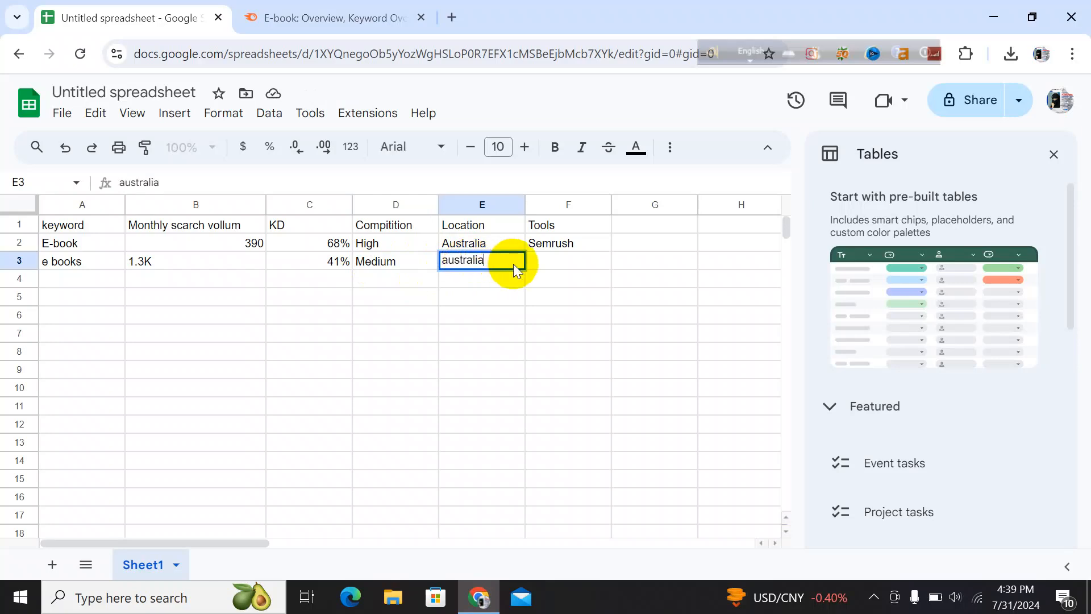
Enter Semrush as the tool for e books in cell F3
click(563, 261)
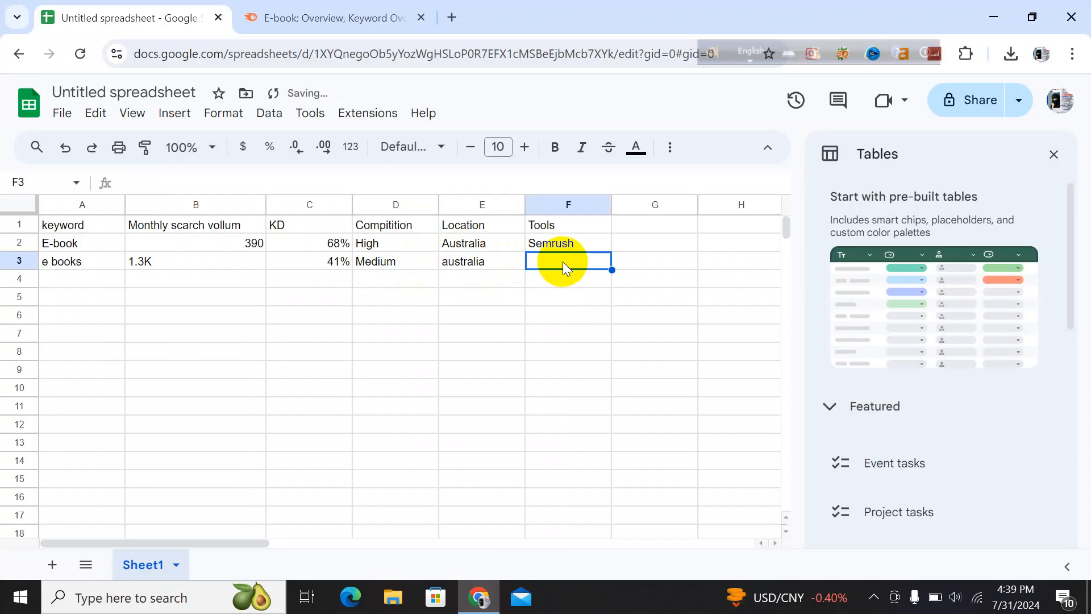
text(Se)
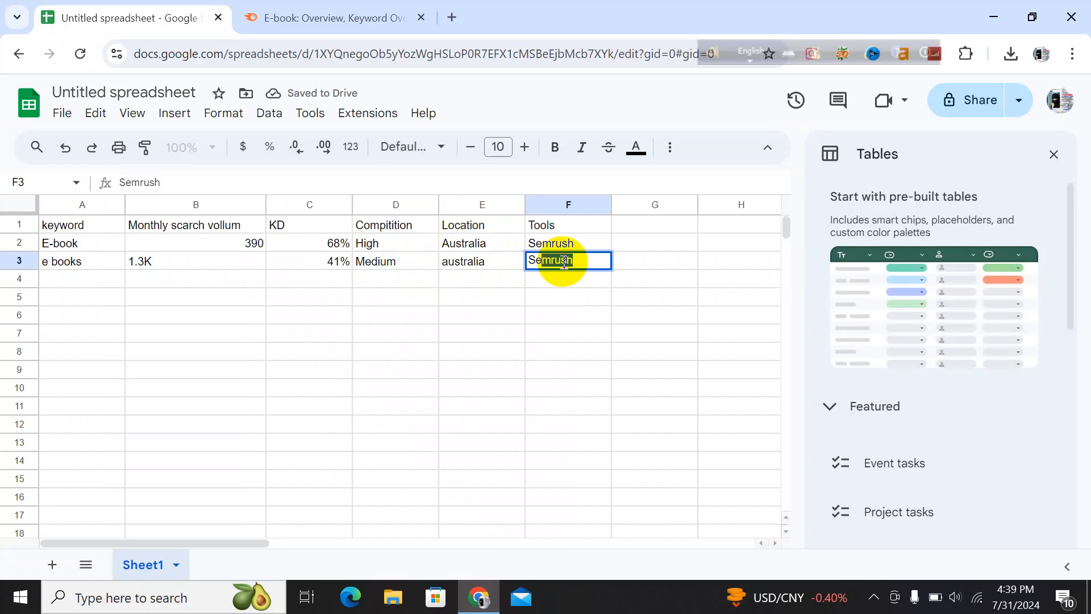
click(594, 261)
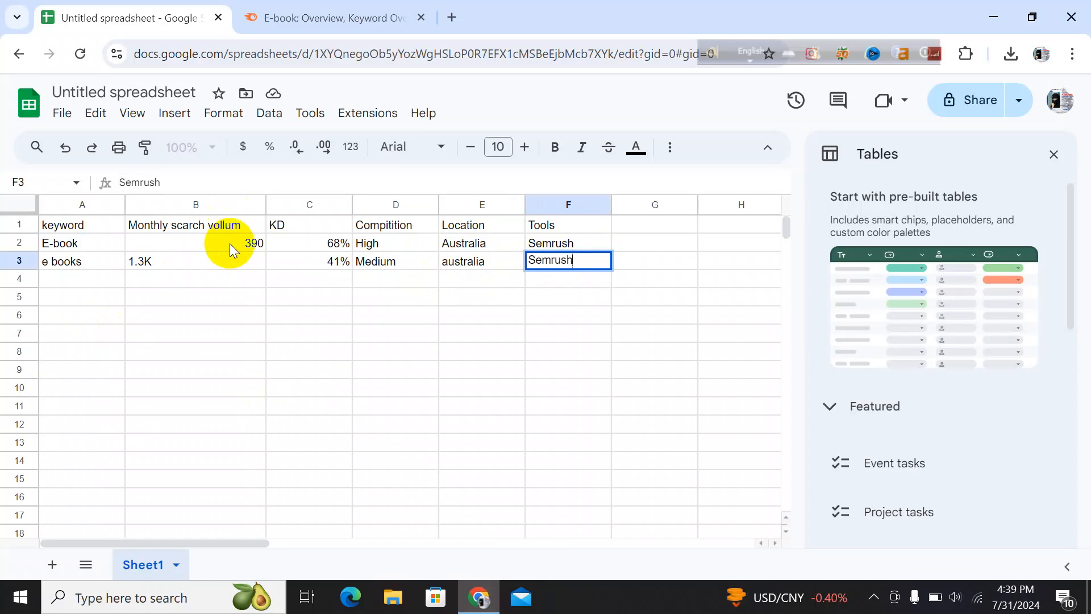
Increase the font size of the keyword header in A1 to 16
click(214, 205)
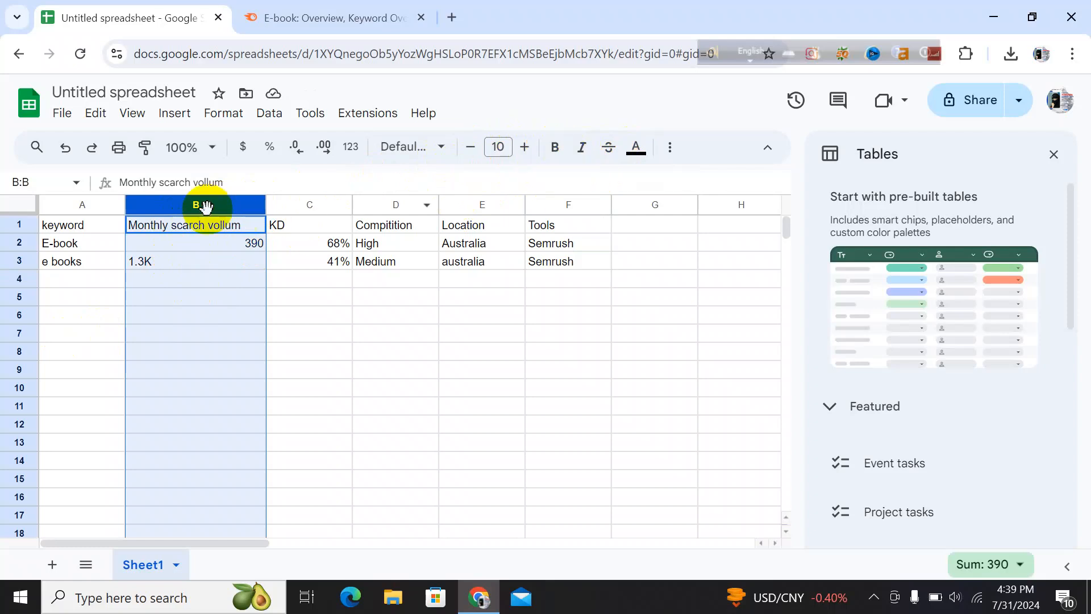
click(85, 228)
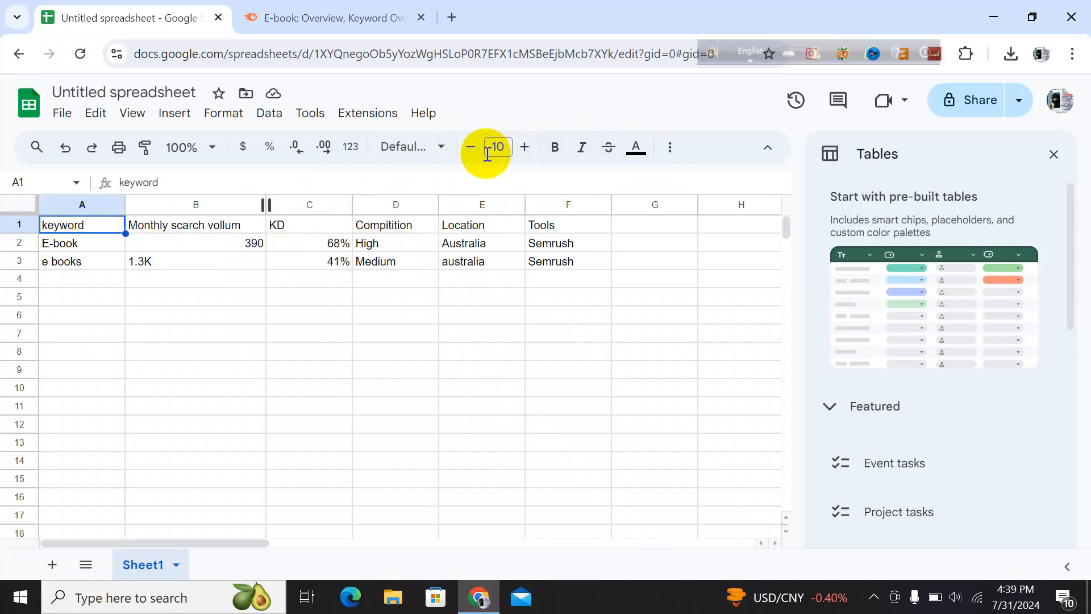
click(517, 153)
click(517, 153)
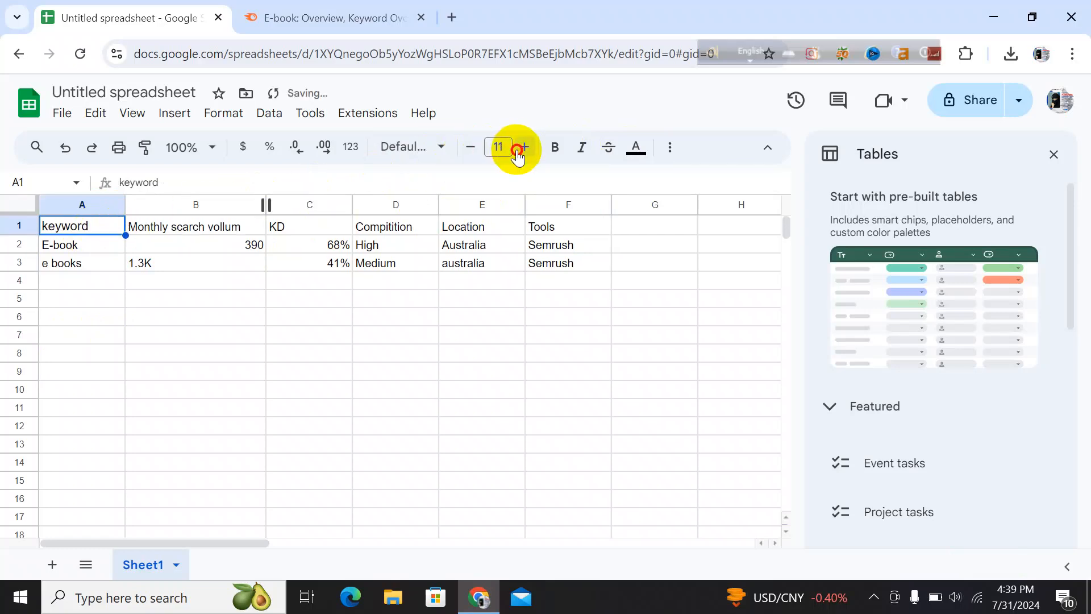
click(523, 149)
click(523, 149)
click(523, 148)
click(523, 149)
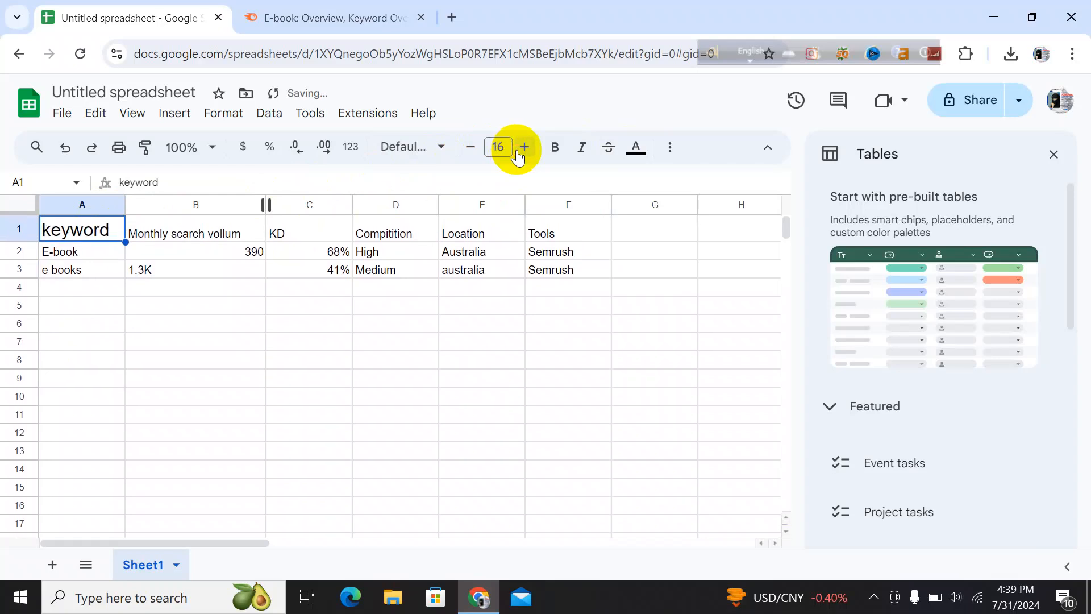
Set the Monthly scarch vollum header in B1 to font size 13 and widen column B to fit it
click(245, 224)
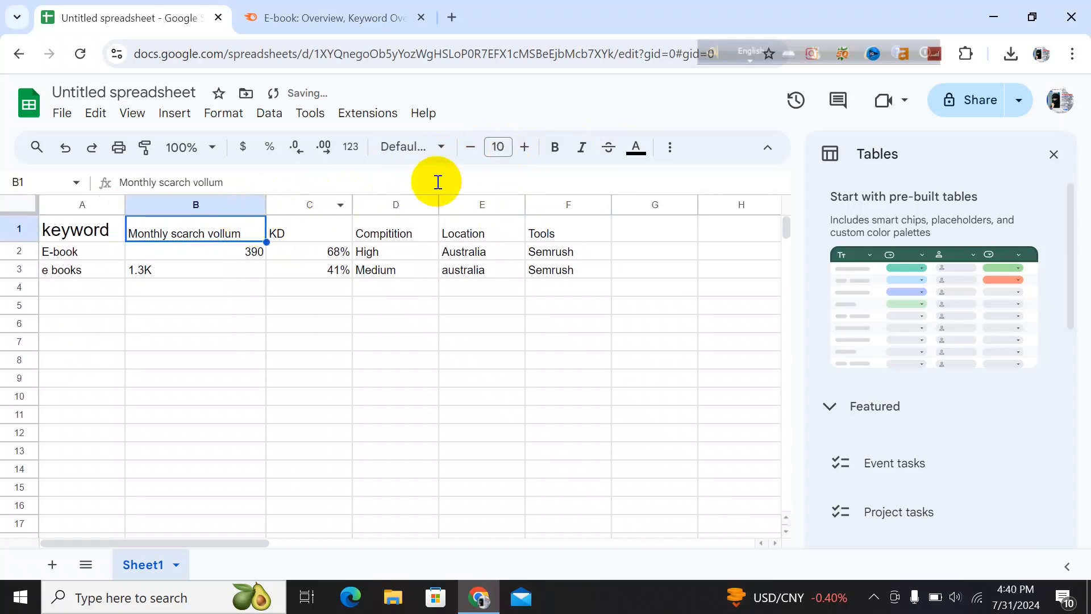
click(526, 149)
click(525, 149)
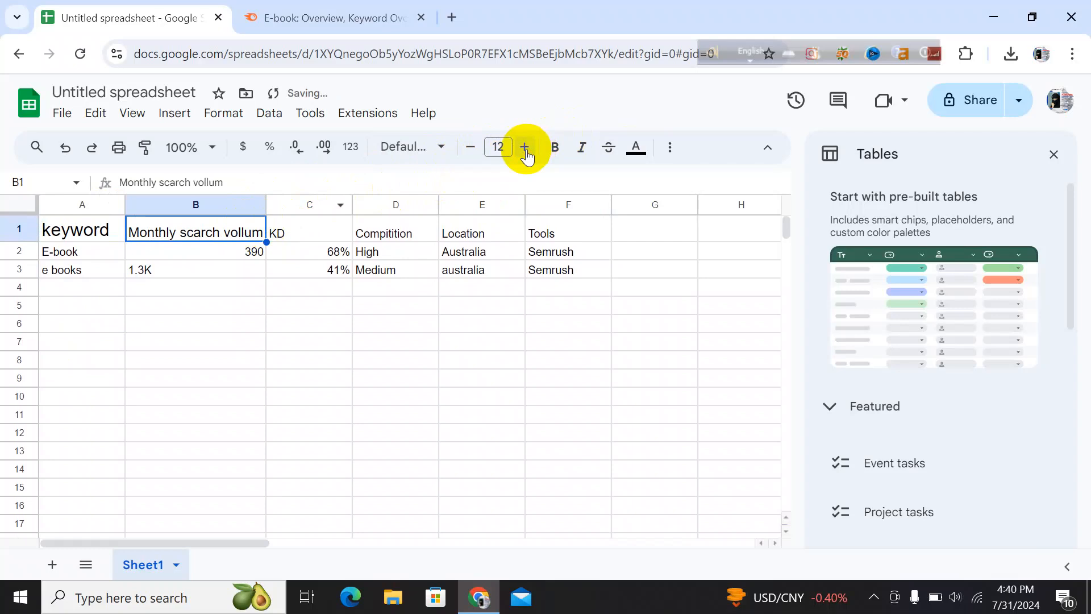
click(526, 149)
click(526, 149)
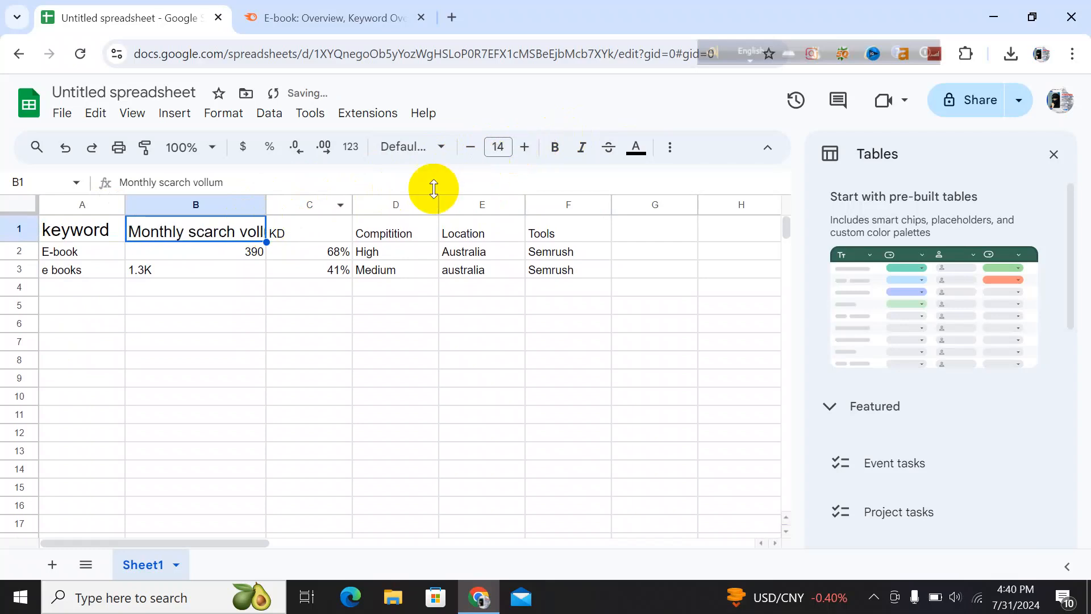
click(470, 147)
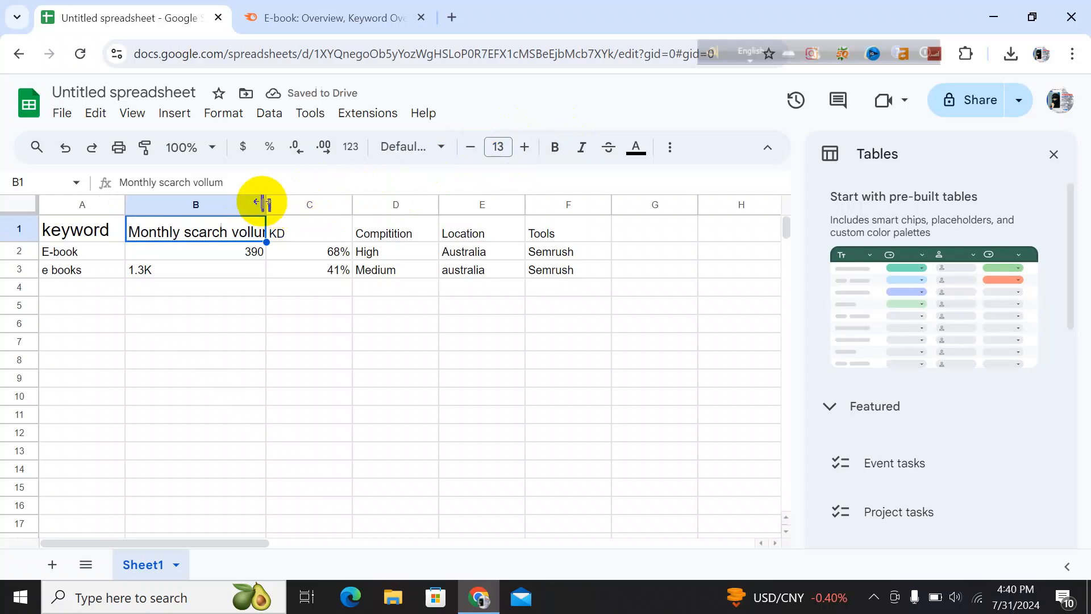
drag(262, 203, 291, 203)
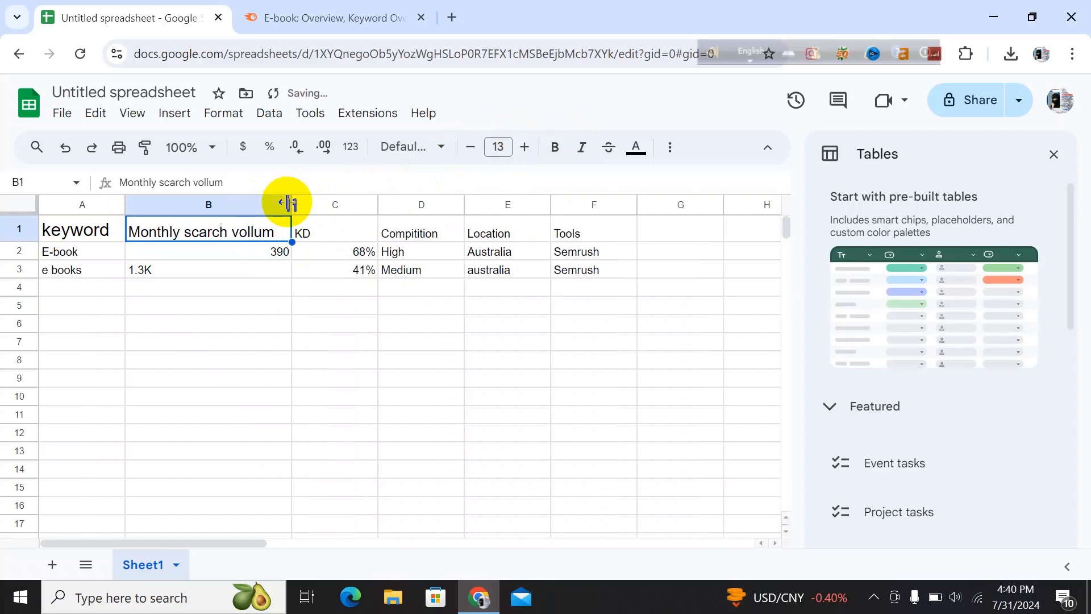
Set the KD header in C1 to font size 13
click(323, 226)
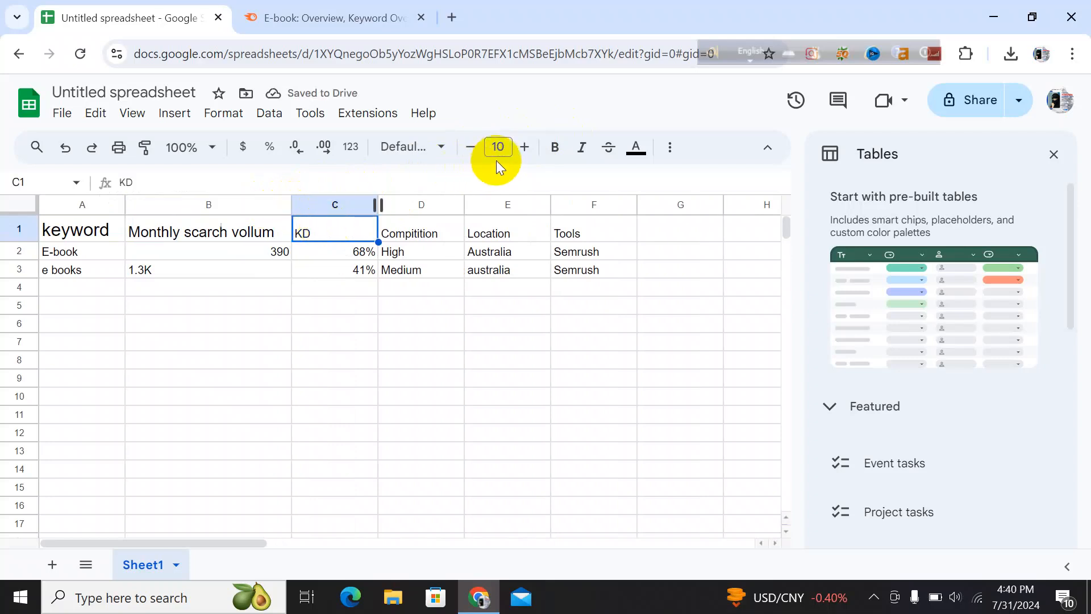
click(523, 149)
click(523, 149)
click(523, 149)
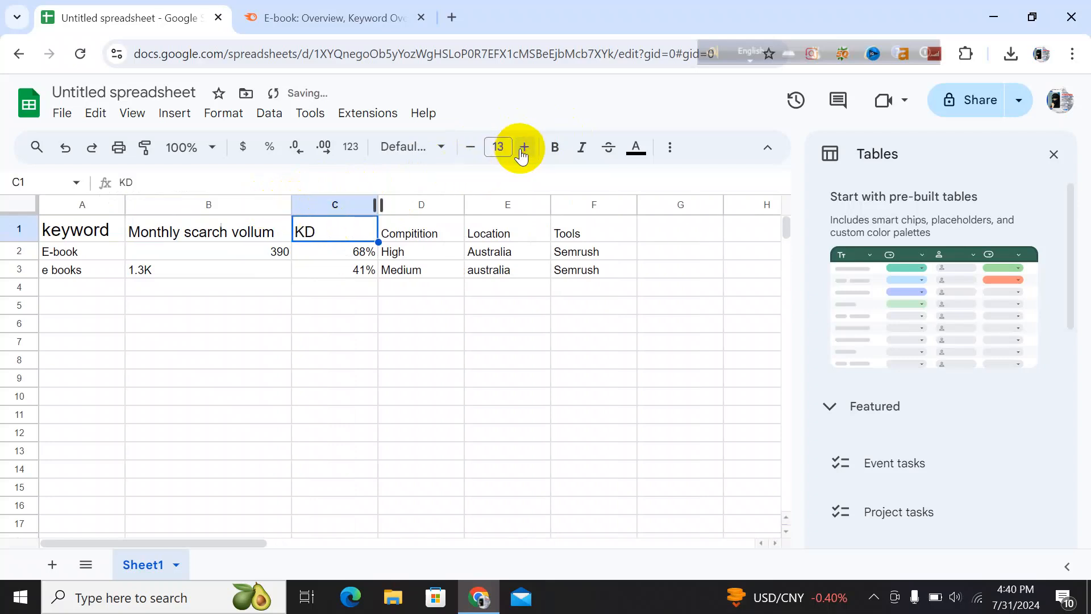
Reduce the keyword header in A1 to font size 13
click(86, 230)
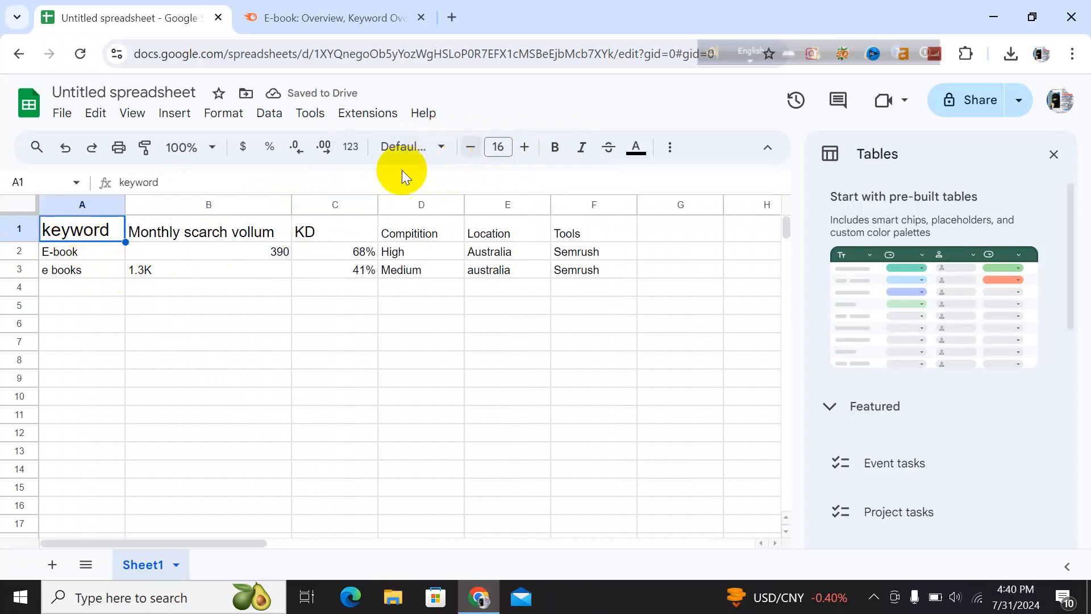
click(196, 241)
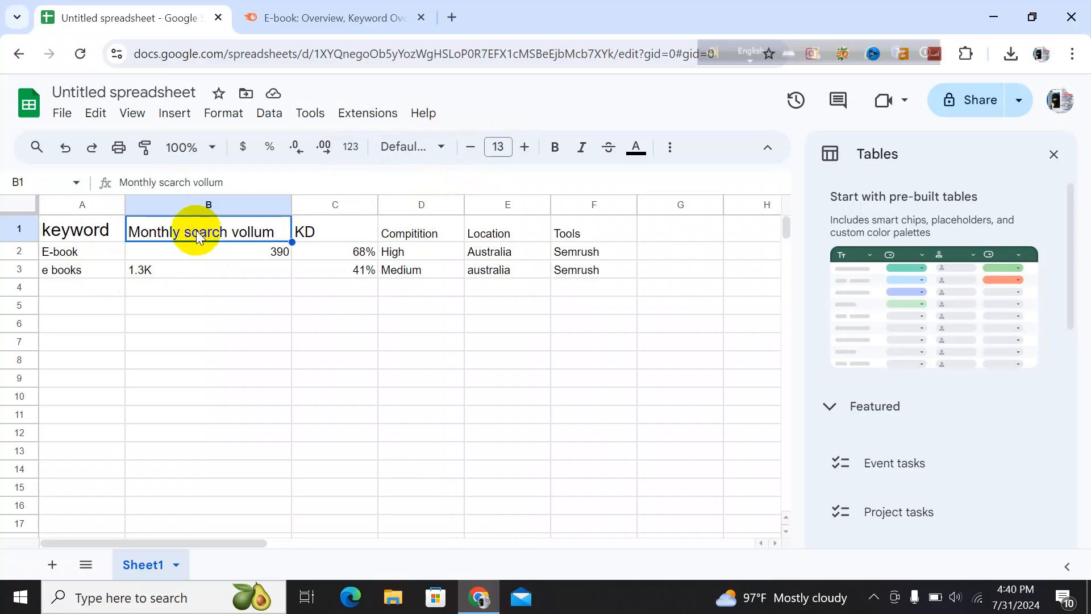
click(74, 235)
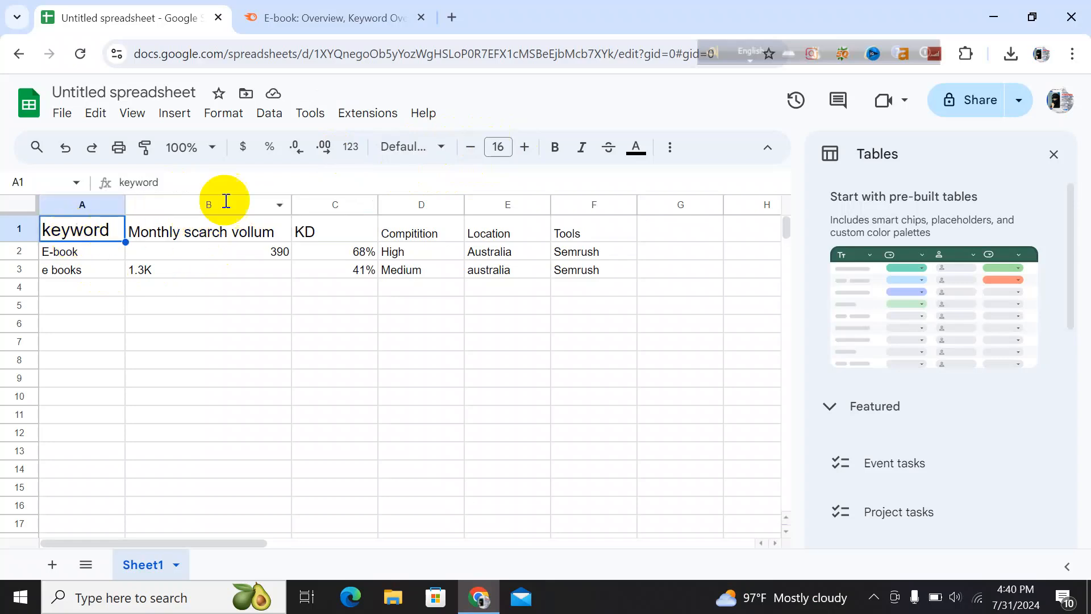
click(471, 148)
click(471, 147)
click(471, 147)
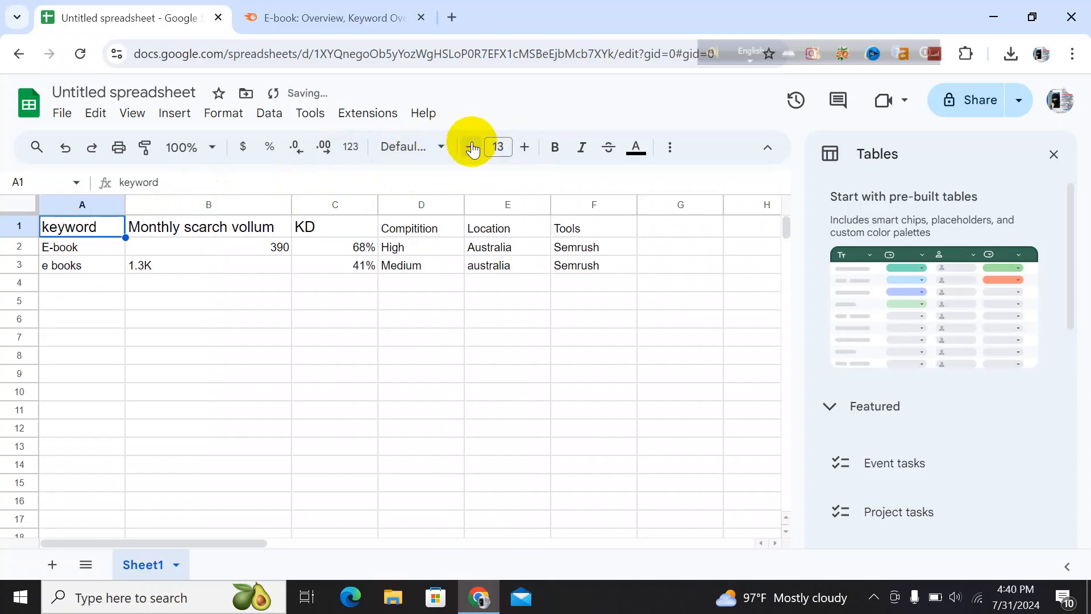
Set the Compitition header in D1 to font size 13
click(339, 226)
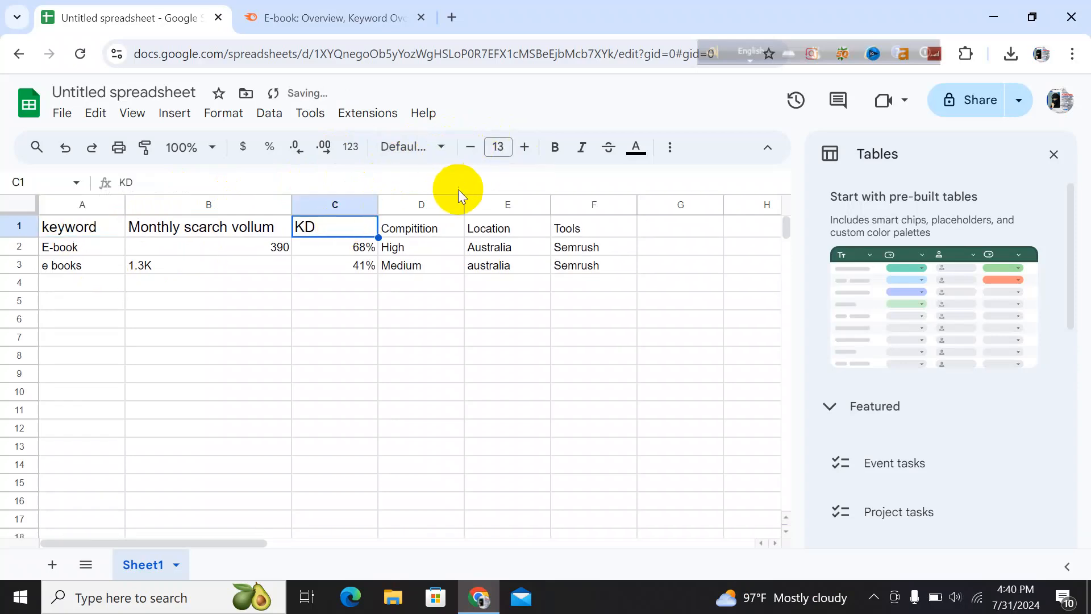
click(407, 233)
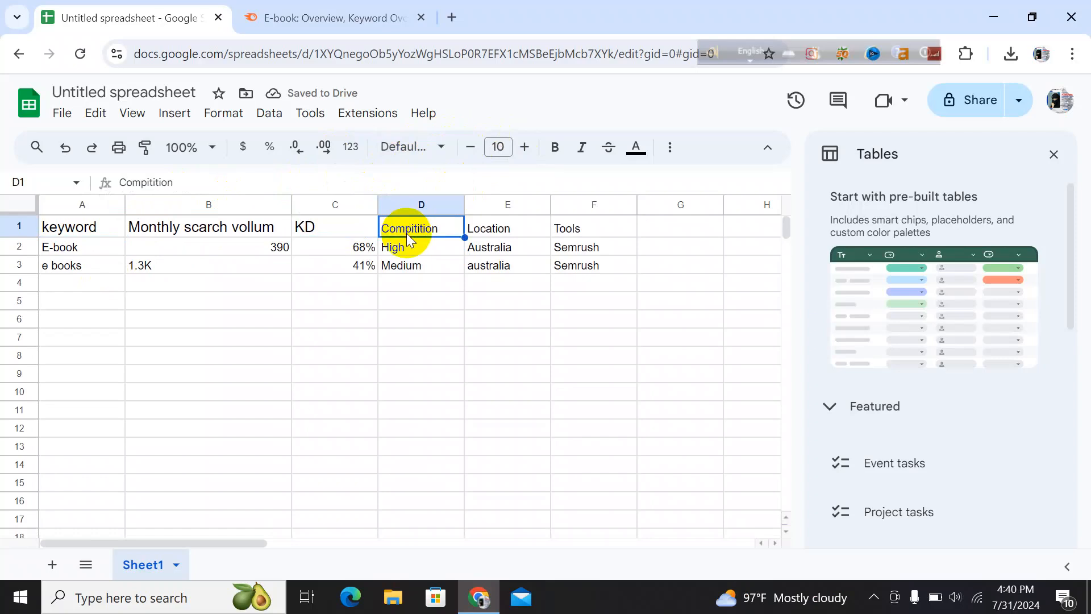
click(529, 149)
click(526, 149)
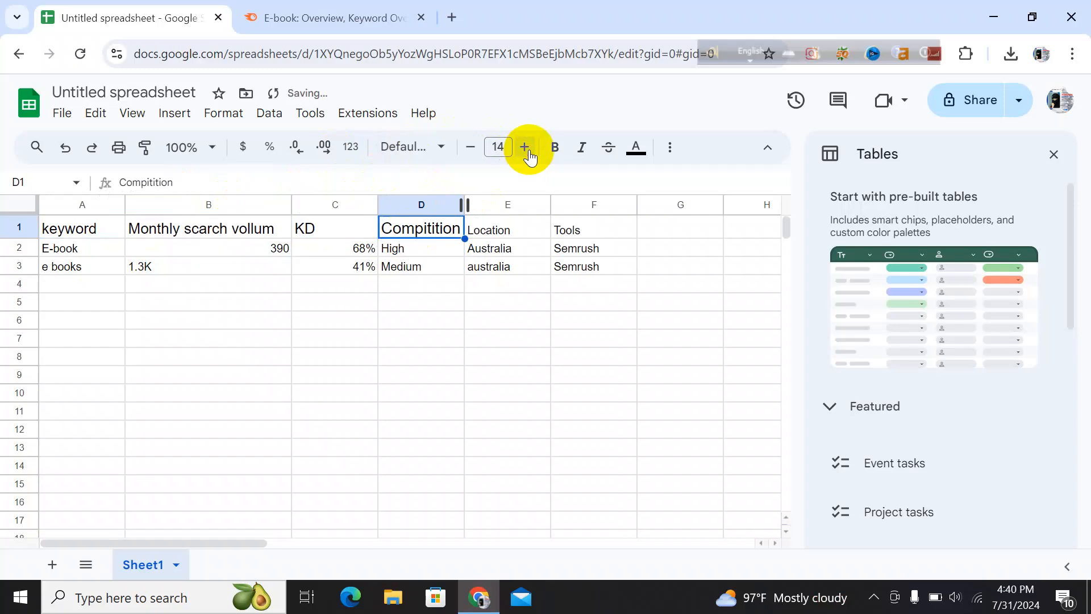
click(471, 147)
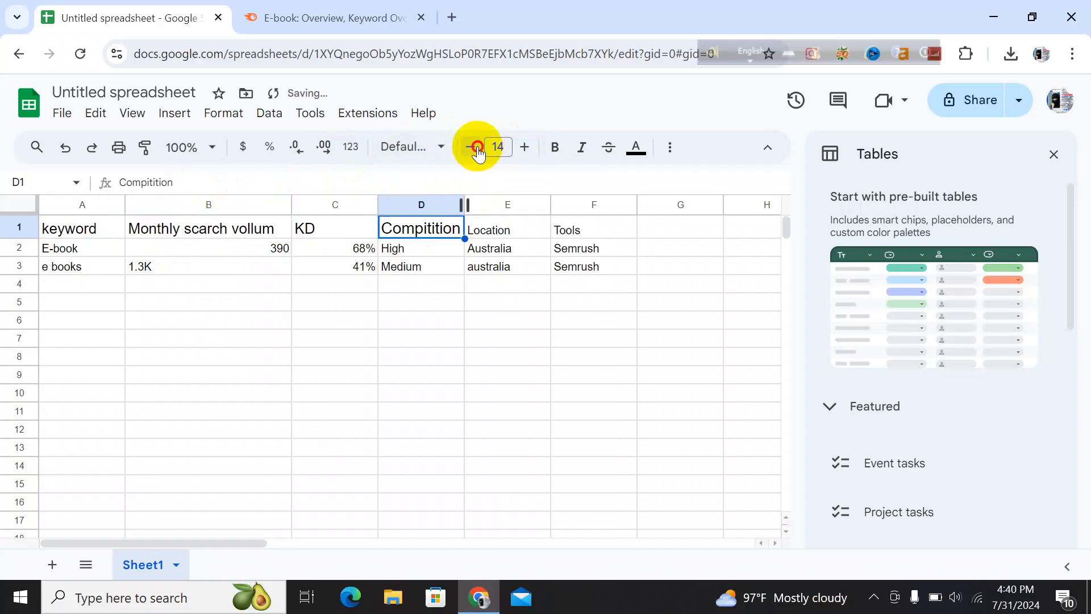
Set the Location header in E1 to font size 13
click(509, 229)
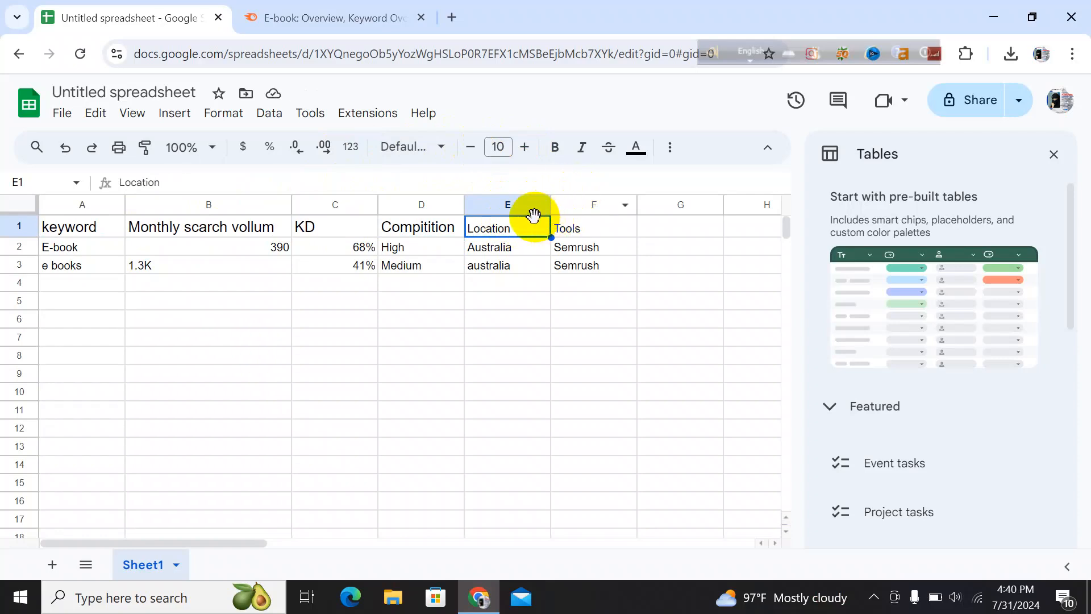
click(535, 148)
click(533, 149)
click(533, 148)
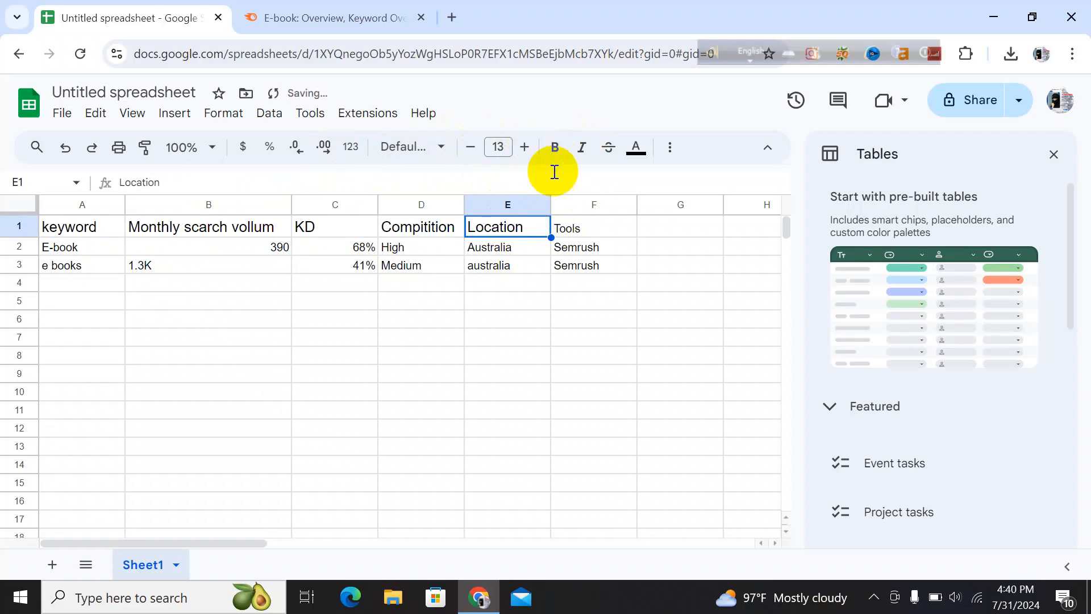
Set the Tools header in F1 to font size 13
click(599, 228)
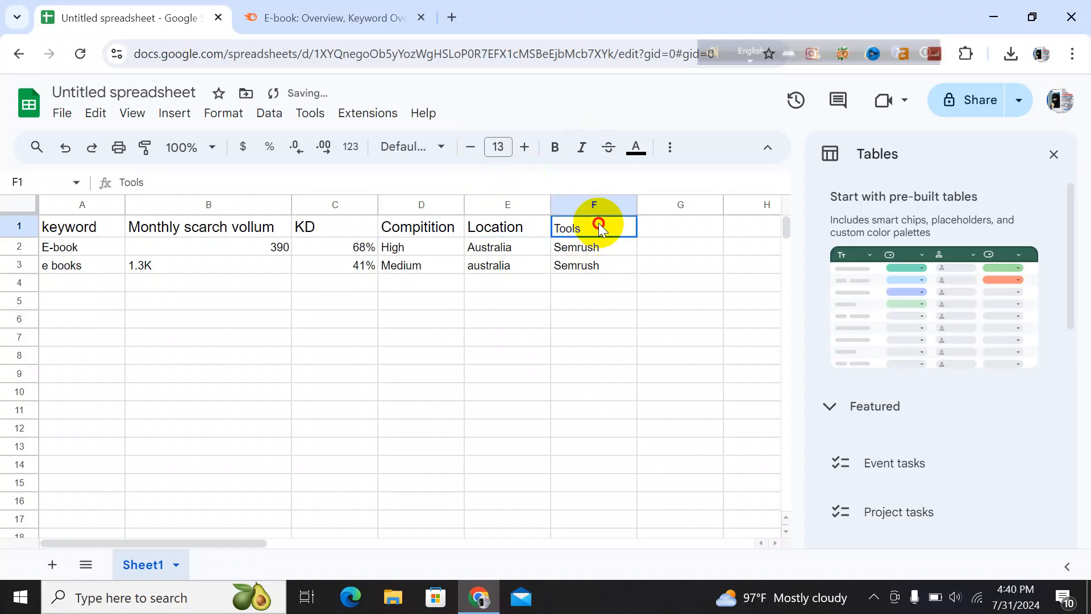
click(526, 148)
click(526, 149)
click(526, 149)
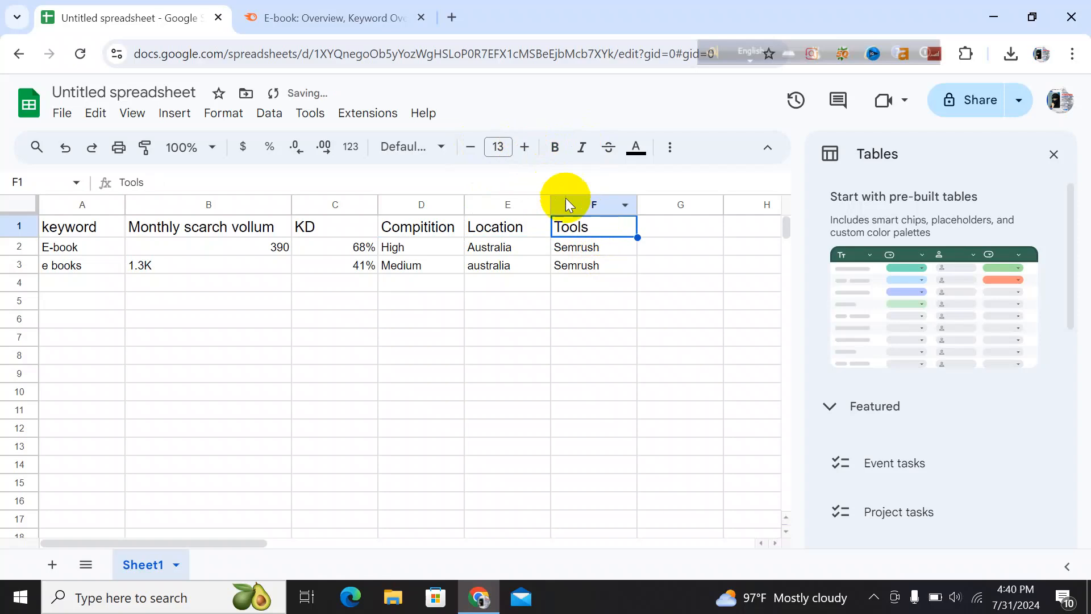
Make the keyword, Monthly scarch vollum and KD headers in A1 to C1 bold
click(95, 228)
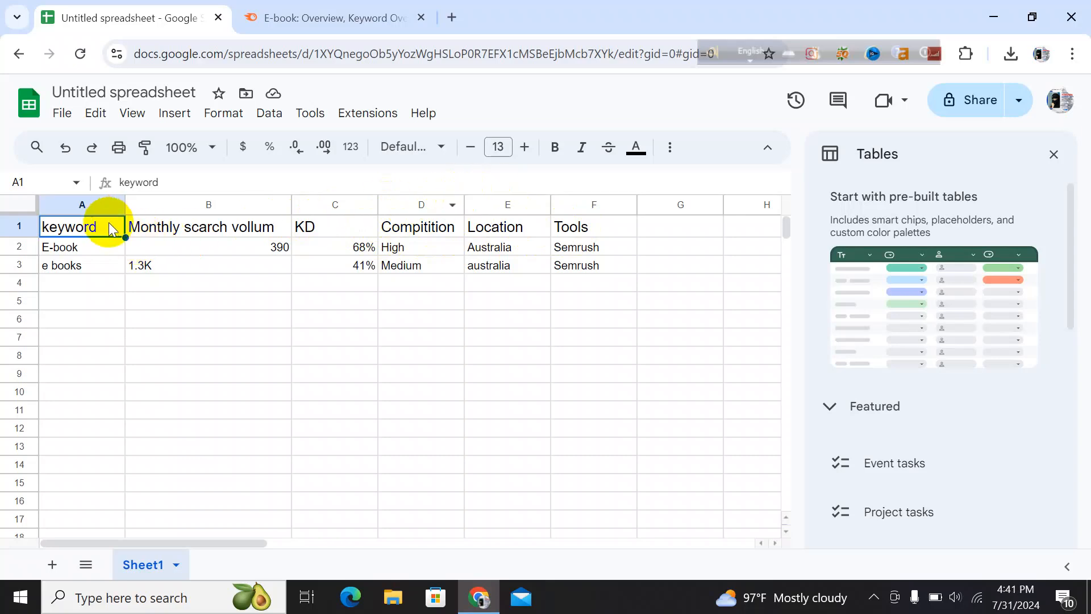
click(556, 149)
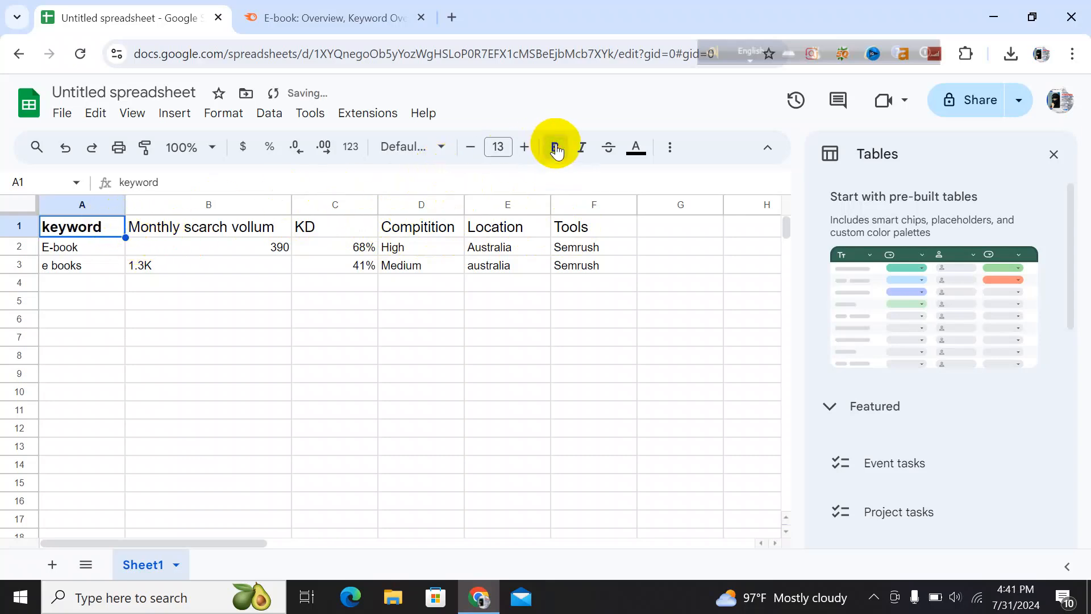
click(274, 233)
click(556, 148)
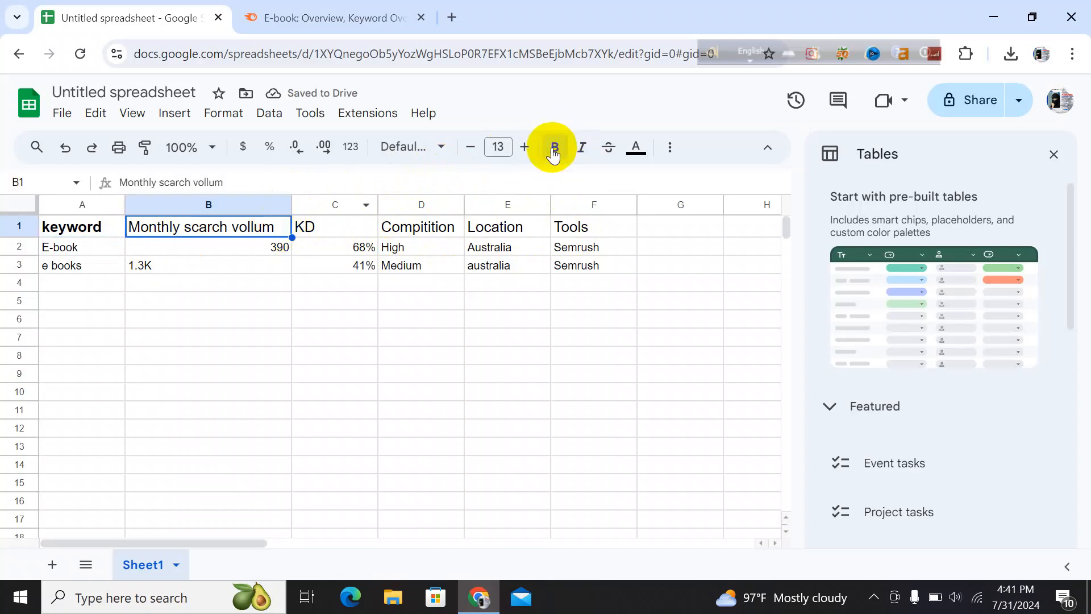
click(346, 232)
click(555, 148)
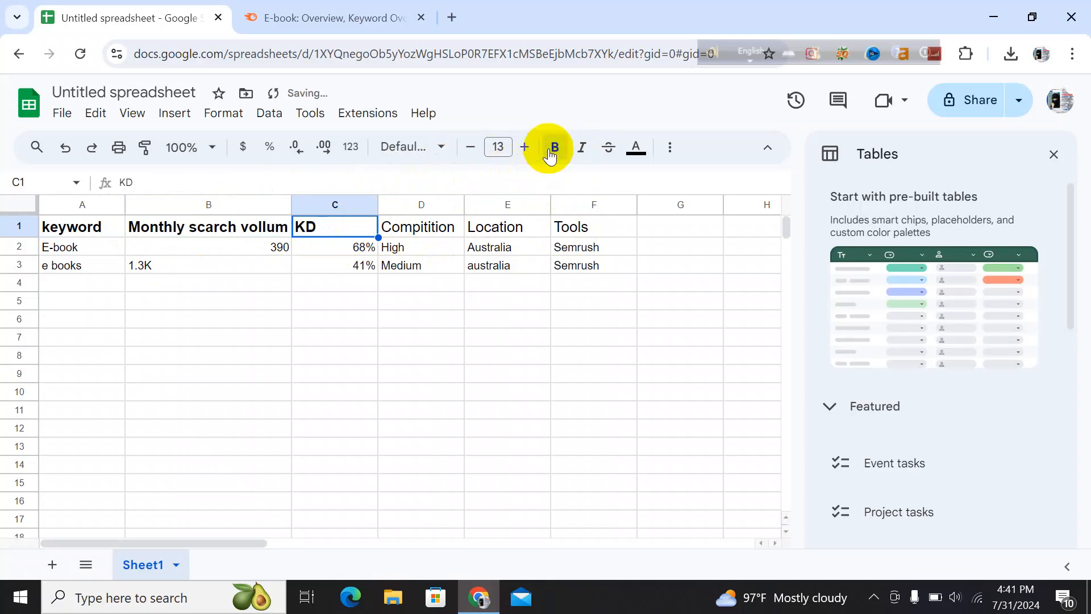
Make the Compitition, Location and Tools headers in D1 to F1 bold
click(443, 230)
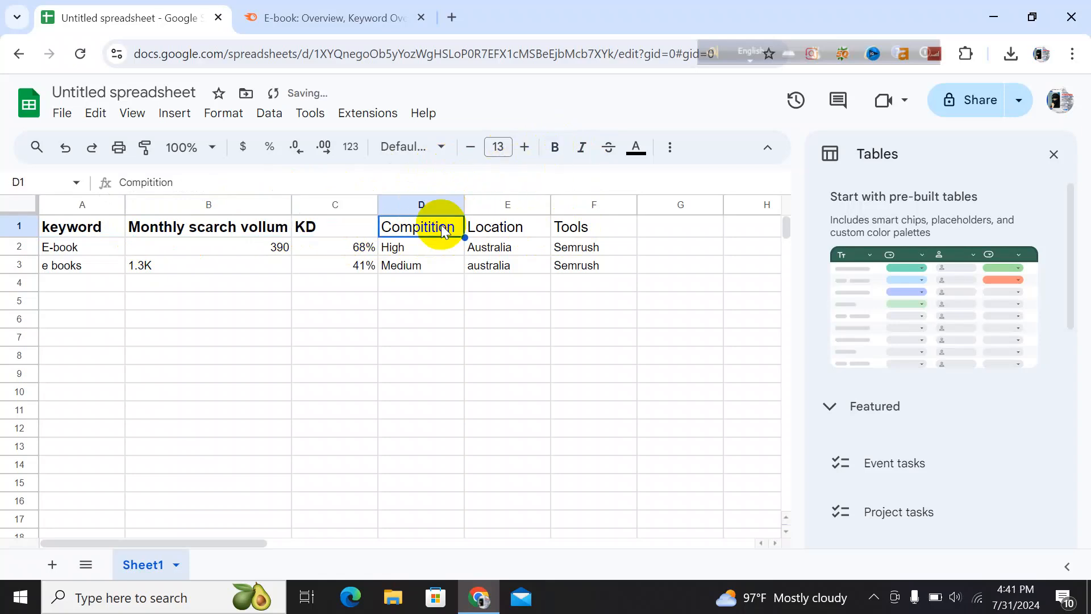
click(555, 149)
click(502, 225)
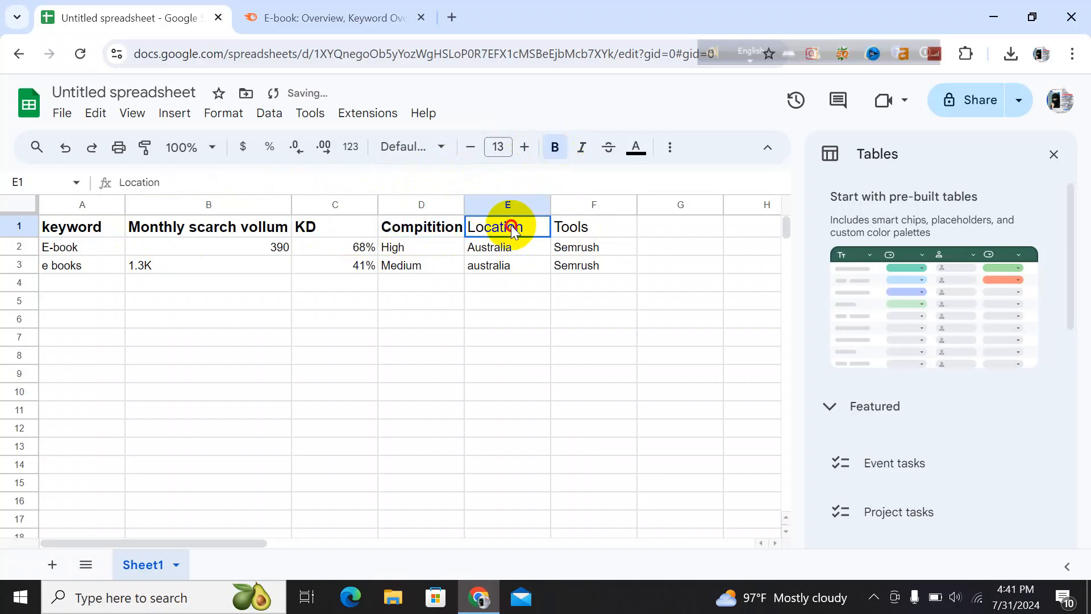
click(555, 151)
click(572, 226)
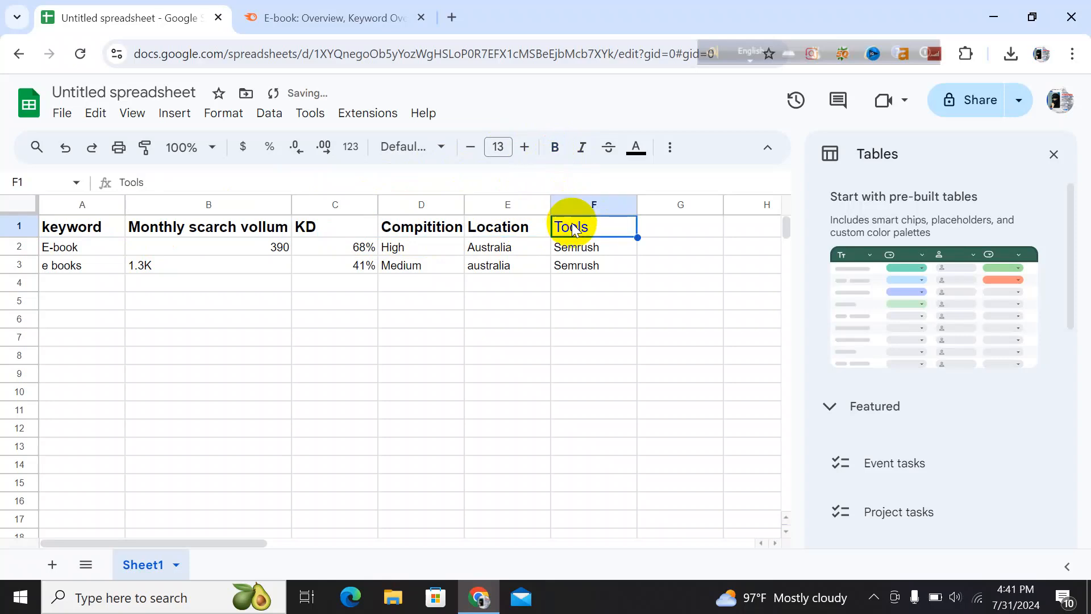
click(555, 150)
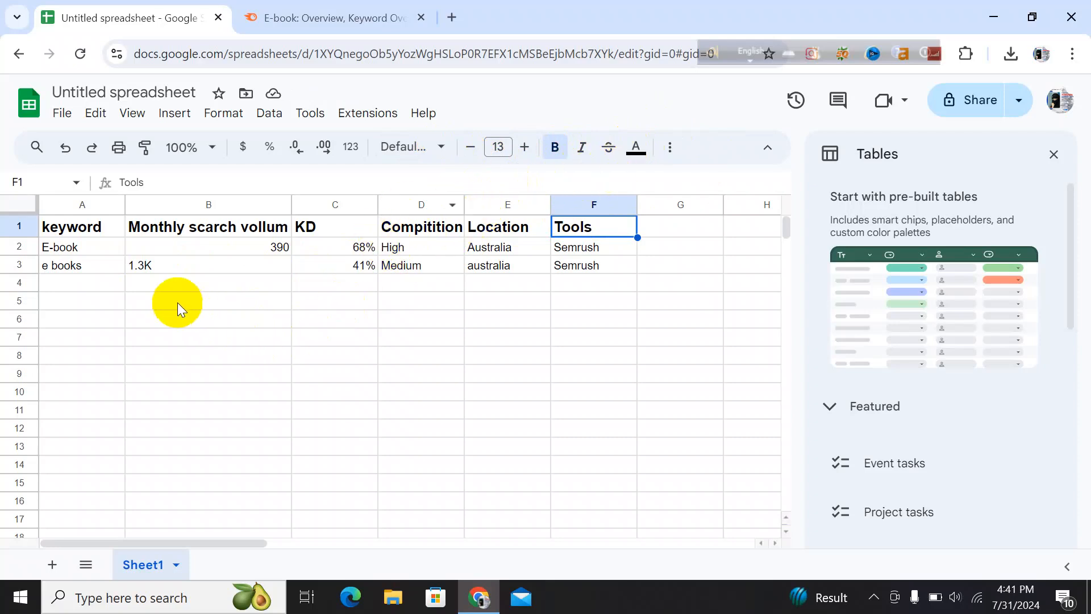
Browse the Semrush keyword ideas and the full list of E-book question keywords in the Keyword Magic Tool
click(99, 283)
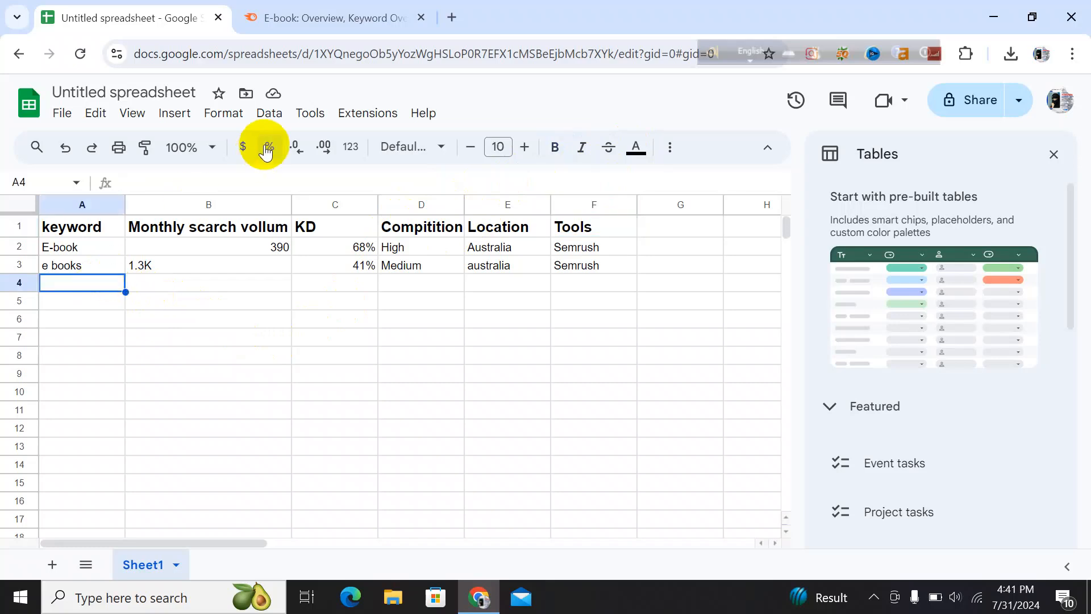
click(328, 24)
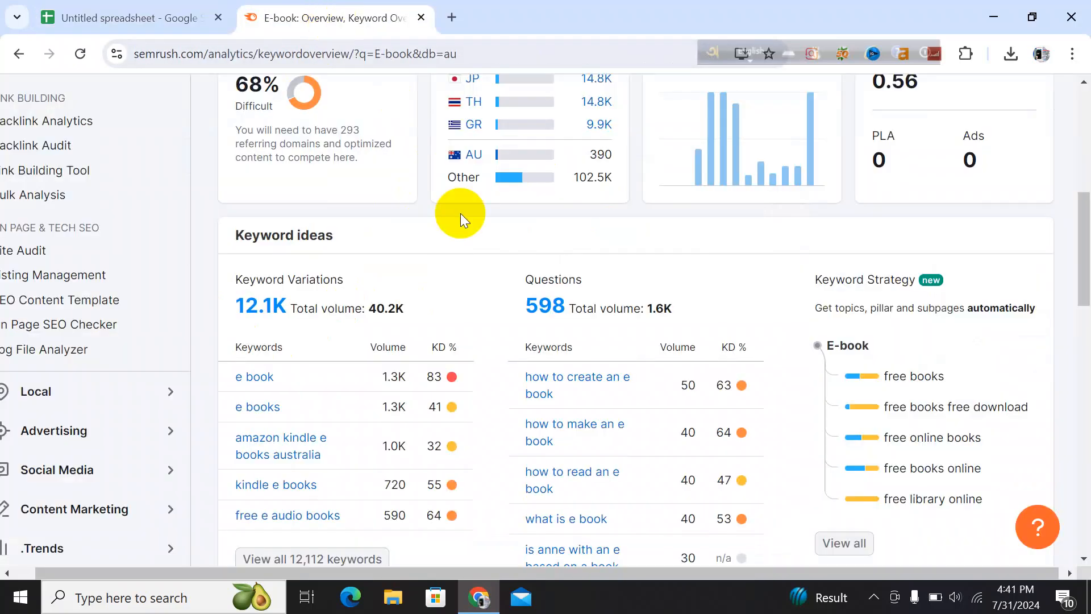
scroll(293, 455, down, 2)
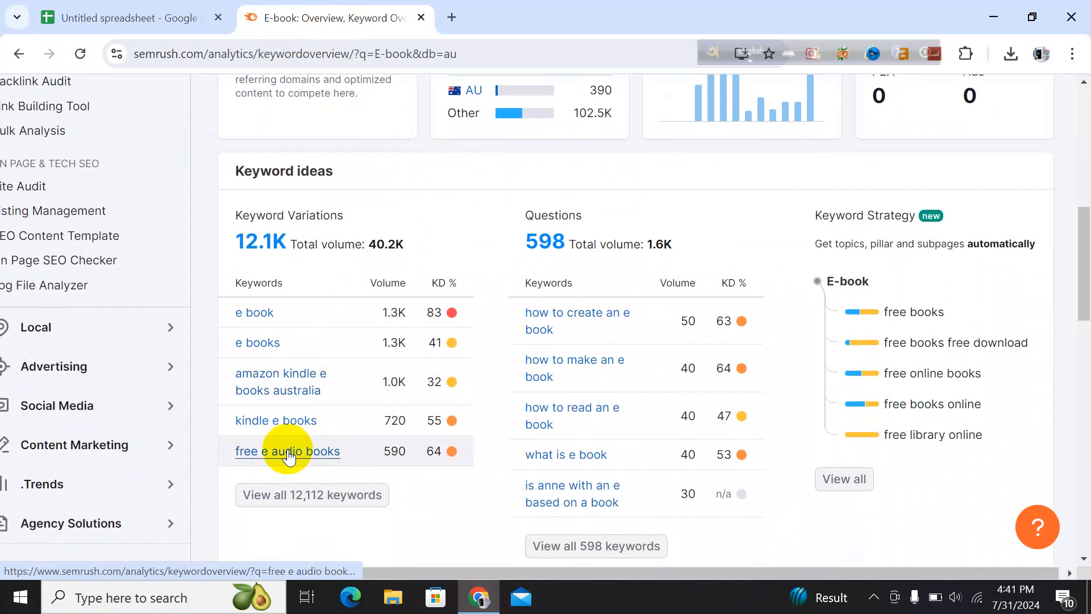
scroll(289, 454, down, 2)
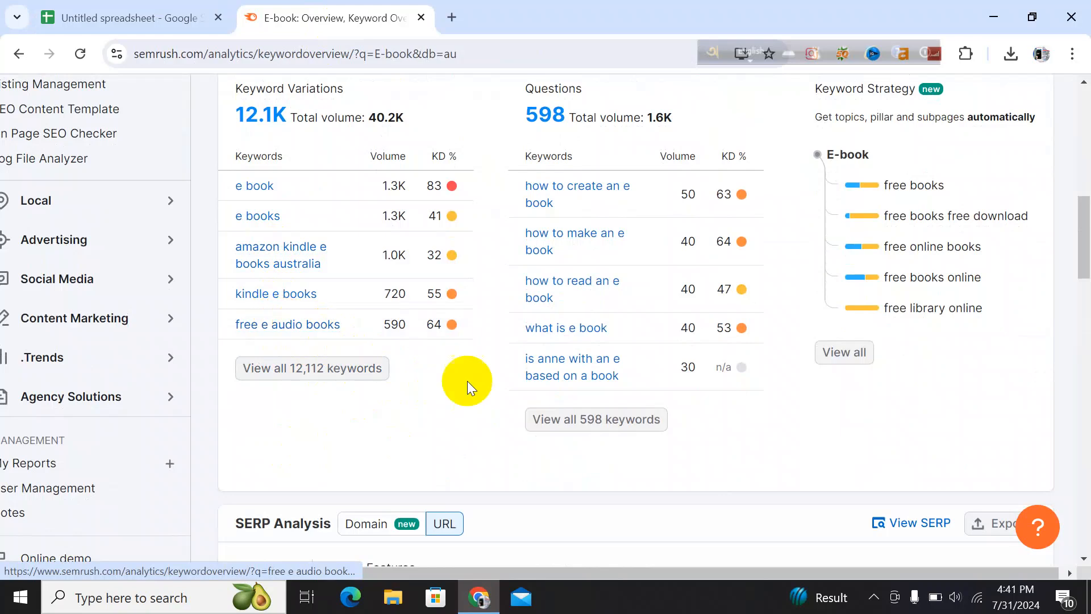
click(579, 429)
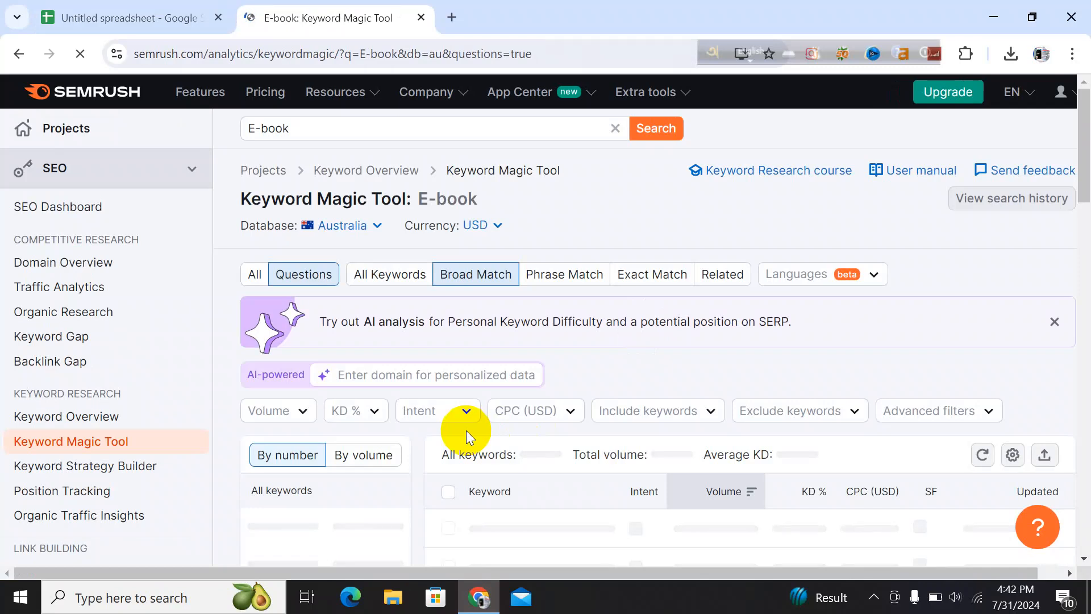
scroll(466, 431, down, 2)
scroll(466, 431, up, 2)
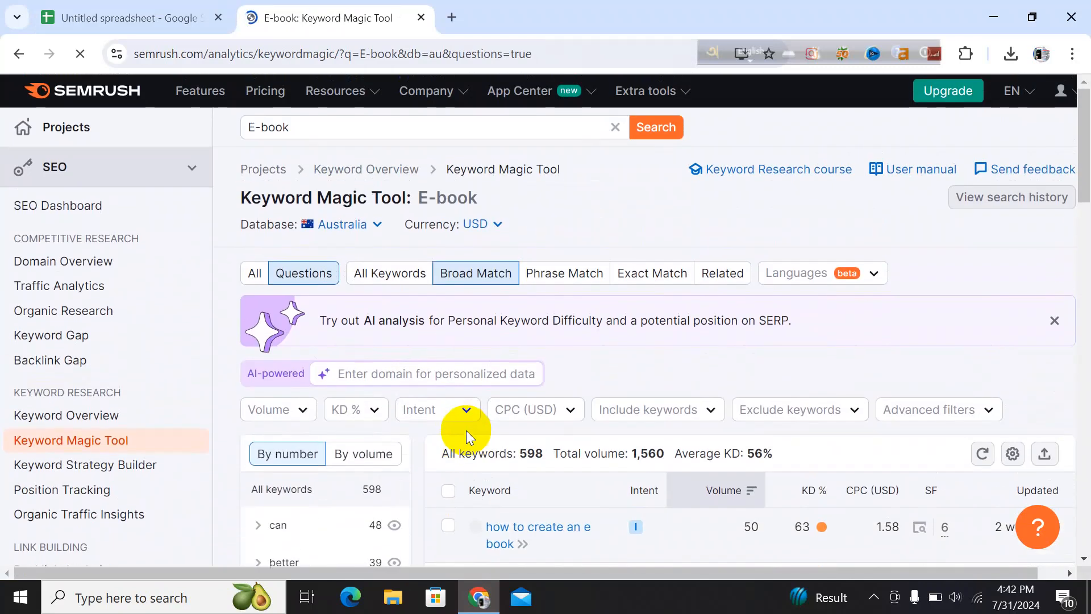
scroll(466, 431, down, 1)
scroll(466, 437, down, 3)
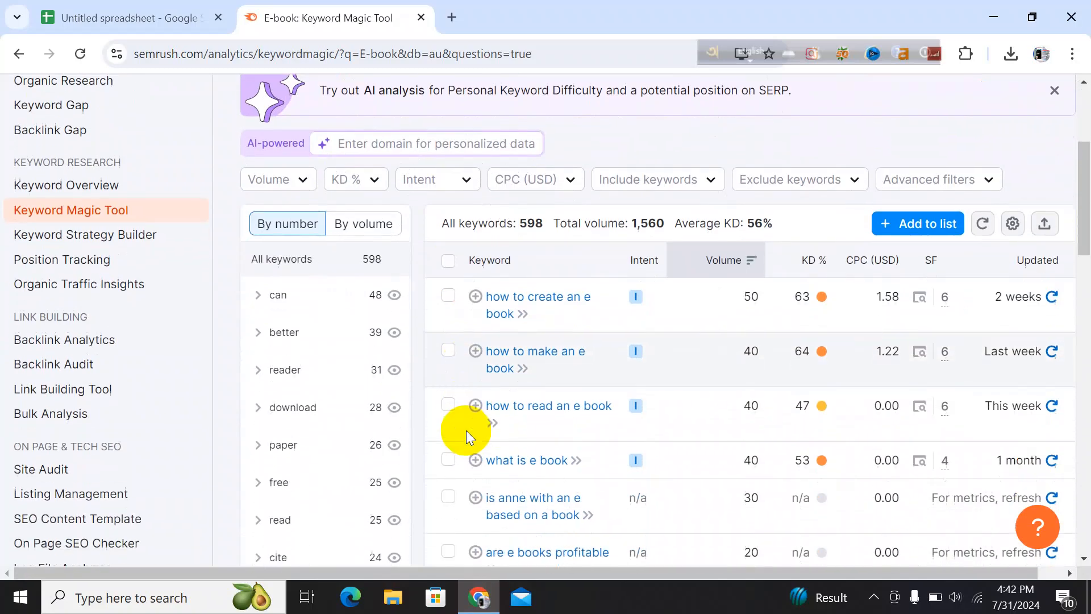
scroll(466, 431, down, 2)
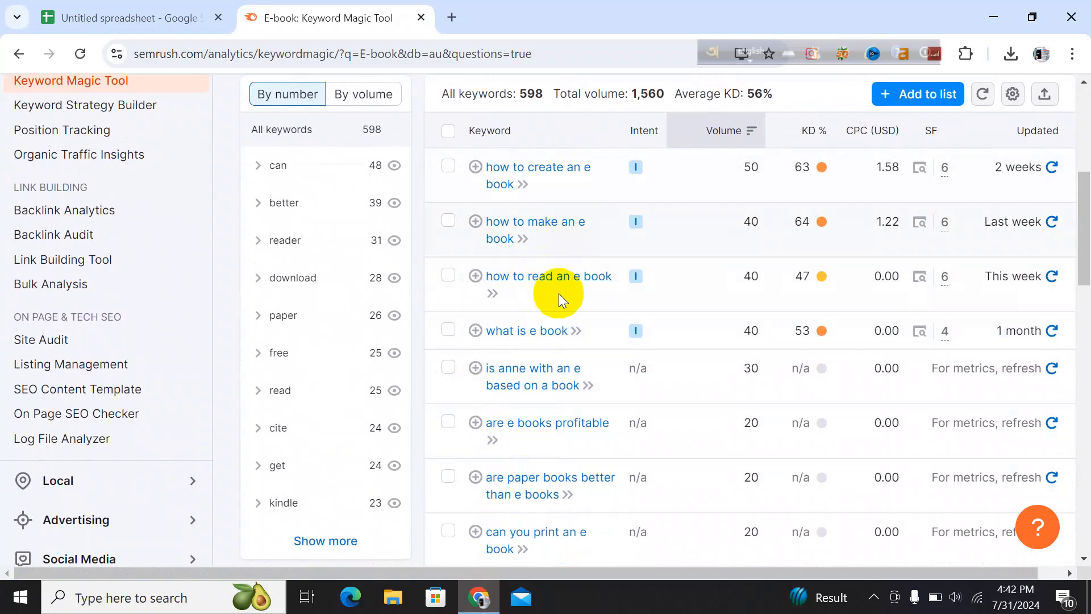
scroll(534, 477, down, 6)
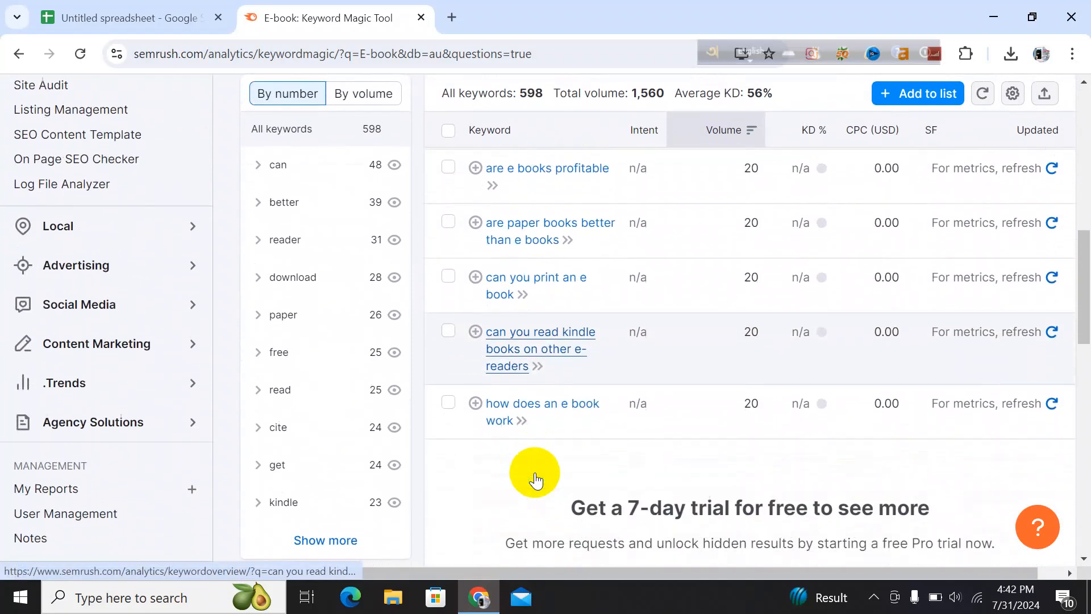
scroll(535, 472, up, 10)
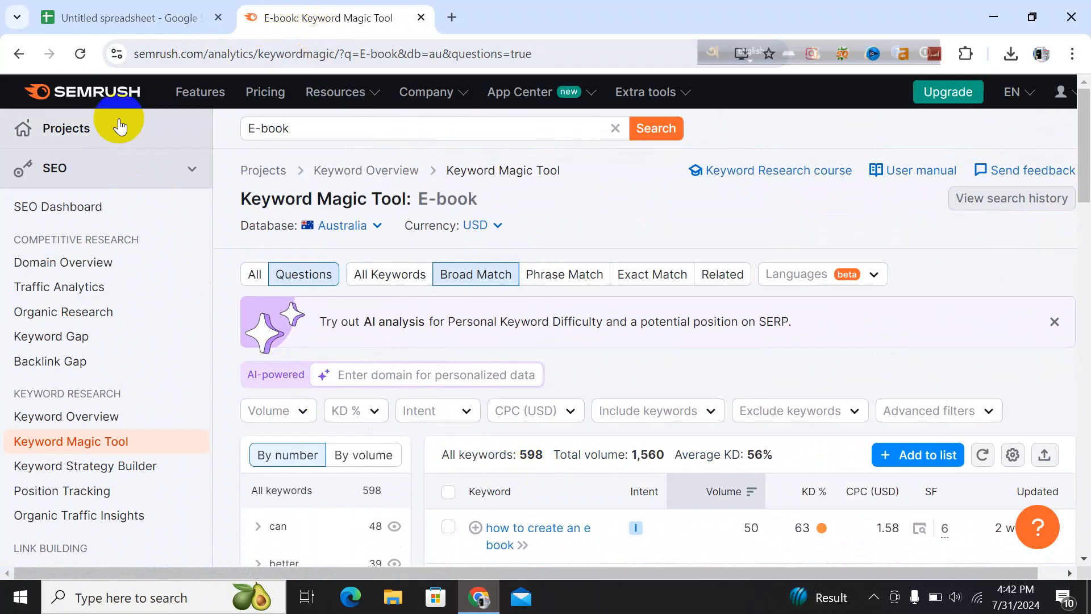
click(19, 53)
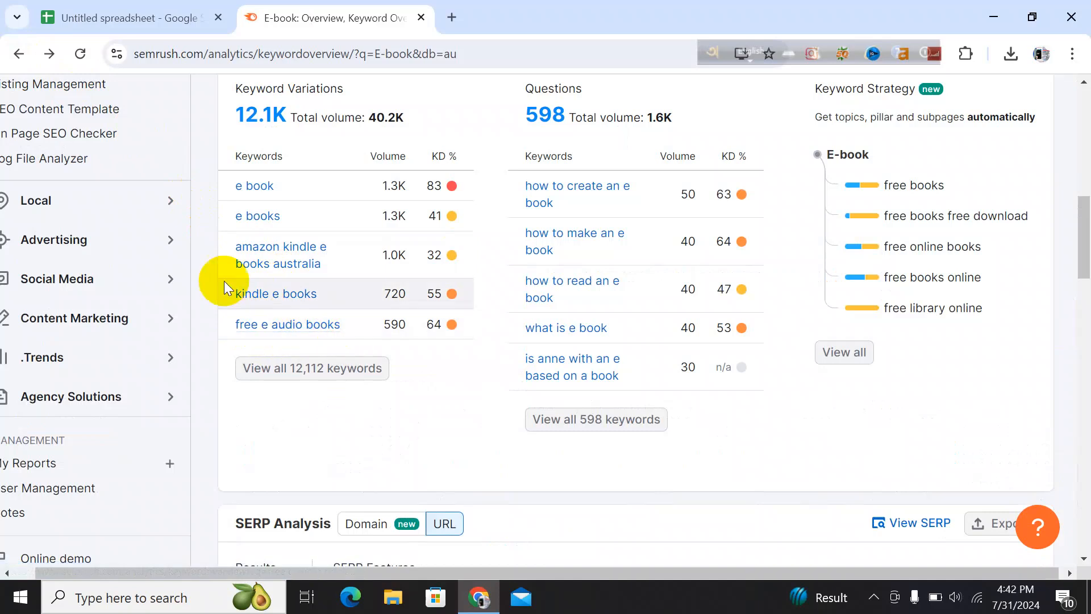
click(145, 14)
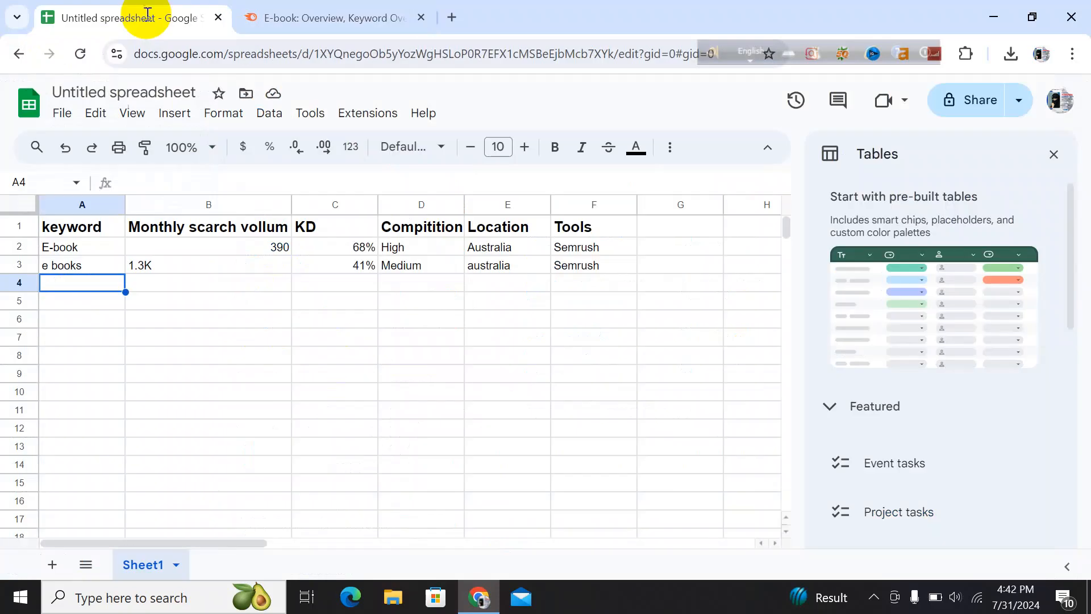
Enter the keyword free a audio e books in A4 and widen column A to fit it
double_click(74, 288)
text(free a a)
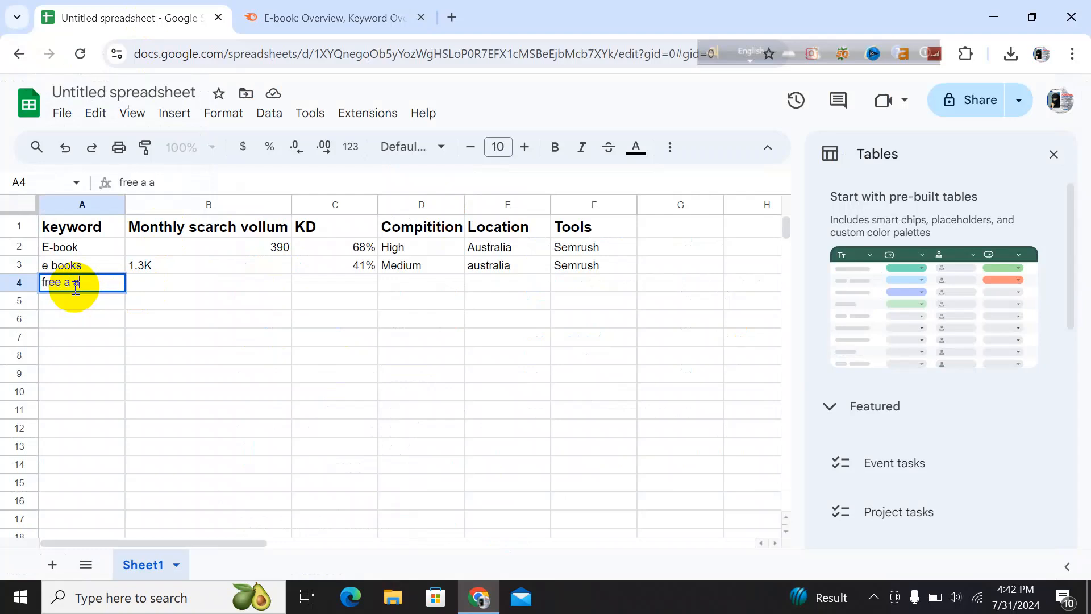
text(udio e b)
text(ooks)
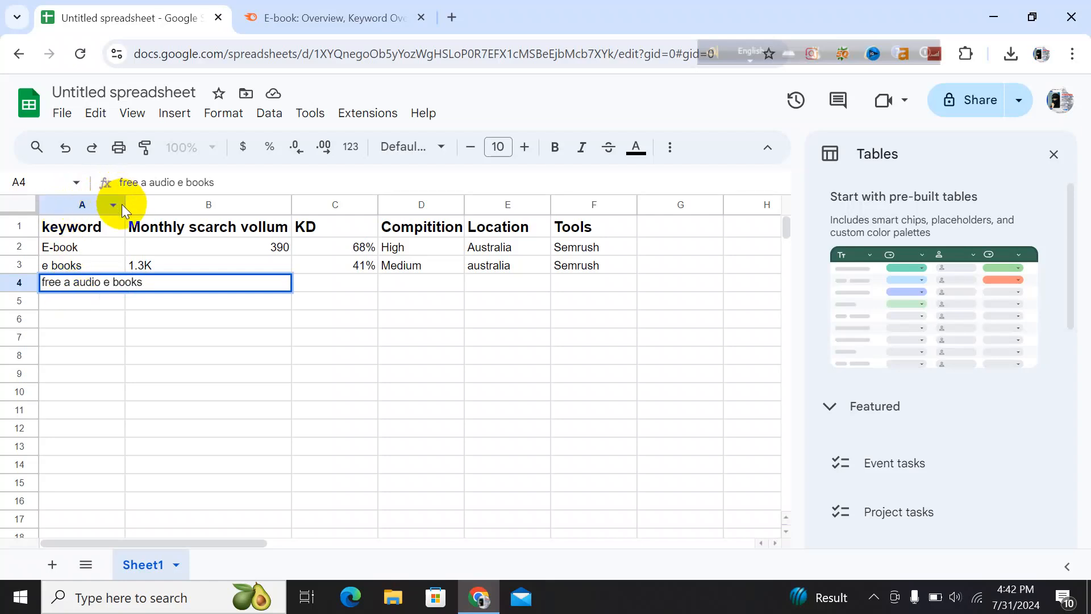
drag(126, 203, 158, 204)
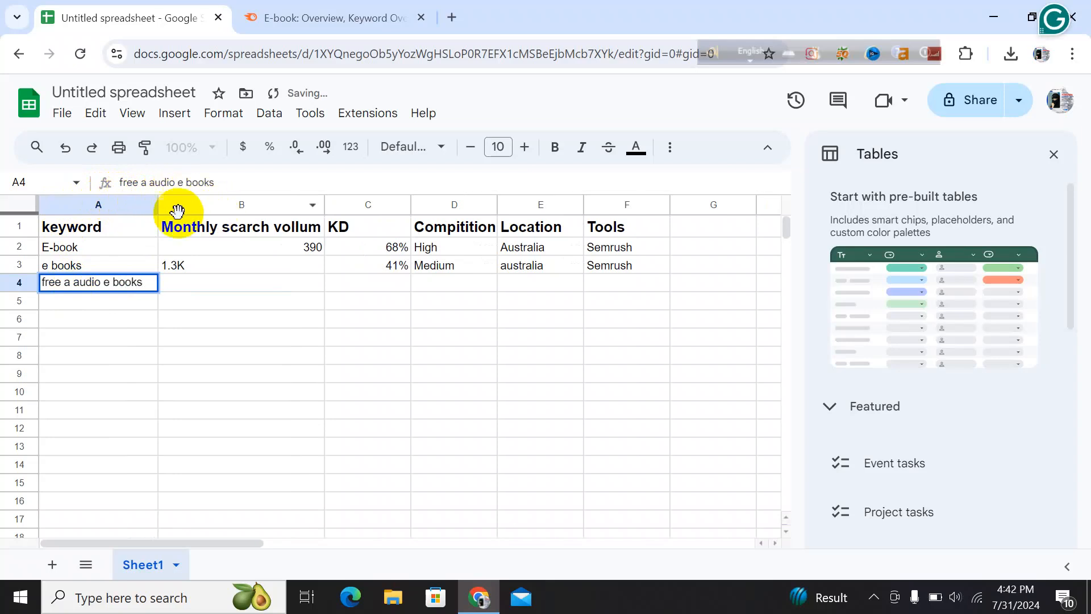
Check the keyword's volume in Semrush and enter 590 as its monthly search volume in B4
click(200, 279)
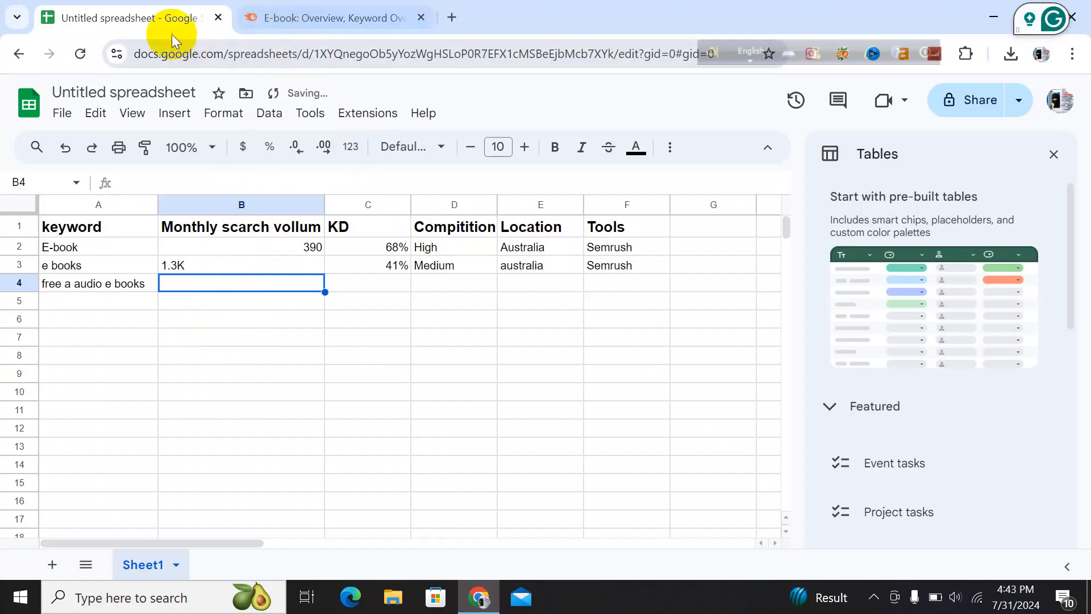
click(268, 19)
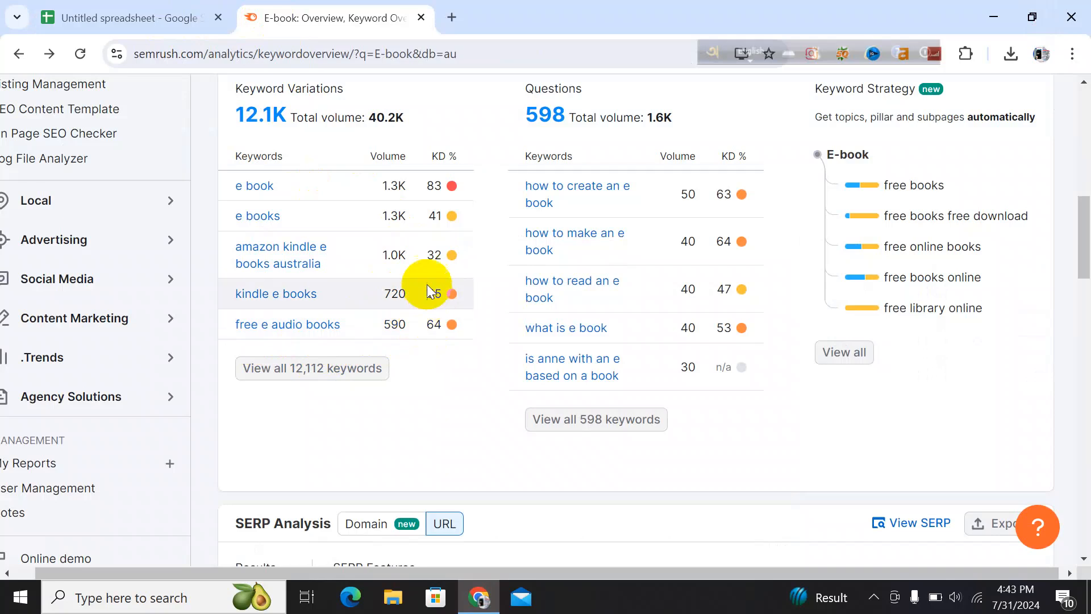
mouse_move(427, 329)
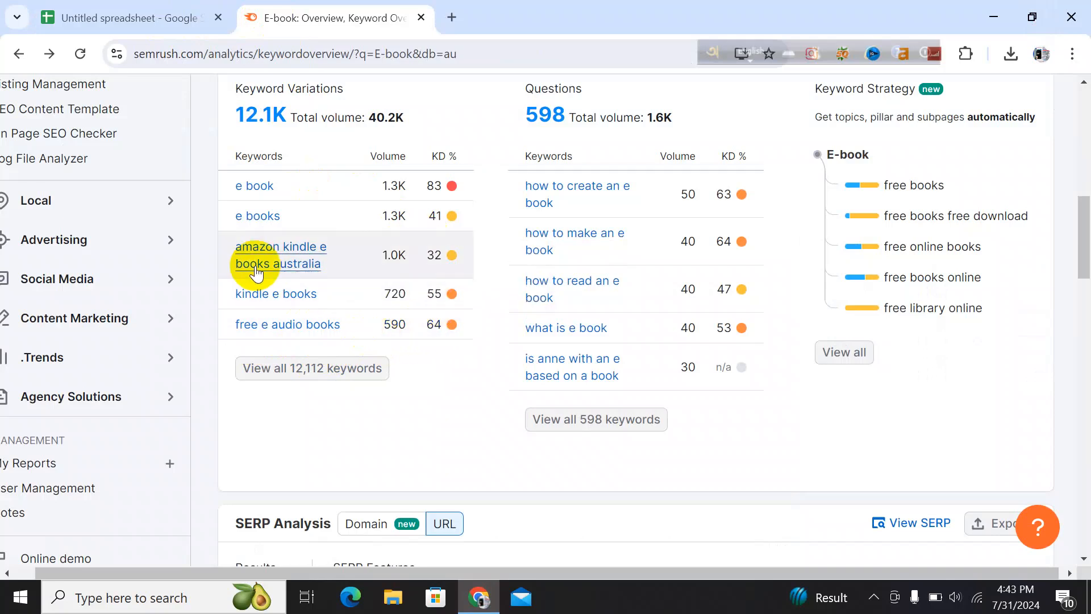
click(148, 14)
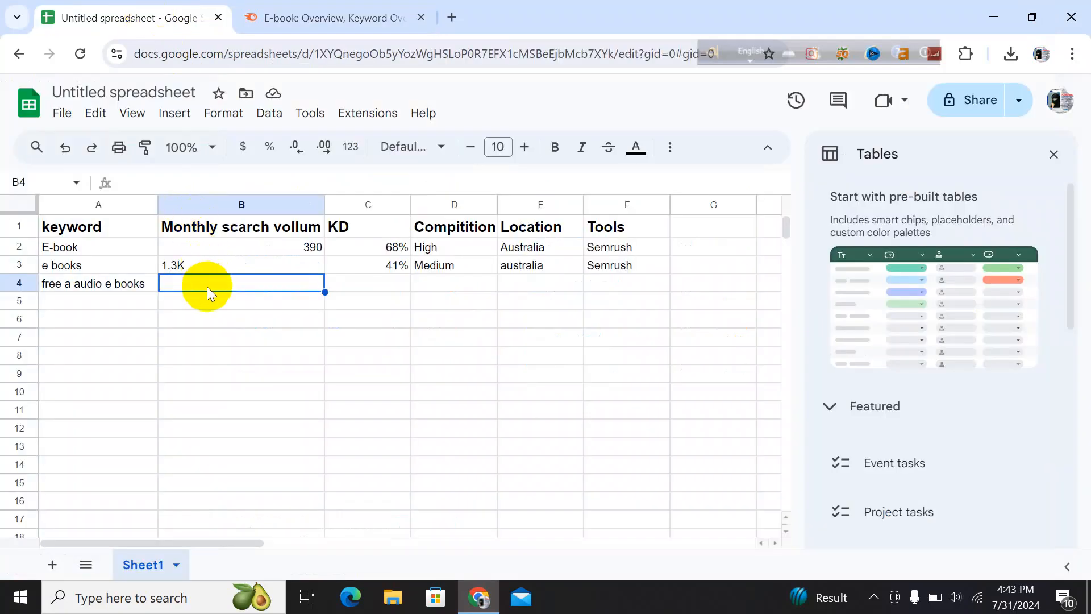
text(590)
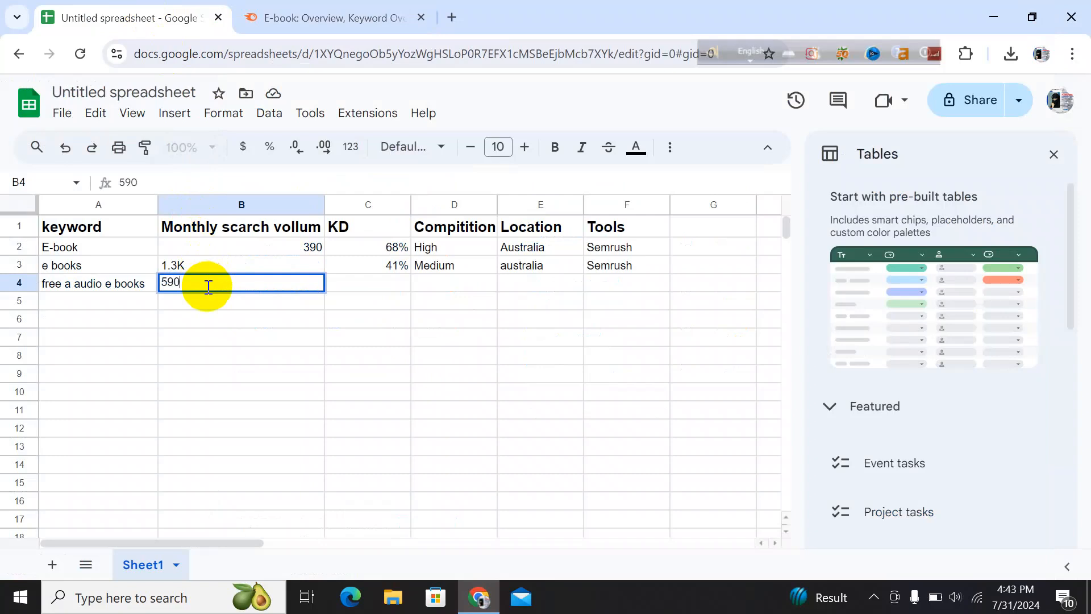
Enter 64 as the KD in C4 and HIgh as the competition in D4
click(355, 283)
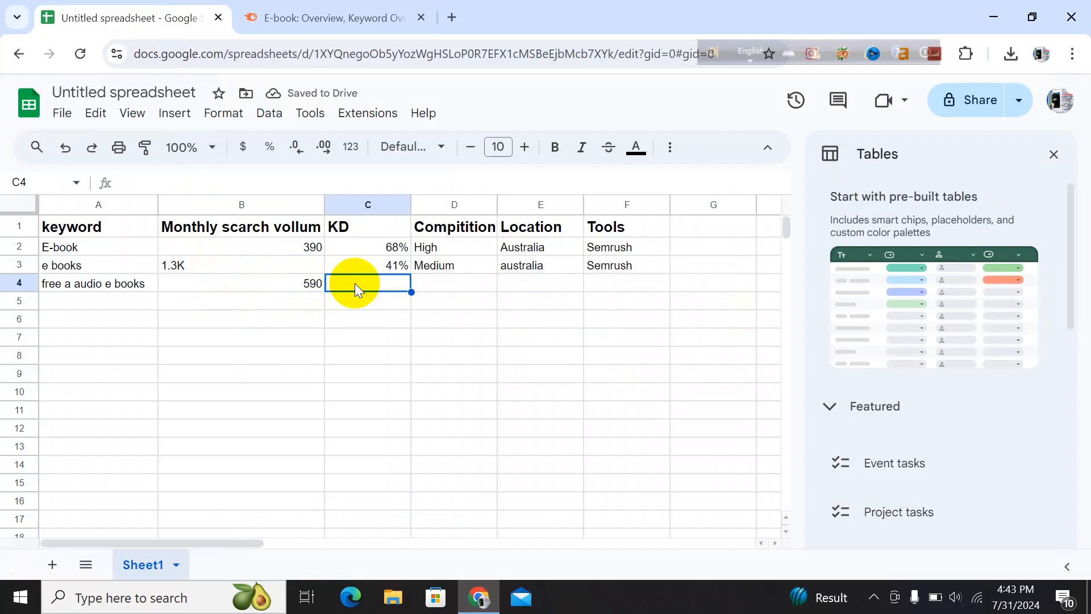
text(64)
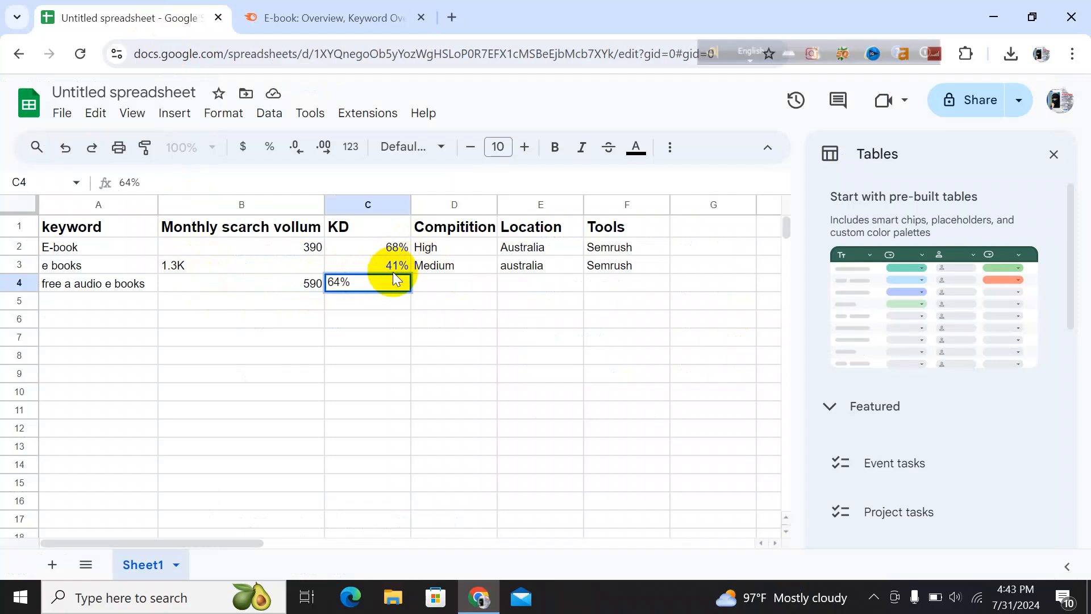
click(437, 285)
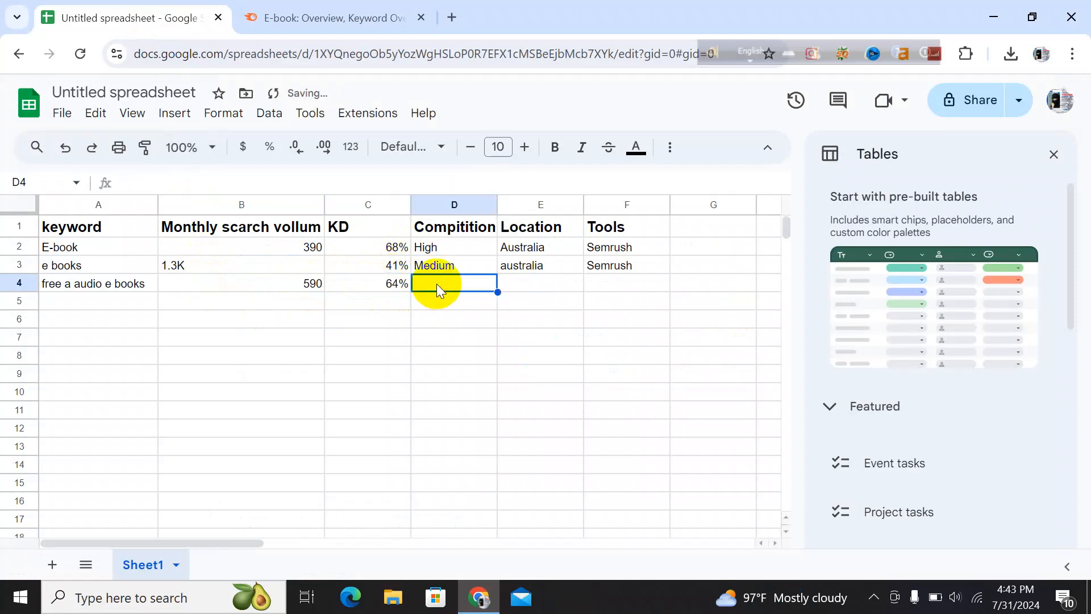
text(High)
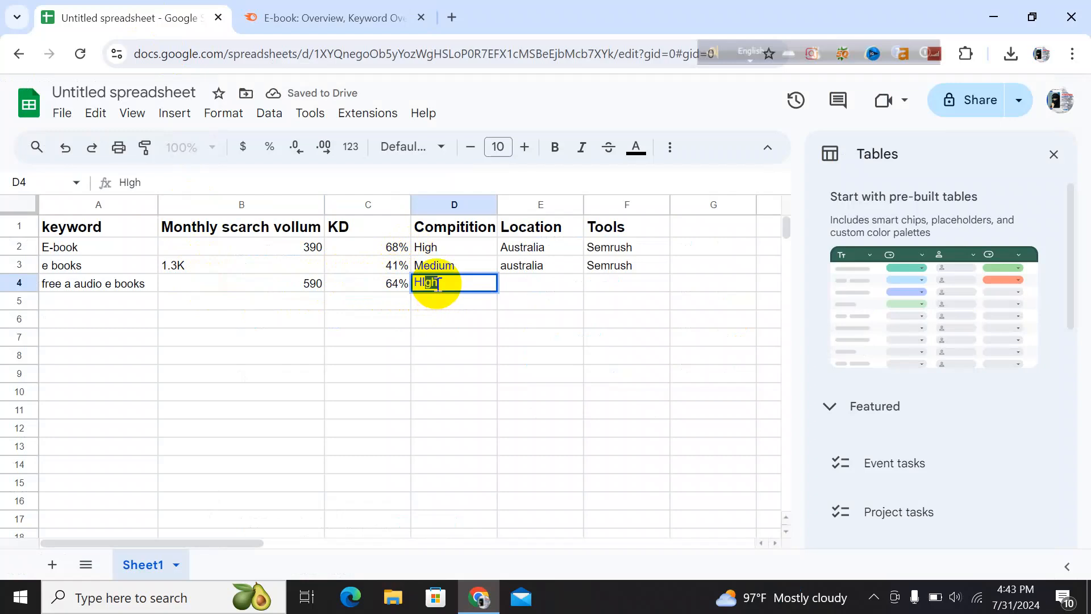
click(474, 285)
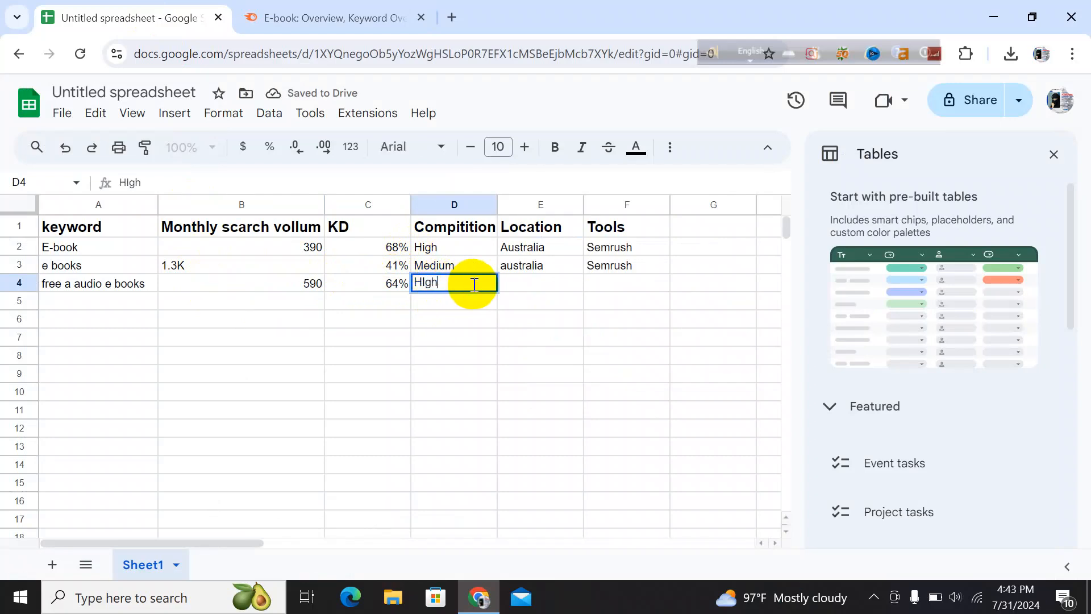
Fill in Australia as the location in E4 and SEmrush as the tool in F4
click(532, 288)
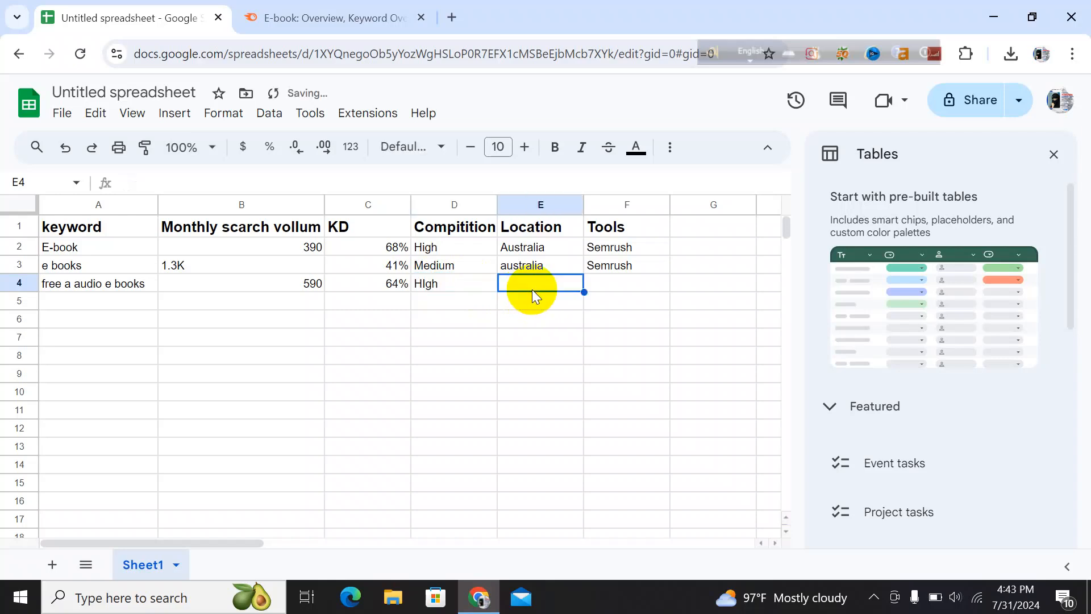
text(A)
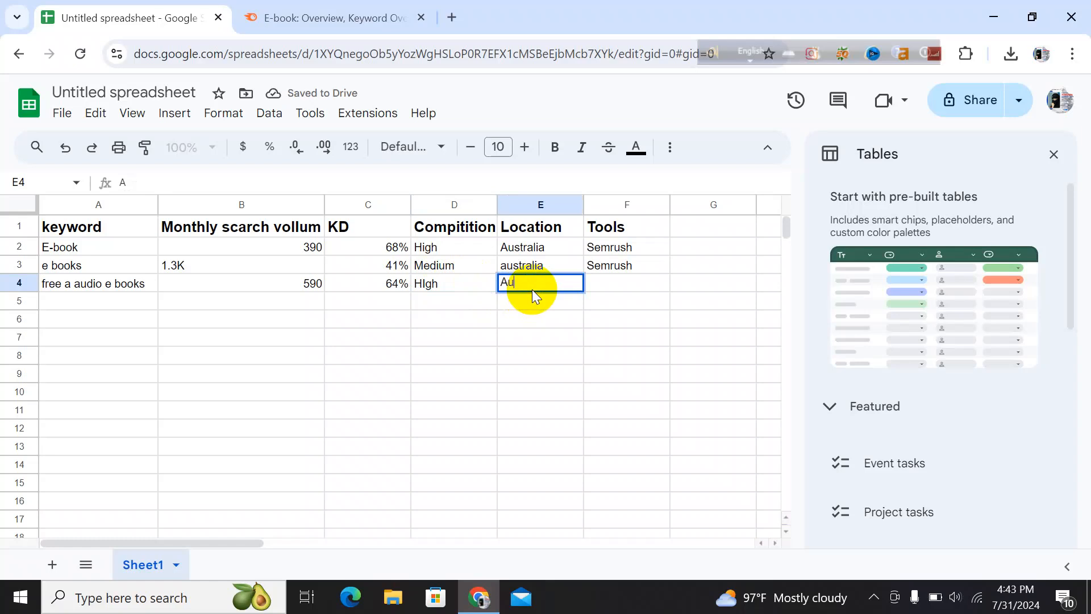
text(u)
click(563, 282)
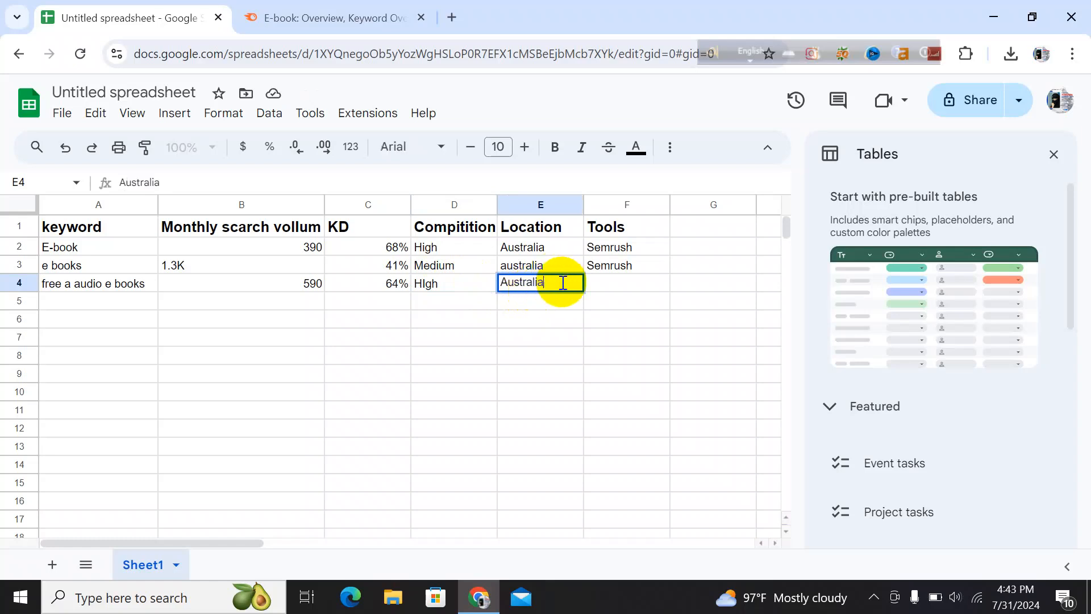
click(606, 284)
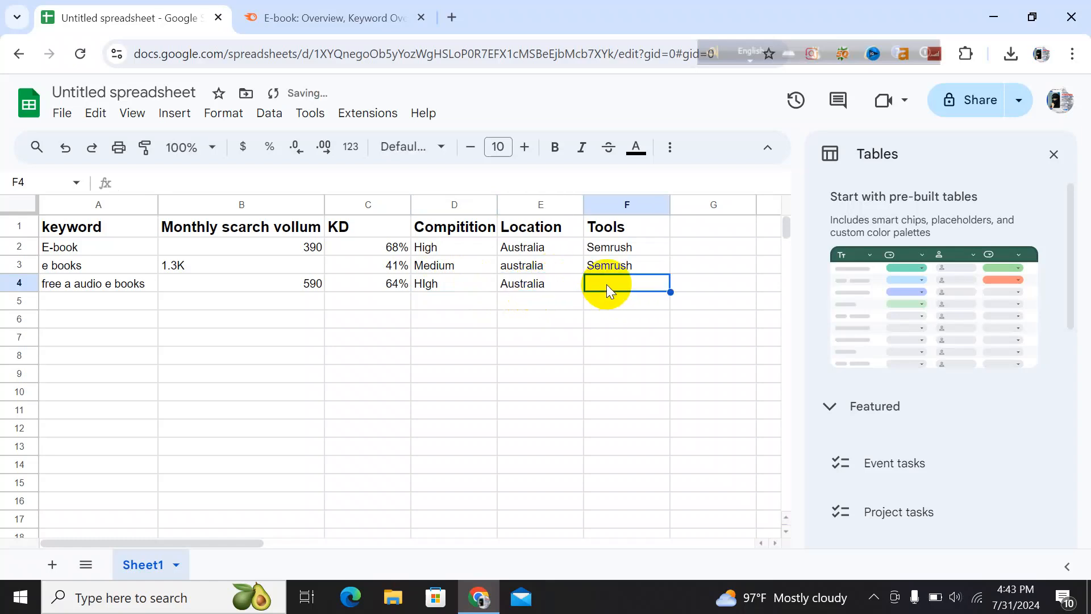
text(SEmrush)
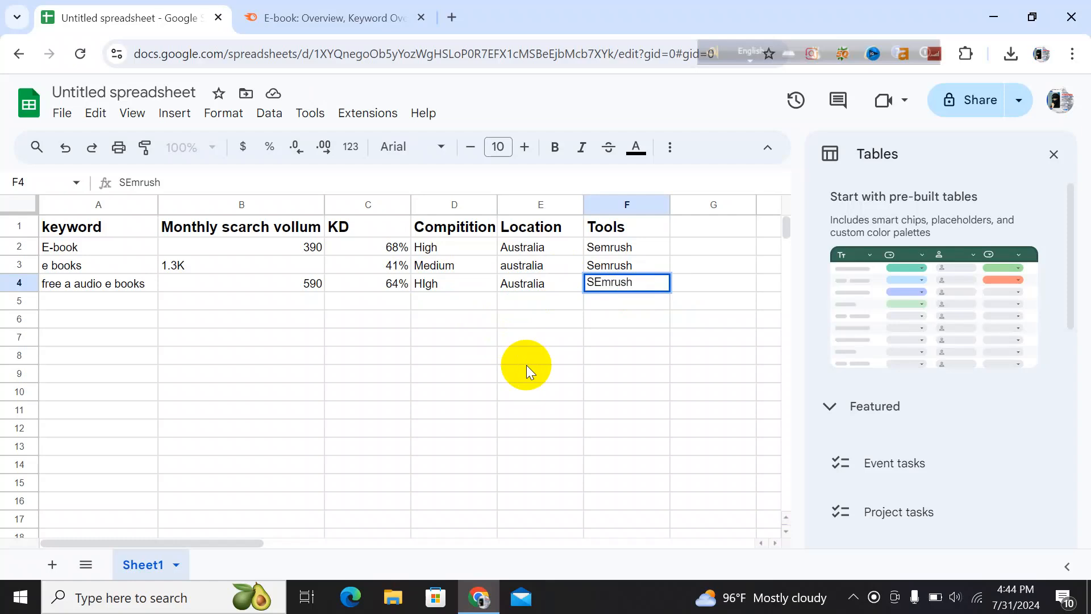
click(125, 305)
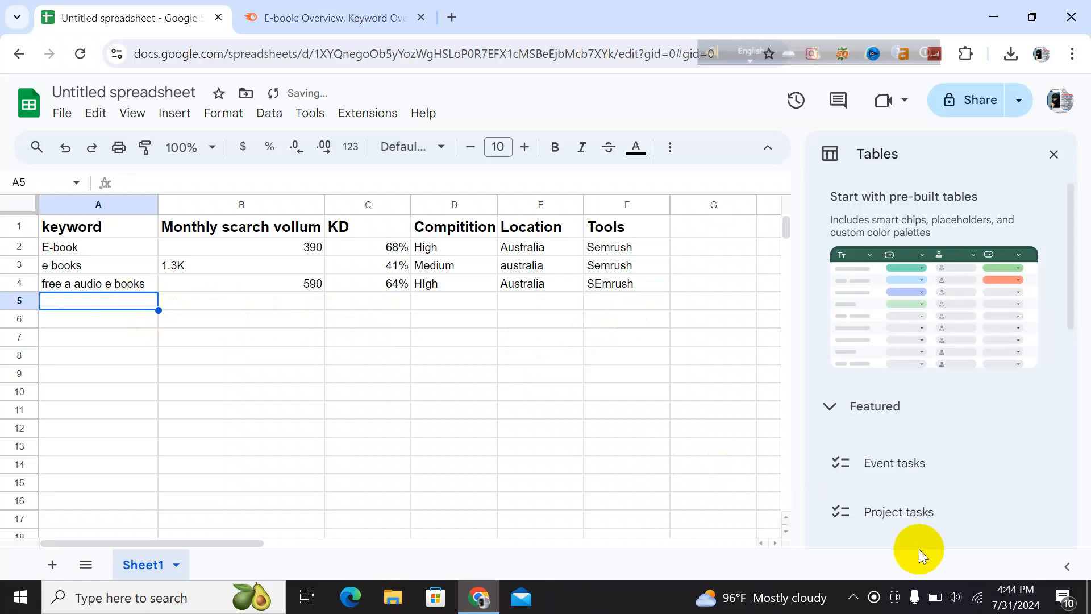